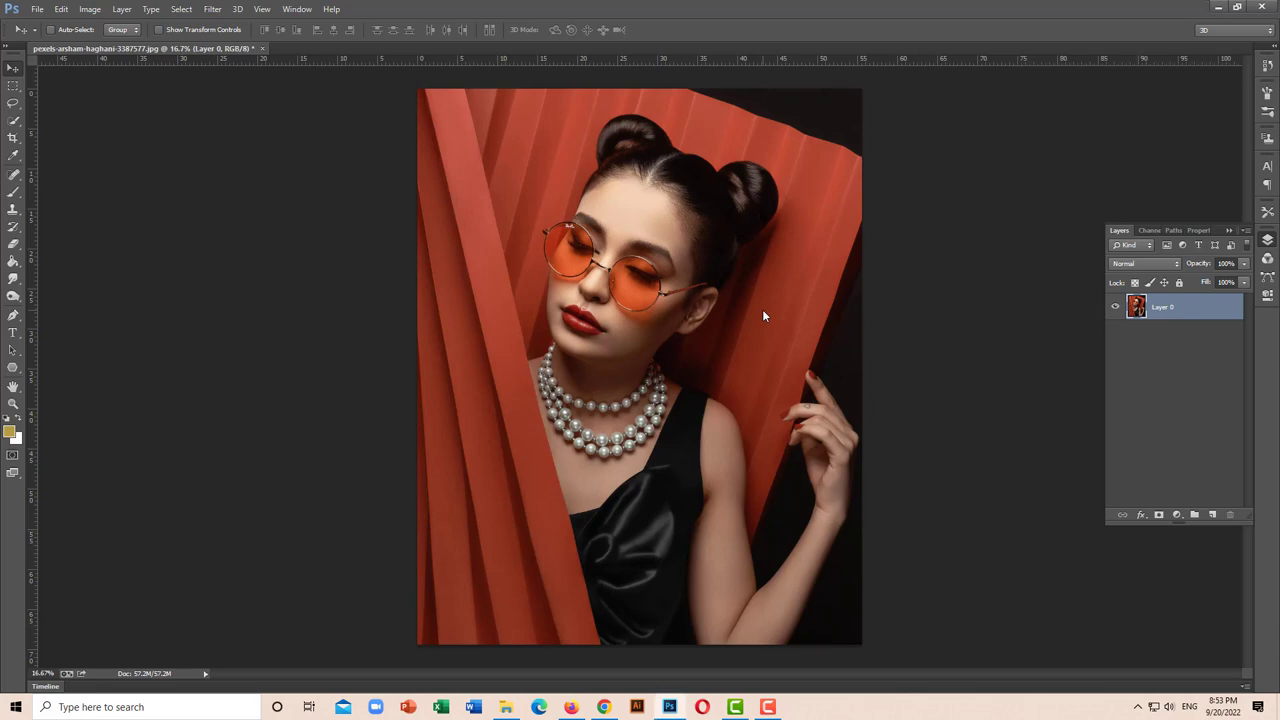
# Switch to the Pen tool in Path mode and reset colours to default black and white.
pyautogui.scroll(4, 620, 212)
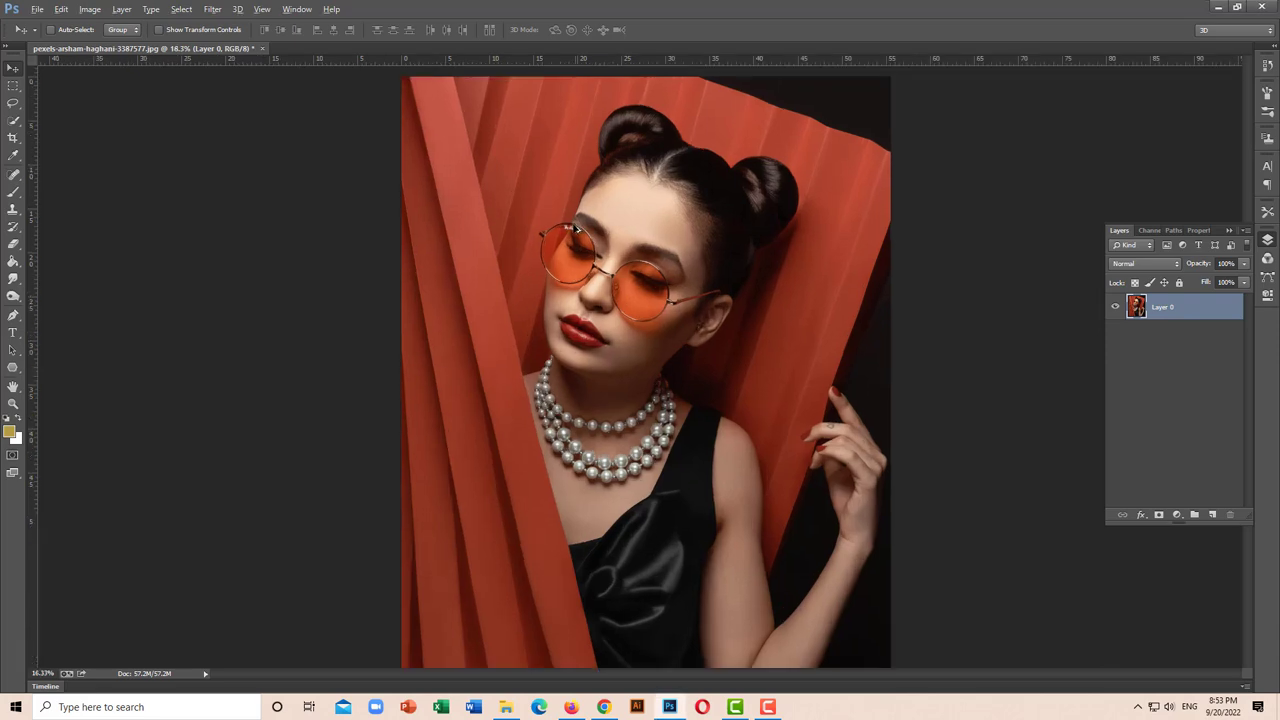
pyautogui.scroll(4, 614, 230)
pyautogui.scroll(4, 609, 247)
pyautogui.scroll(1, 609, 247)
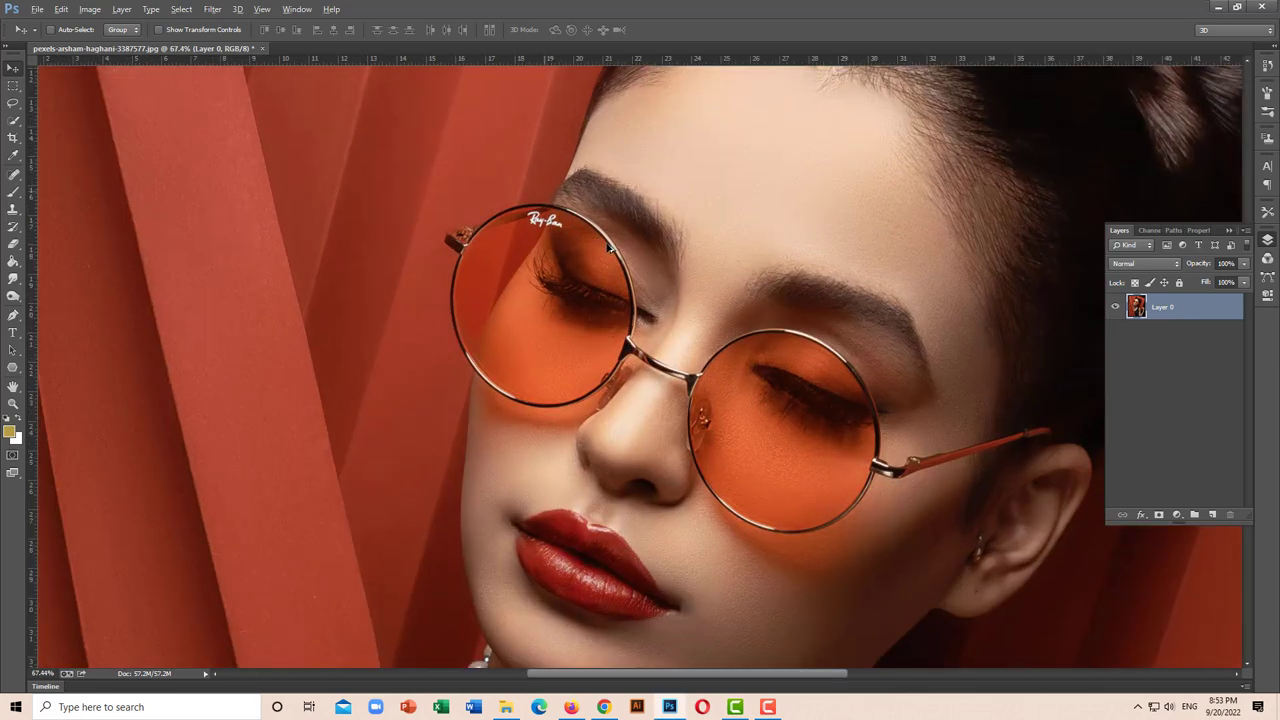
pyautogui.scroll(1, 600, 246)
pyautogui.scroll(1, 525, 242)
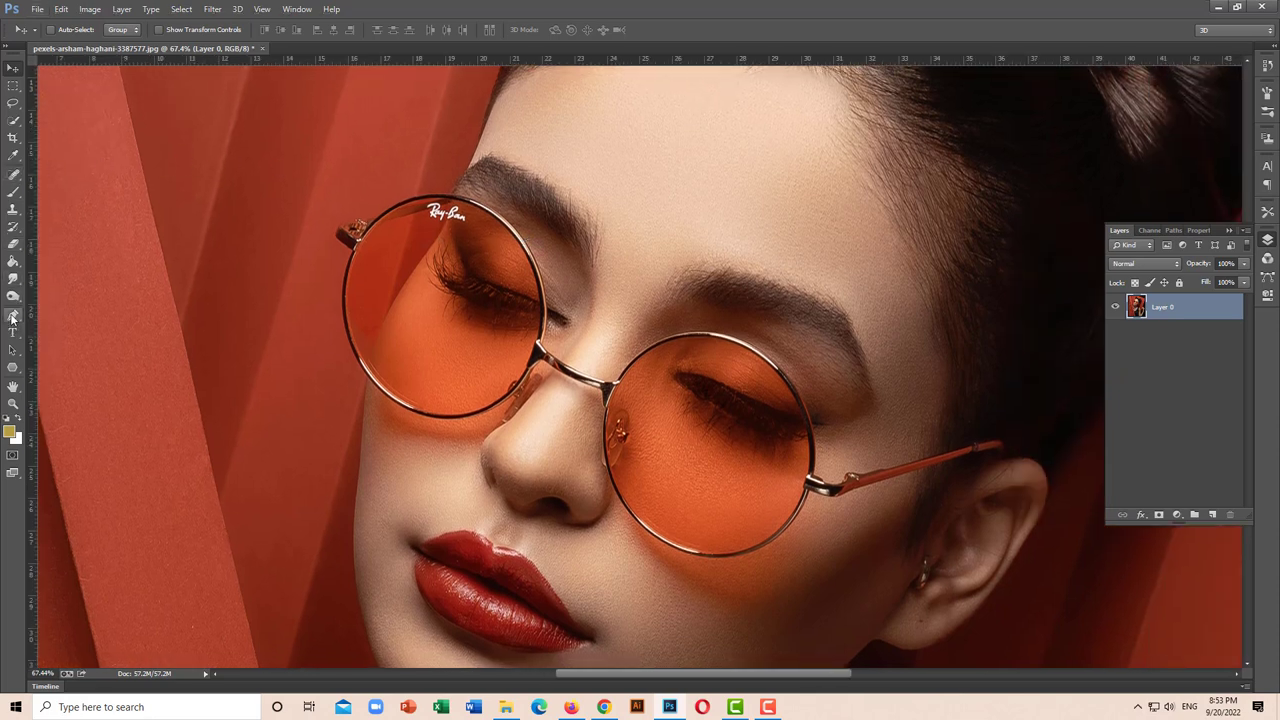
pyautogui.click(13, 315)
pyautogui.press('d')
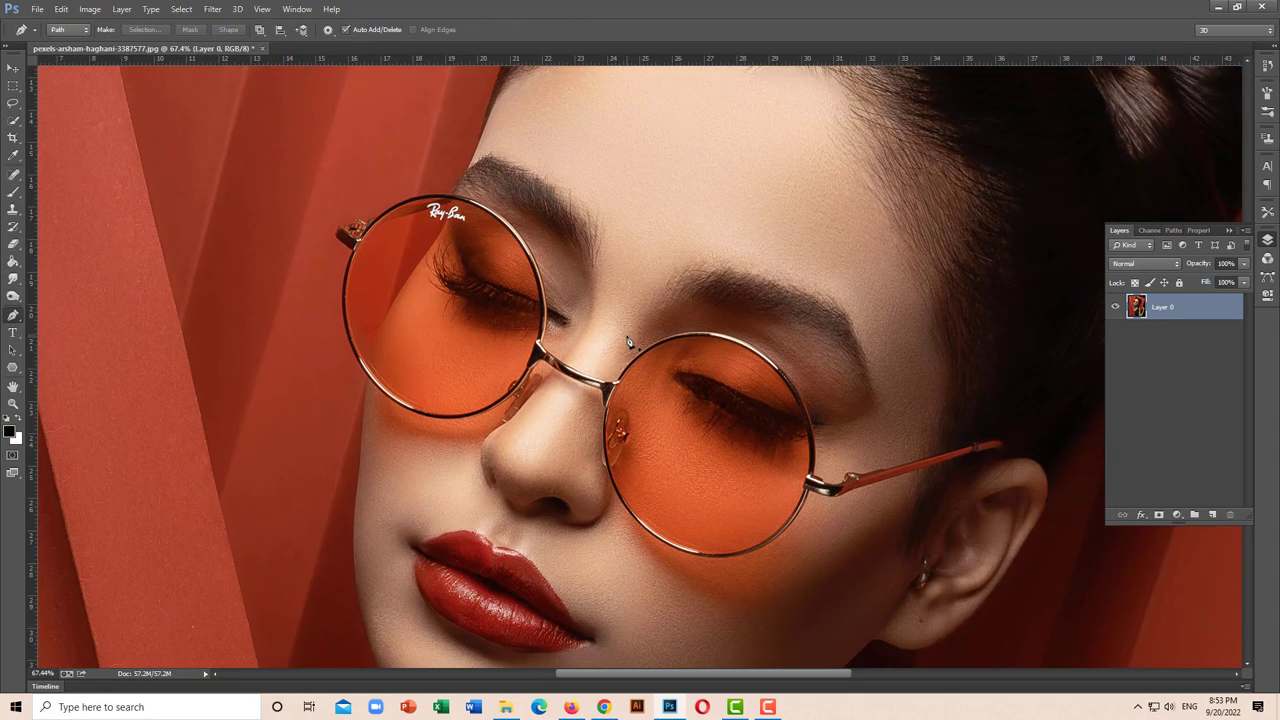
# Trace pen anchors from the lens rim to the temple arm's lower edge.
pyautogui.scroll(1, 390, 265)
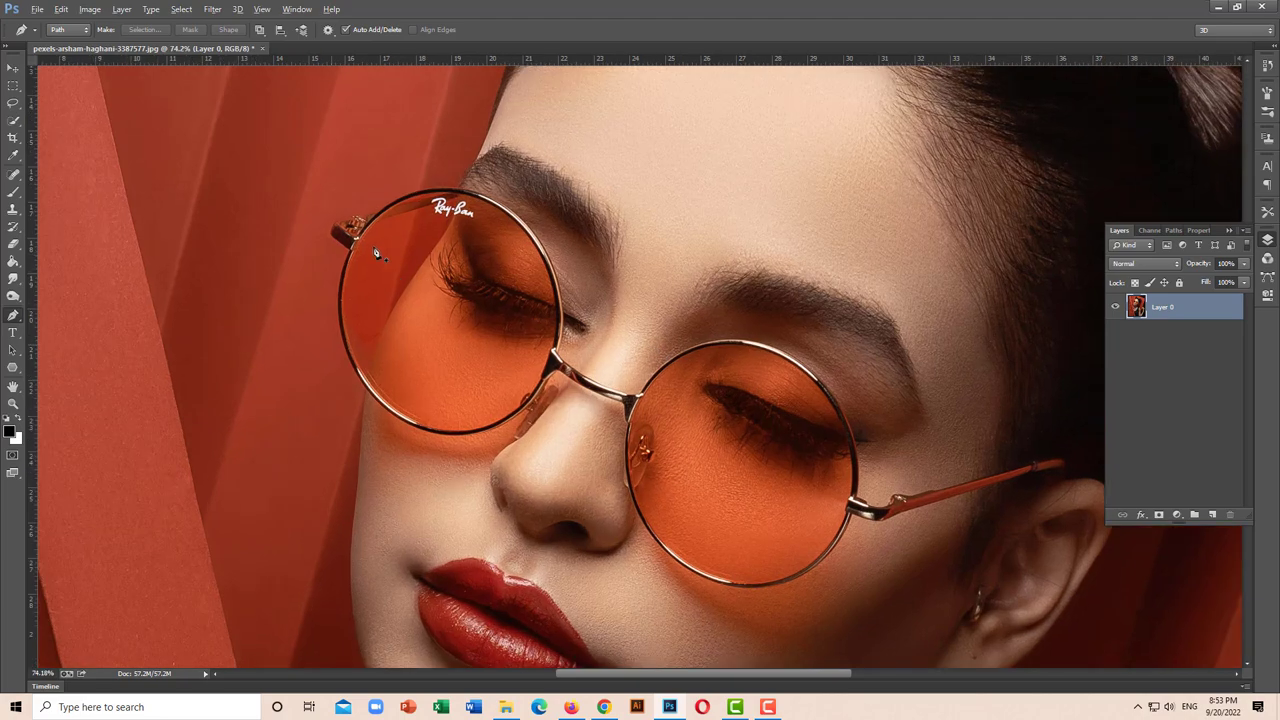
pyautogui.scroll(2, 390, 268)
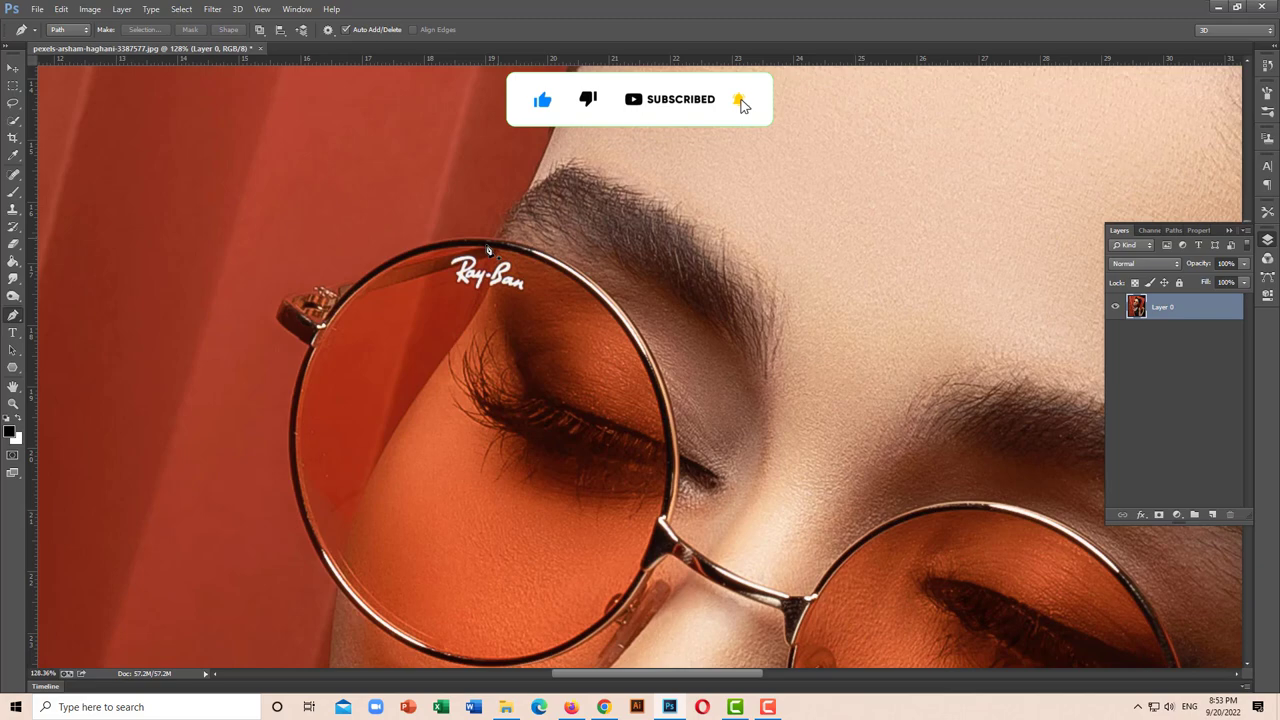
pyautogui.click(496, 240)
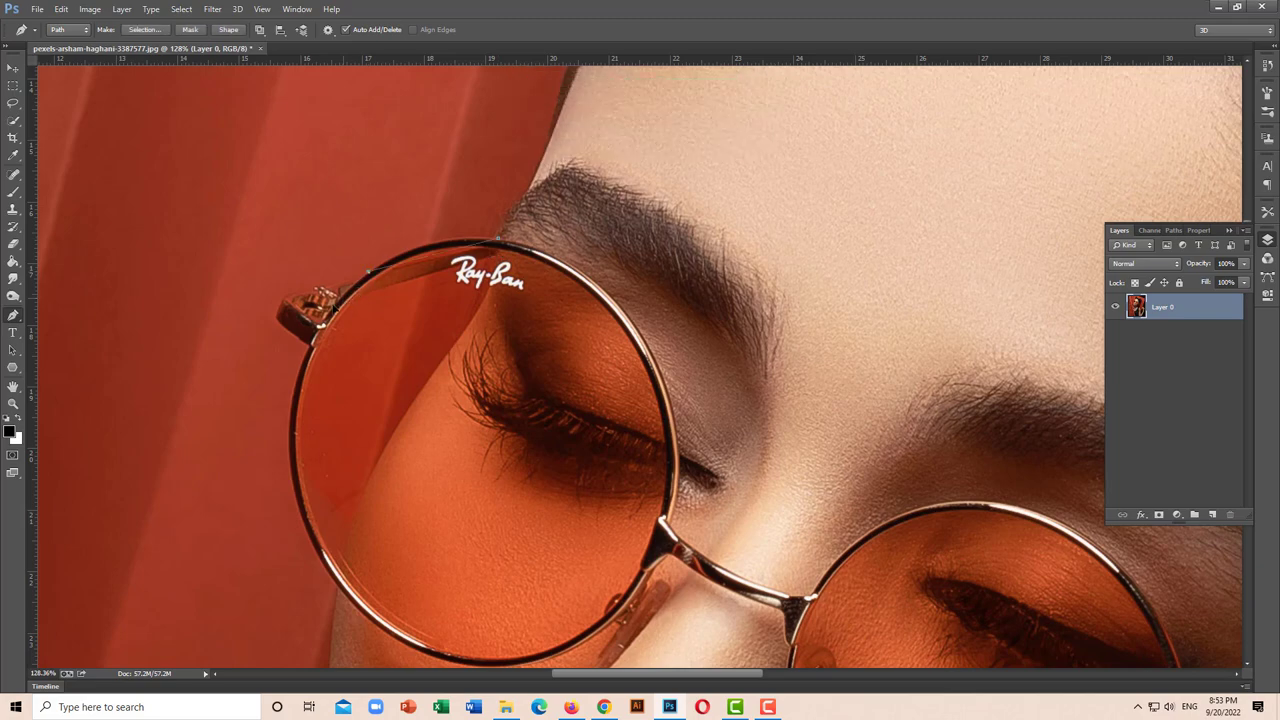
pyautogui.moveTo(367, 271); pyautogui.dragTo(317, 310)
pyautogui.scroll(3, 317, 313)
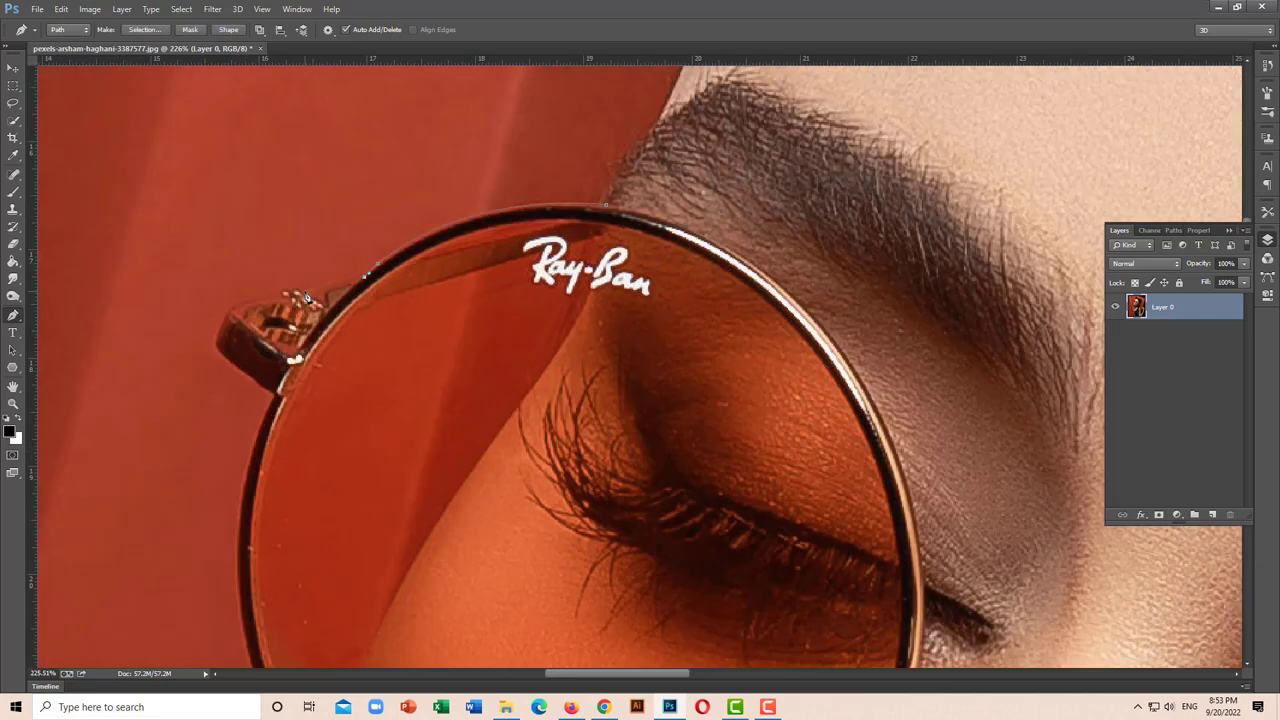
pyautogui.scroll(3, 283, 302)
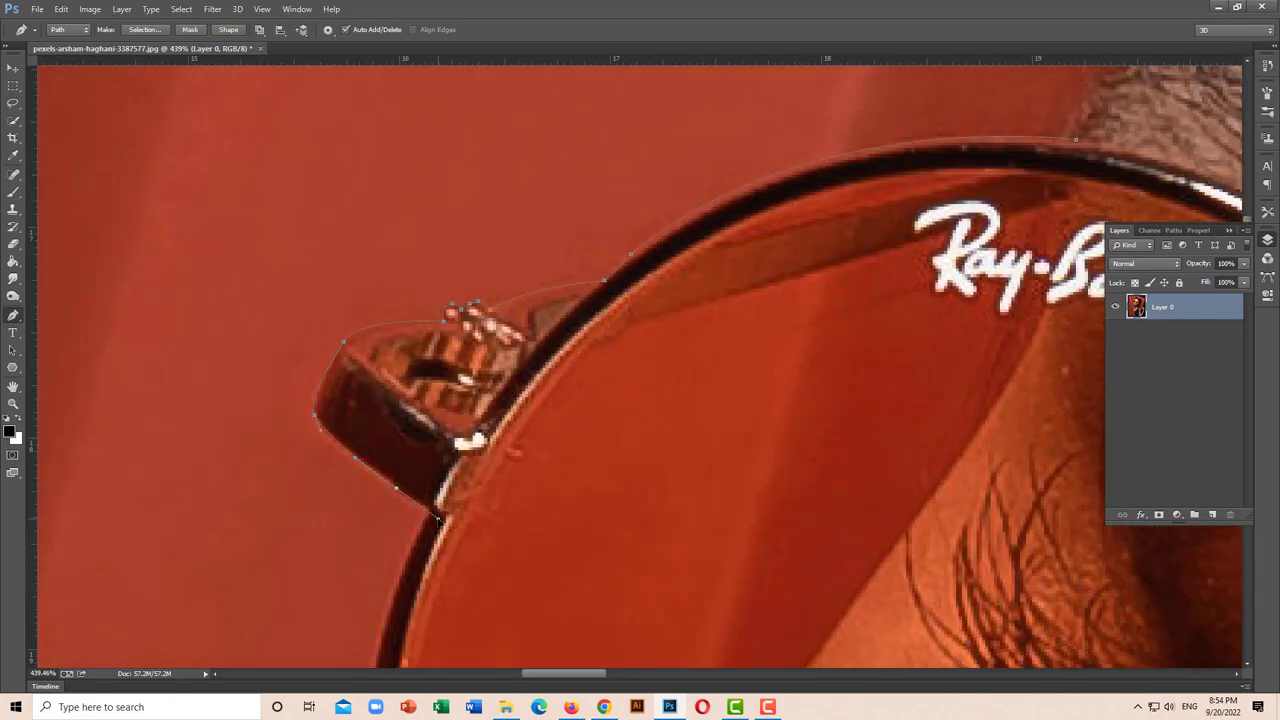
pyautogui.scroll(-3, 430, 515)
pyautogui.scroll(-3, 604, 597)
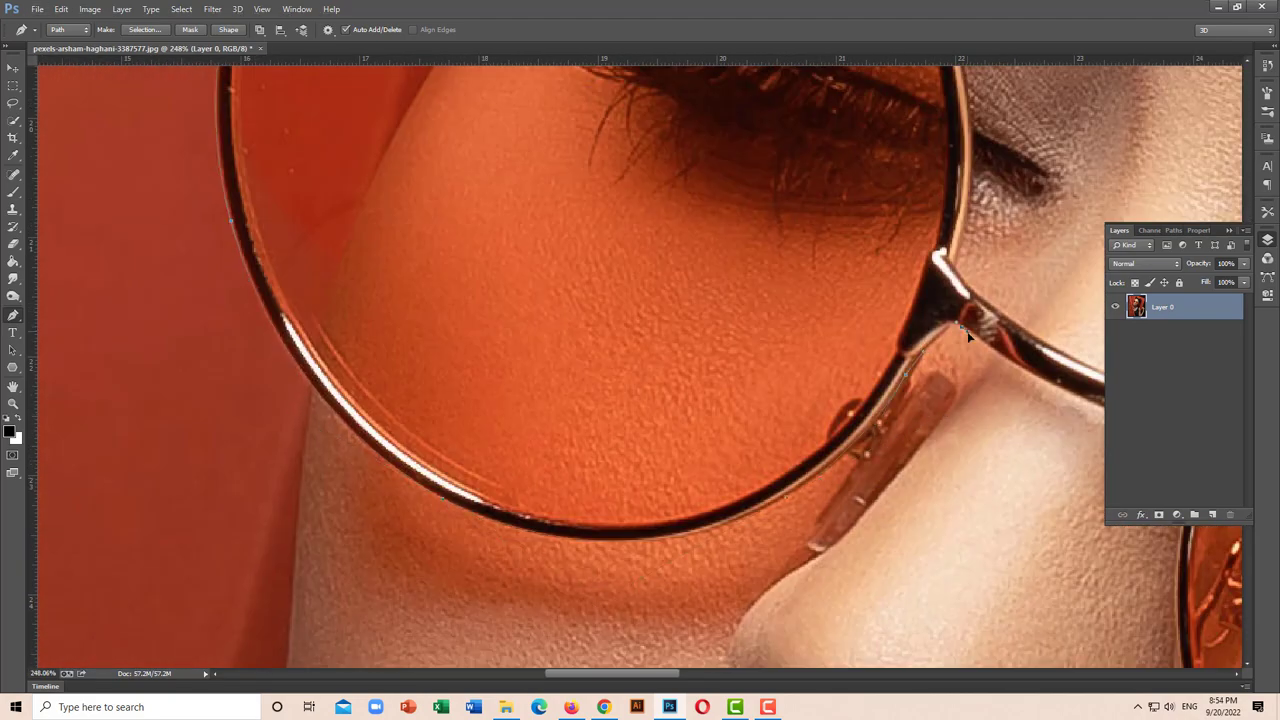
pyautogui.hscroll(5, 967, 331)
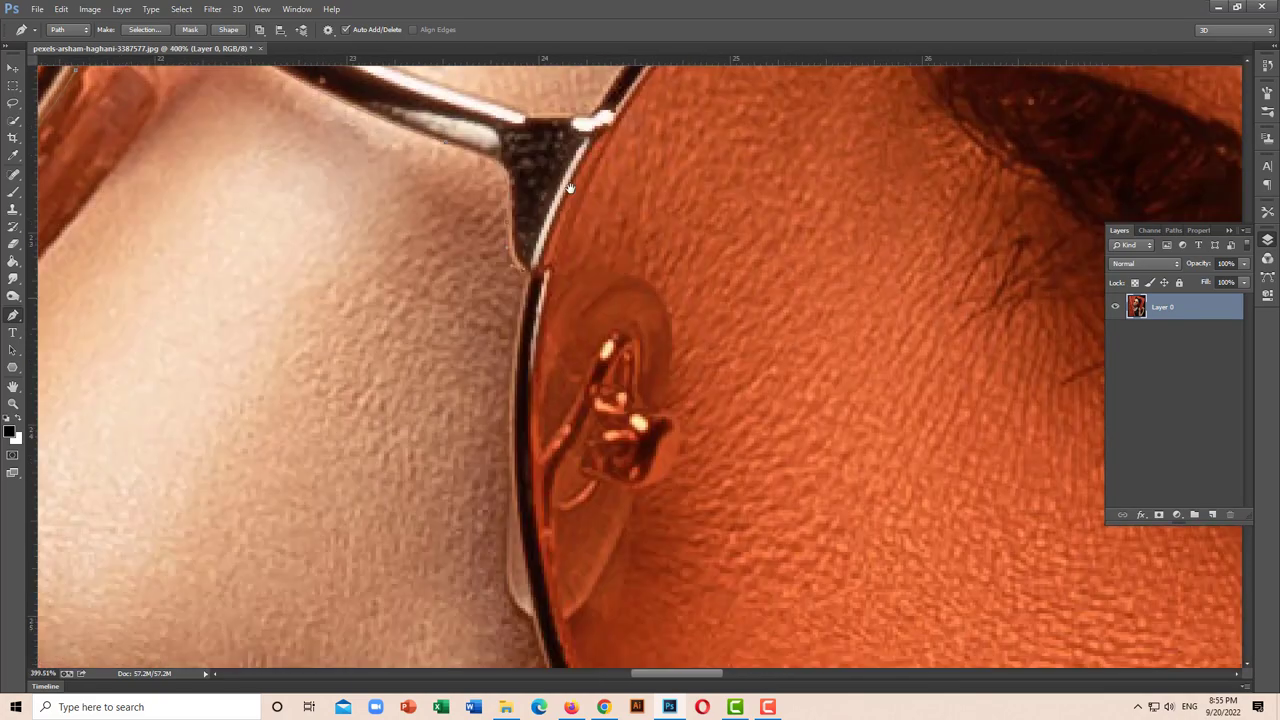
pyautogui.scroll(3, 600, 540)
pyautogui.scroll(-2, 522, 668)
pyautogui.scroll(-3, 764, 647)
pyautogui.hscroll(4, 784, 275)
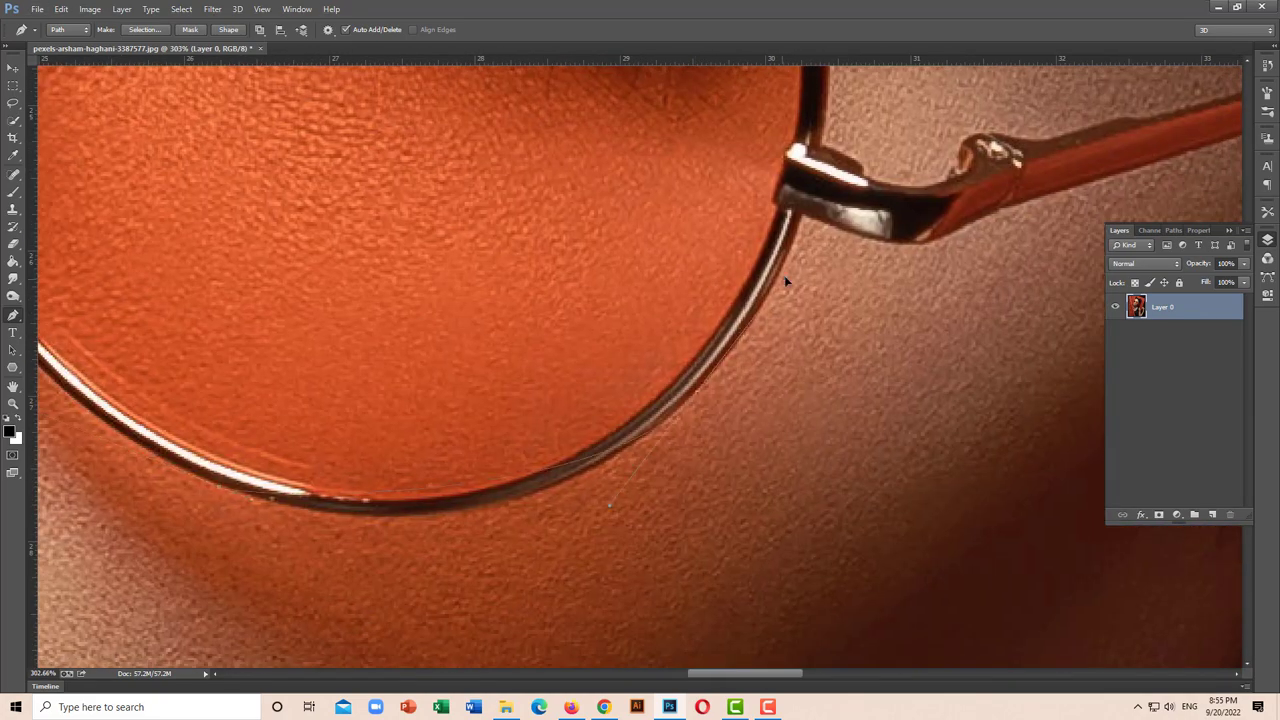
pyautogui.hscroll(5, 718, 373)
pyautogui.hscroll(4, 600, 370)
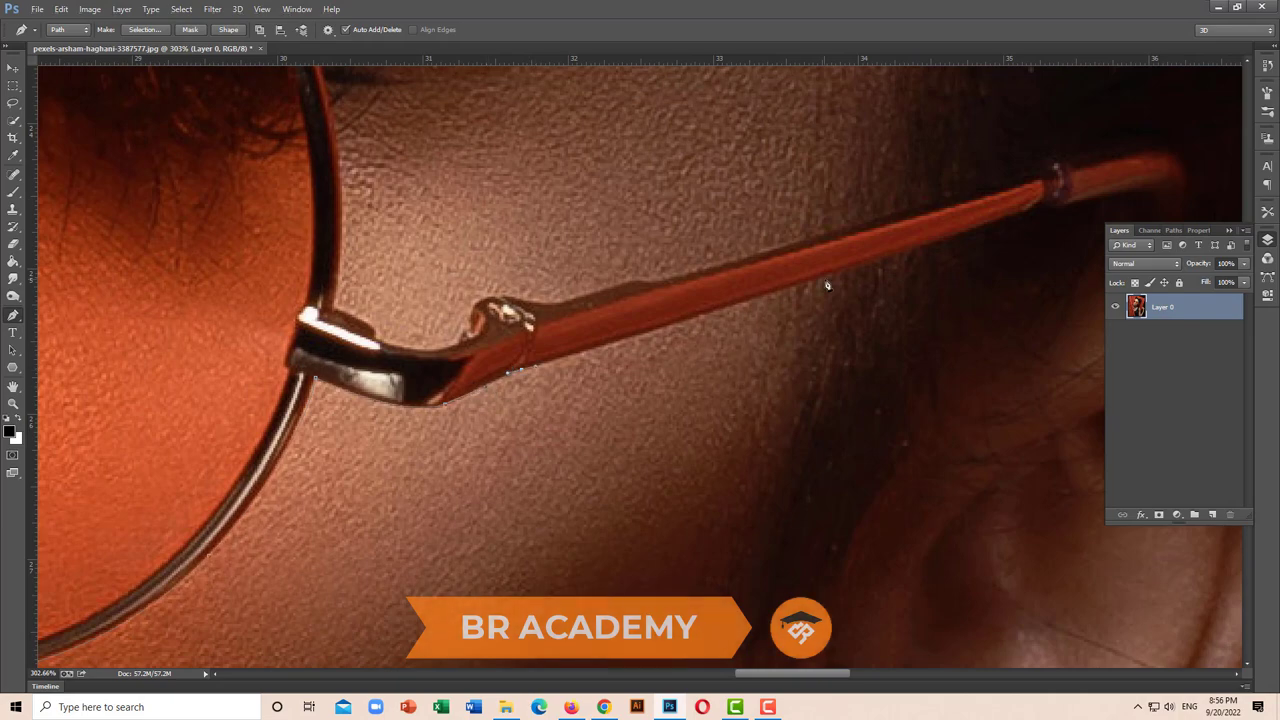
pyautogui.hscroll(5, 650, 340)
pyautogui.moveTo(655, 326); pyautogui.dragTo(662, 331)
# Continue the path around the temple arm tip and back along its top edge toward the hinge.
pyautogui.moveTo(768, 329); pyautogui.dragTo(764, 344)
pyautogui.click(787, 353)
pyautogui.moveTo(804, 298); pyautogui.dragTo(786, 250)
pyautogui.click(742, 262)
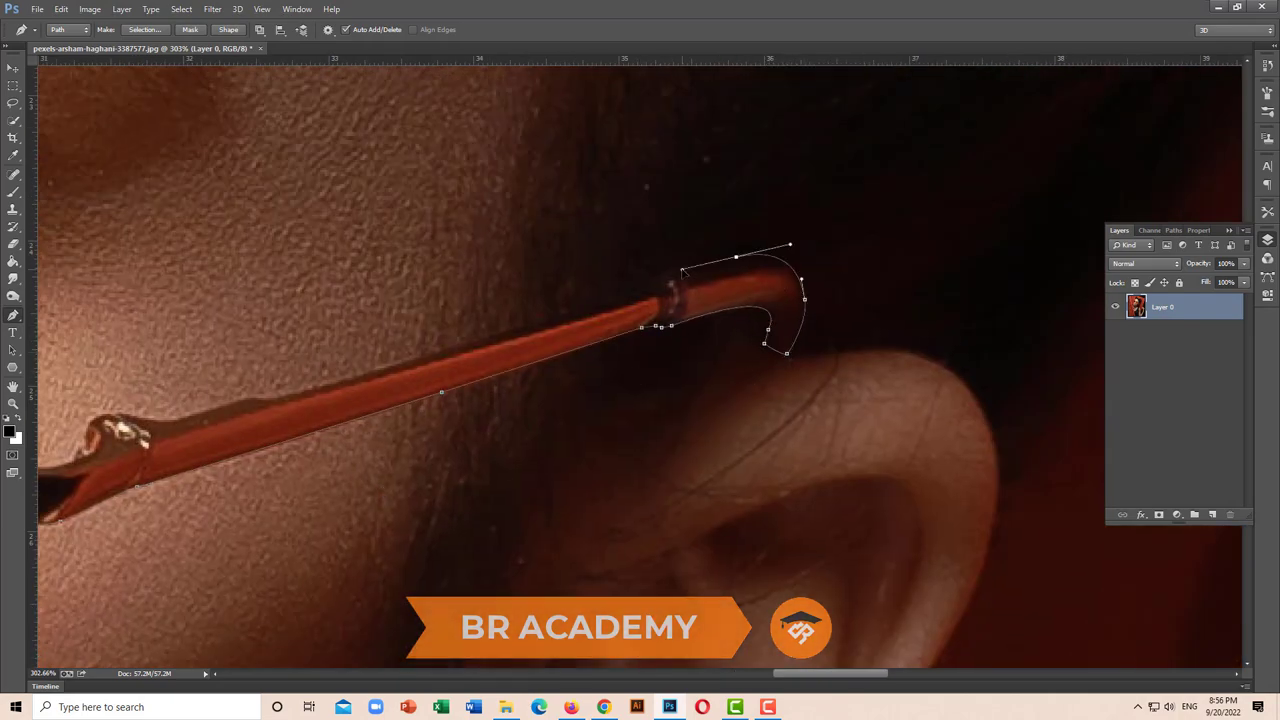
pyautogui.click(702, 268)
pyautogui.click(647, 291)
pyautogui.hscroll(-5, 650, 300)
pyautogui.click(637, 438)
pyautogui.click(565, 451)
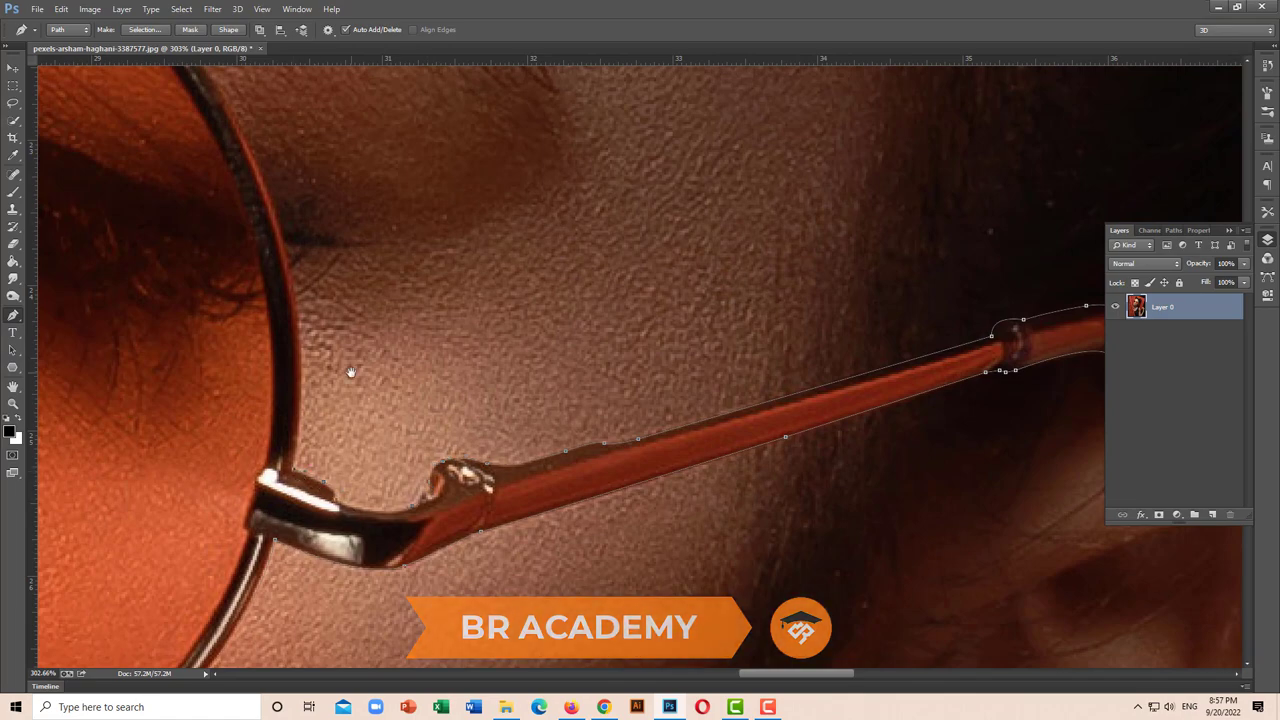
# Add a curved anchor along the lens rim's top edge.
pyautogui.scroll(3, 460, 462)
pyautogui.hscroll(-2, 460, 462)
pyautogui.scroll(3, 460, 462)
pyautogui.hscroll(-3, 460, 462)
pyautogui.hscroll(-3, 460, 462)
pyautogui.moveTo(529, 140); pyautogui.dragTo(599, 143)
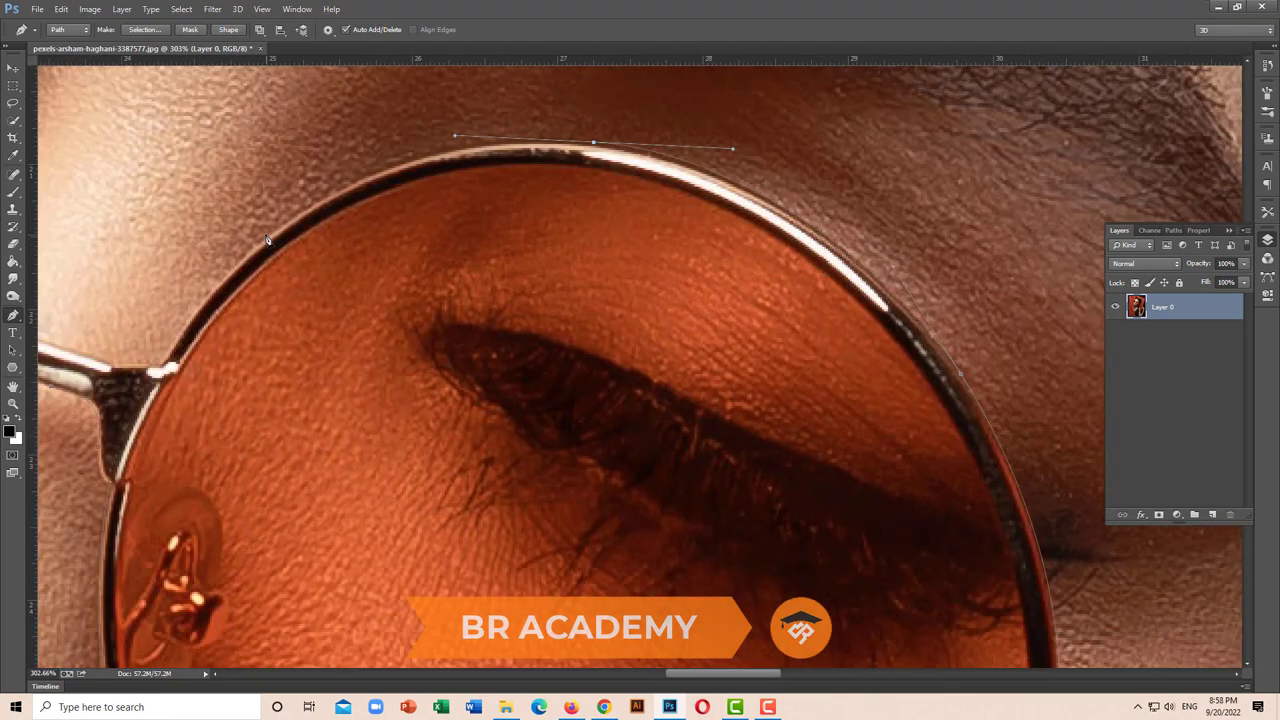
pyautogui.hscroll(-3, 415, 268)
pyautogui.hscroll(5, 415, 268)
pyautogui.scroll(-3, 415, 268)
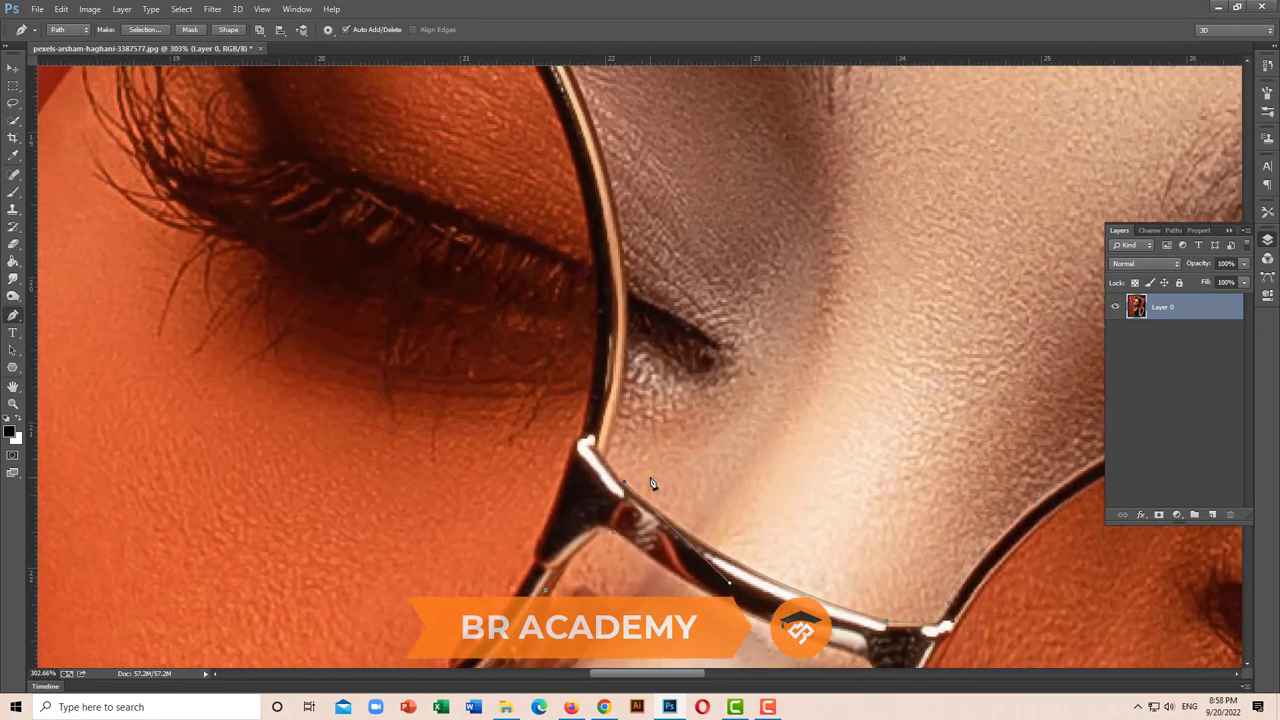
pyautogui.scroll(3, 584, 267)
pyautogui.scroll(3, 250, 206)
pyautogui.hscroll(-3, 250, 206)
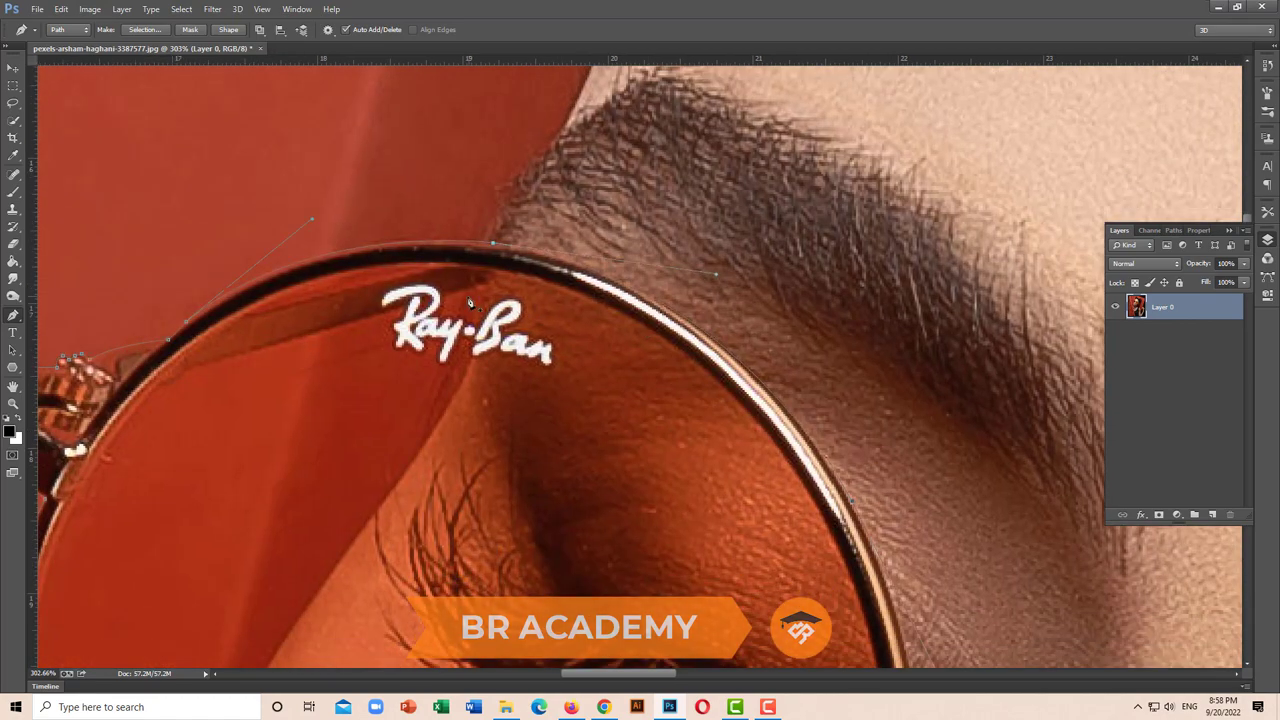
pyautogui.keyDown('alt'); pyautogui.scroll(1, 205, 292); pyautogui.keyUp('alt')
pyautogui.keyDown('alt'); pyautogui.scroll(-1, 205, 292); pyautogui.keyUp('alt')
pyautogui.scroll(2, 286, 429)
pyautogui.scroll(-2, 229, 137)
pyautogui.hscroll(1, 229, 137)
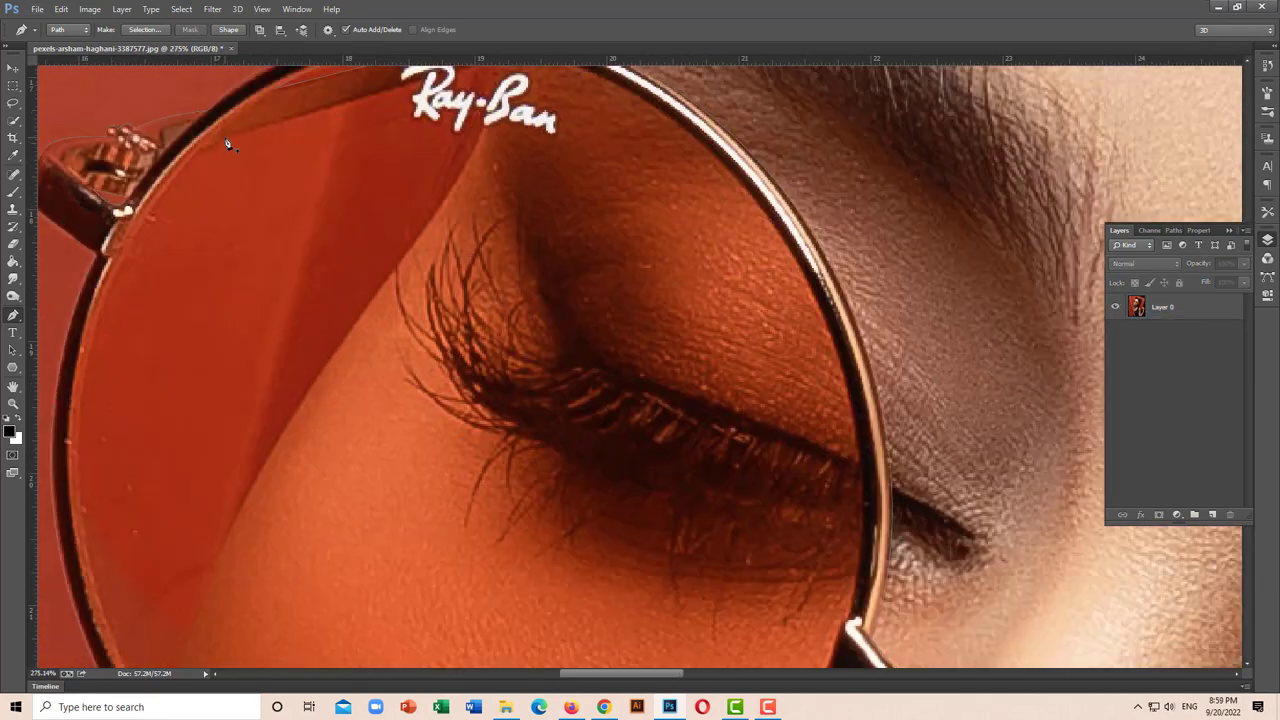
pyautogui.scroll(-3, 73, 397)
pyautogui.scroll(-3, 767, 301)
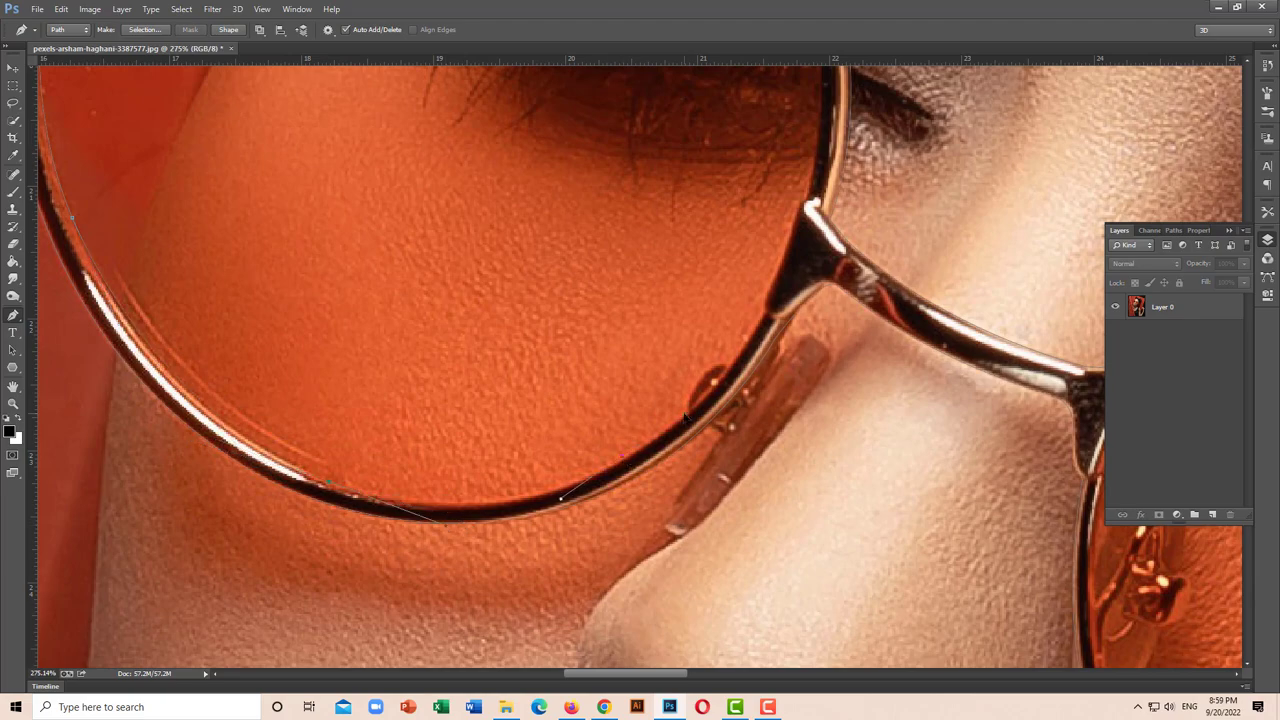
pyautogui.scroll(3, 767, 301)
pyautogui.scroll(3, 727, 298)
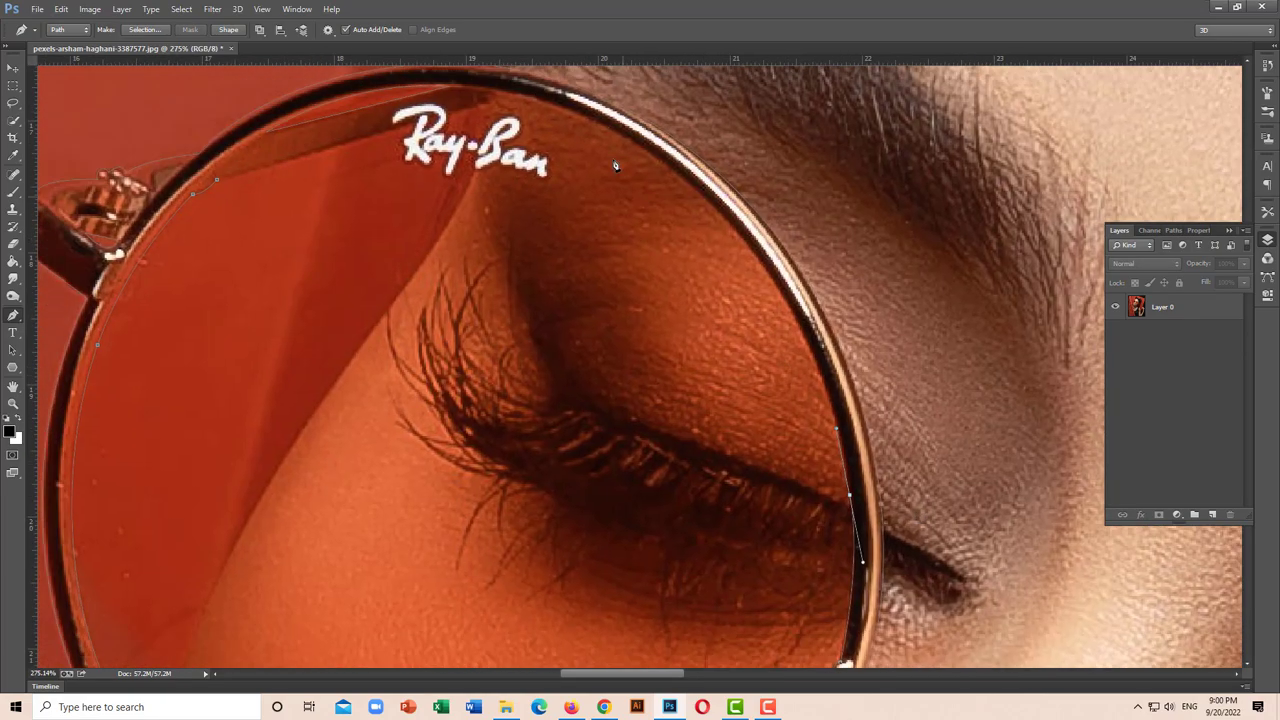
pyautogui.scroll(1, 727, 298)
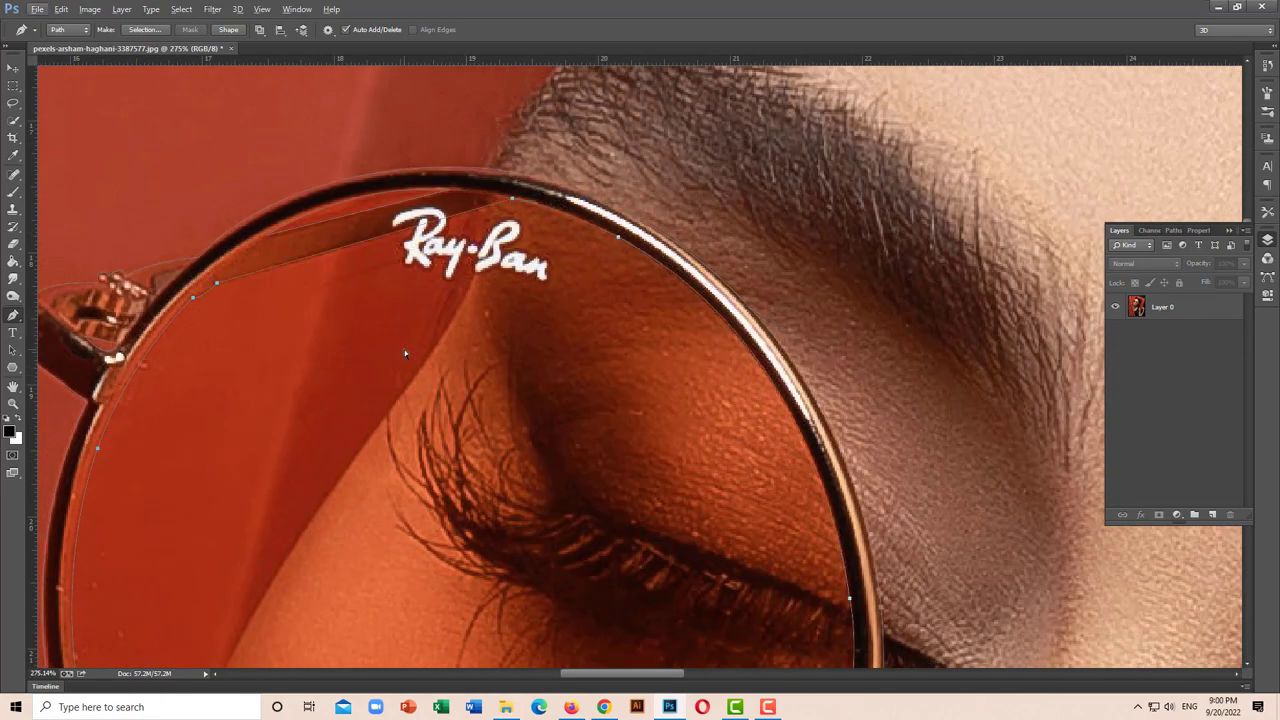
pyautogui.hscroll(5, 404, 349)
pyautogui.hscroll(2, 450, 313)
pyautogui.scroll(-3, 783, 497)
pyautogui.hscroll(3, 783, 497)
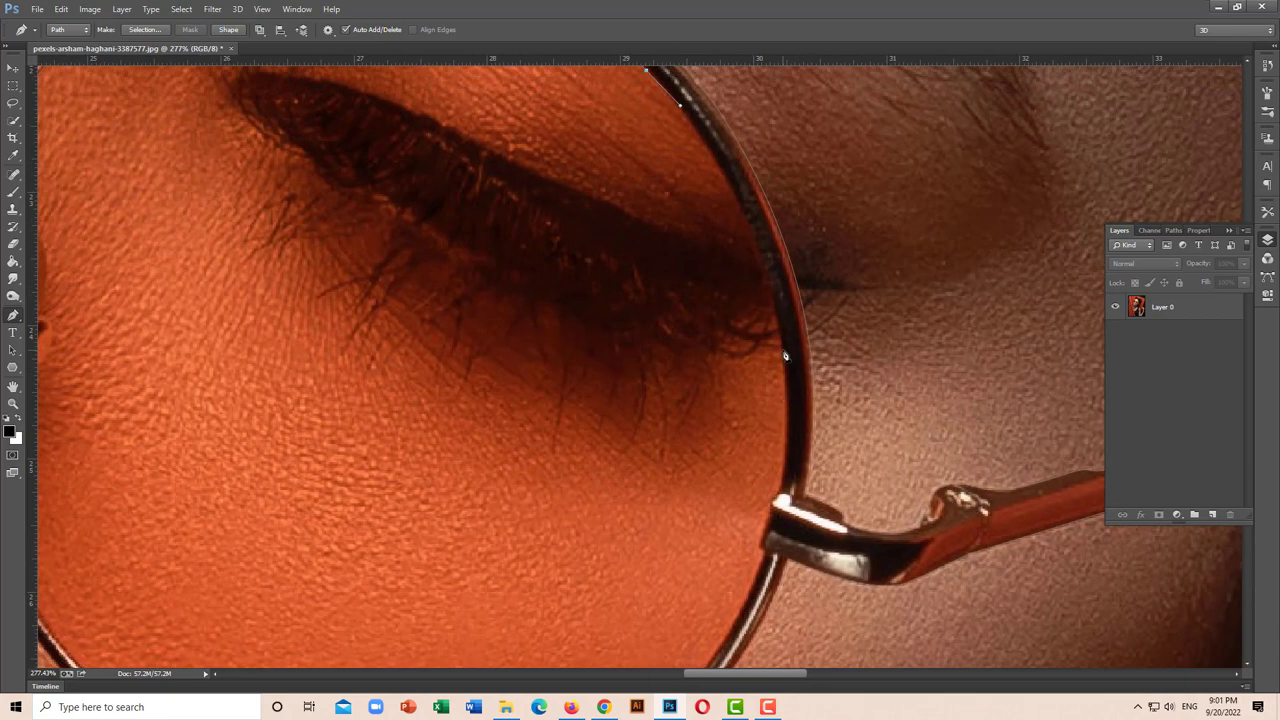
# Curve the path down around the right lens's outer rim and back to the nose bridge.
pyautogui.moveTo(782, 352); pyautogui.dragTo(787, 388)
pyautogui.scroll(-3, 783, 497)
pyautogui.moveTo(610, 503); pyautogui.dragTo(423, 587)
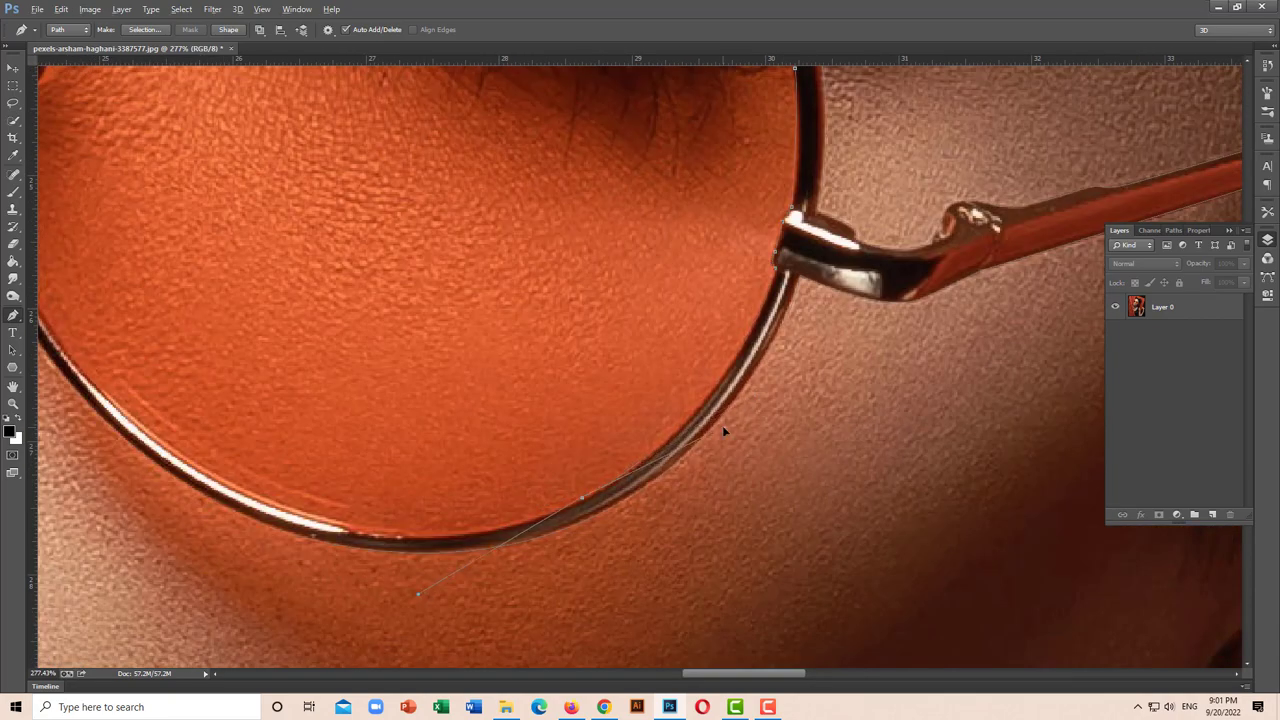
pyautogui.hscroll(-3, 722, 425)
pyautogui.scroll(1, 470, 435)
pyautogui.scroll(1, 470, 435)
pyautogui.scroll(2, 398, 236)
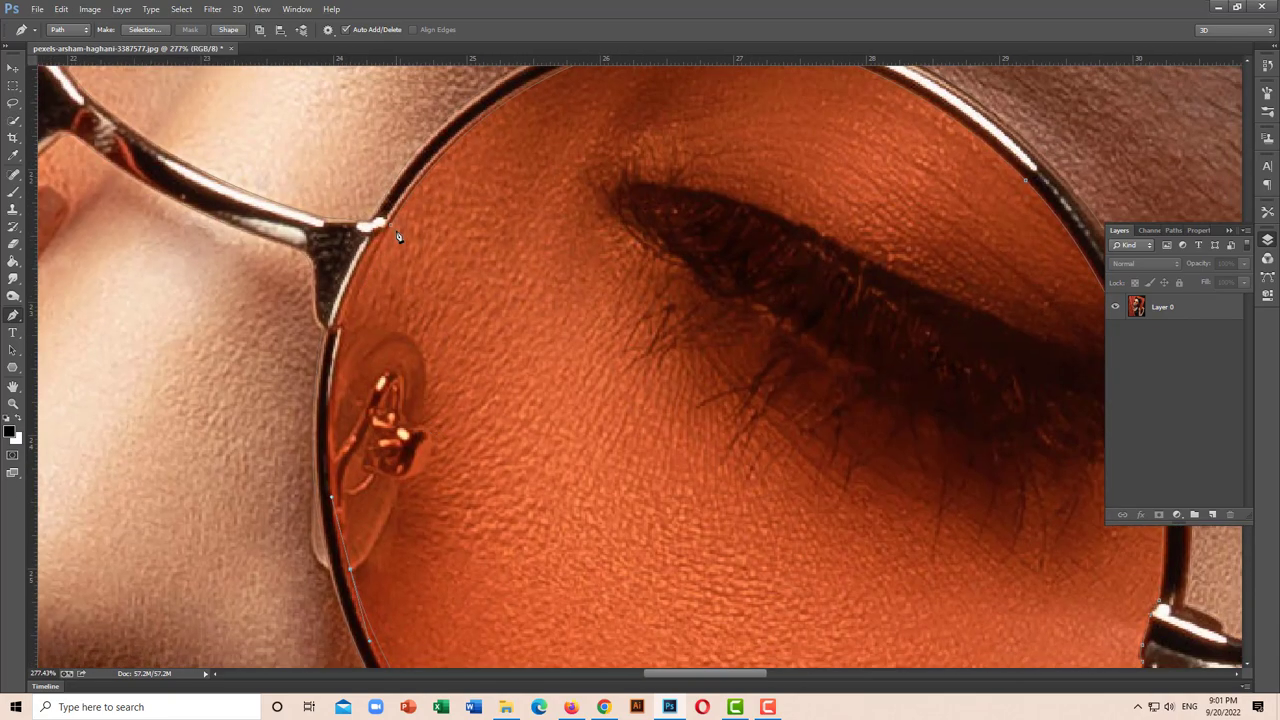
pyautogui.click(453, 141)
pyautogui.scroll(-3, 433, 231)
pyautogui.scroll(-2, 452, 268)
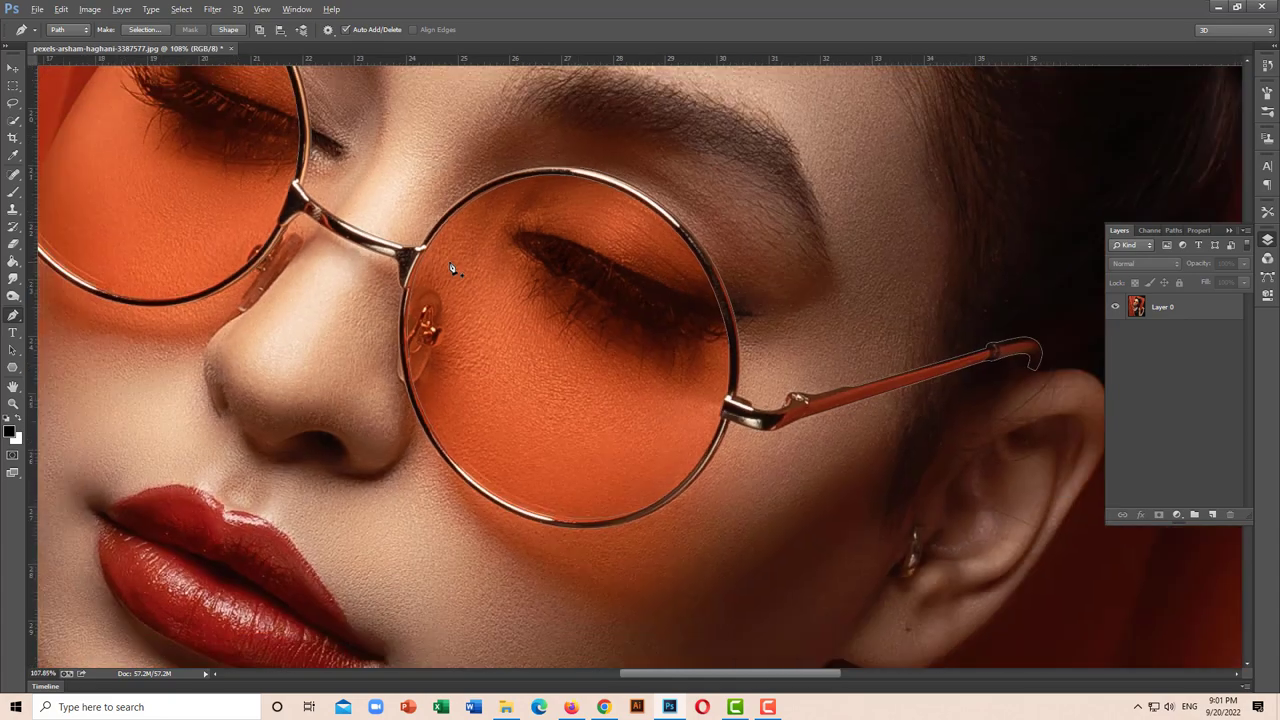
pyautogui.scroll(-1, 457, 334)
pyautogui.scroll(-3, 459, 359)
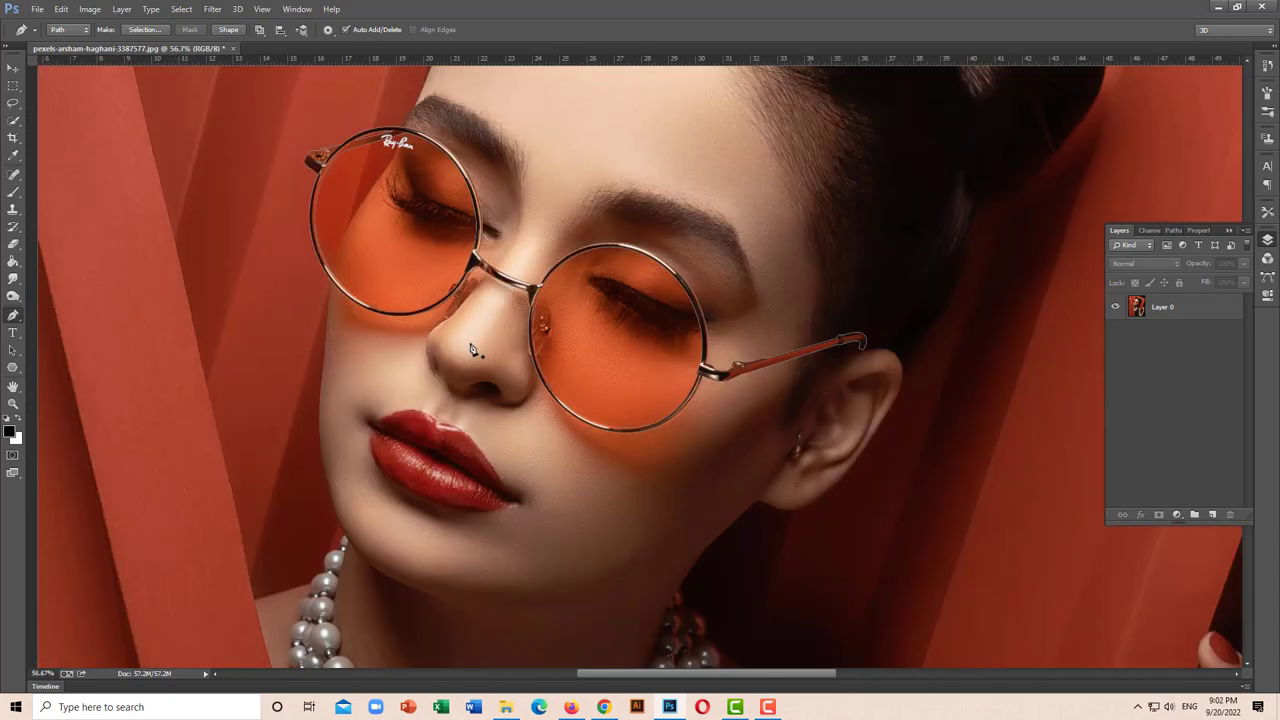
pyautogui.scroll(2, 897, 347)
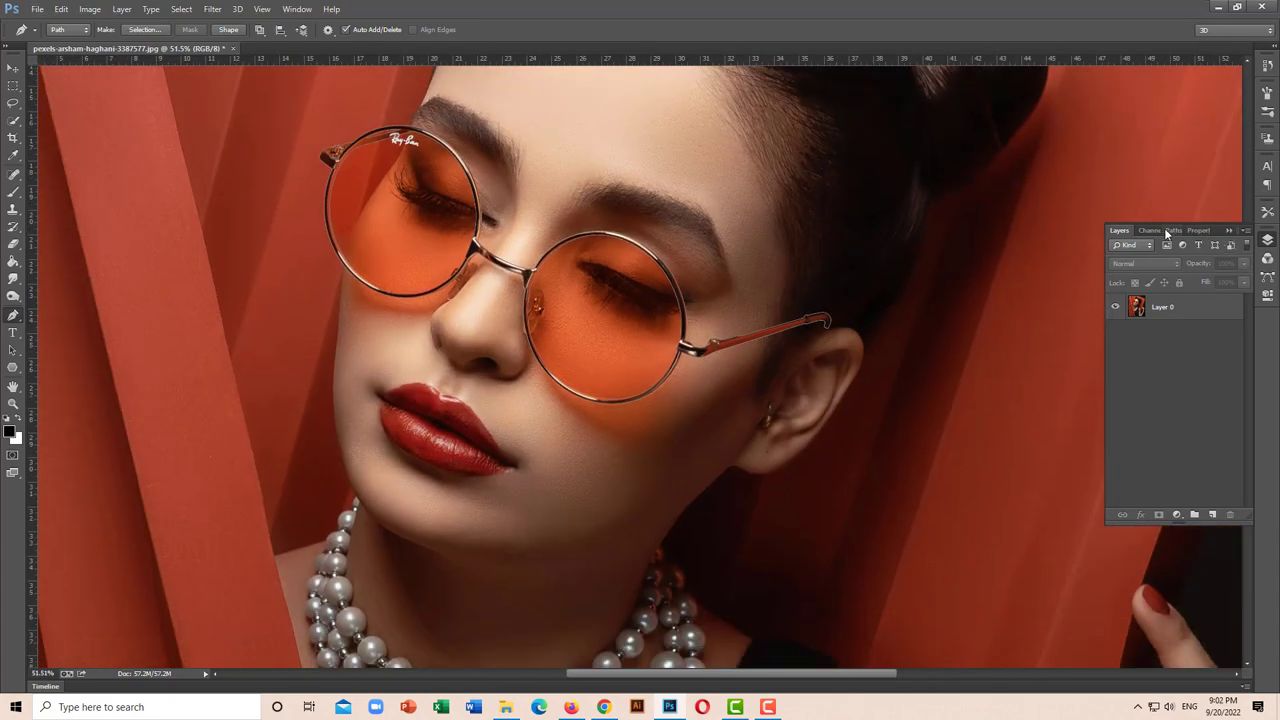
# Save the glasses work path as Path 1, then reselect Layer 0 in the Layers panel.
pyautogui.click(1168, 231)
pyautogui.click(1244, 230)
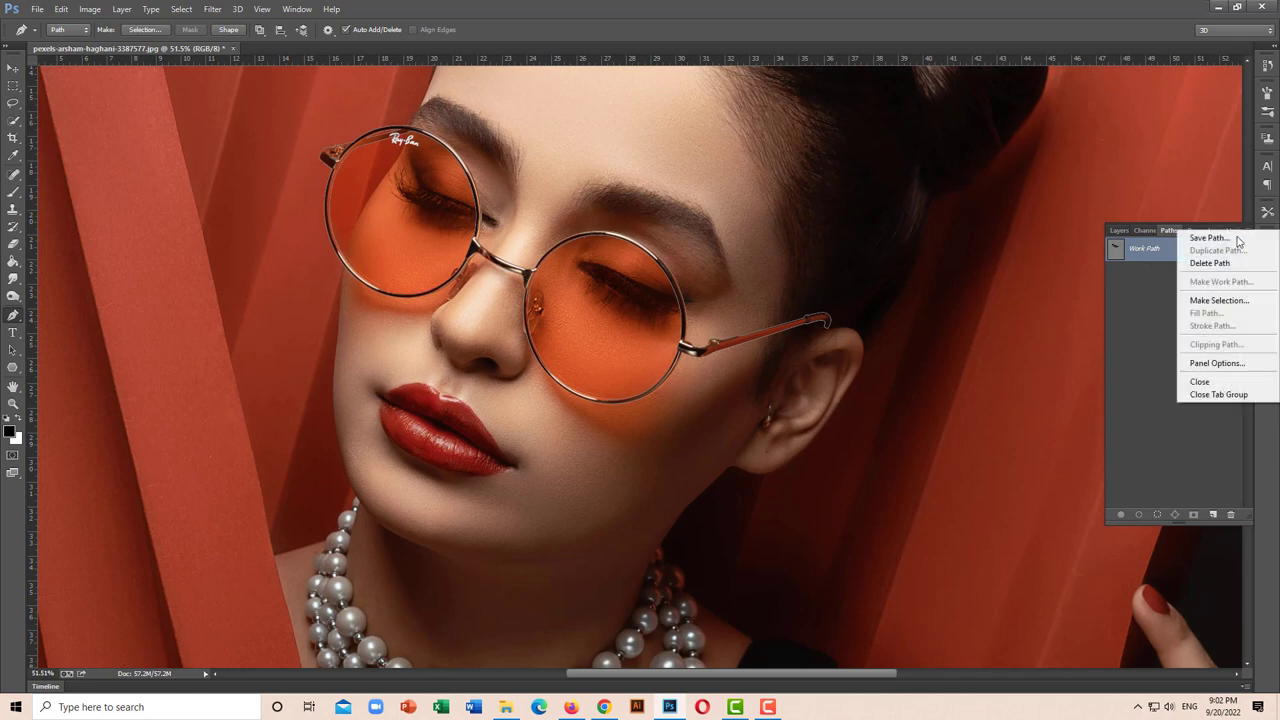
pyautogui.click(1205, 245)
pyautogui.click(720, 237)
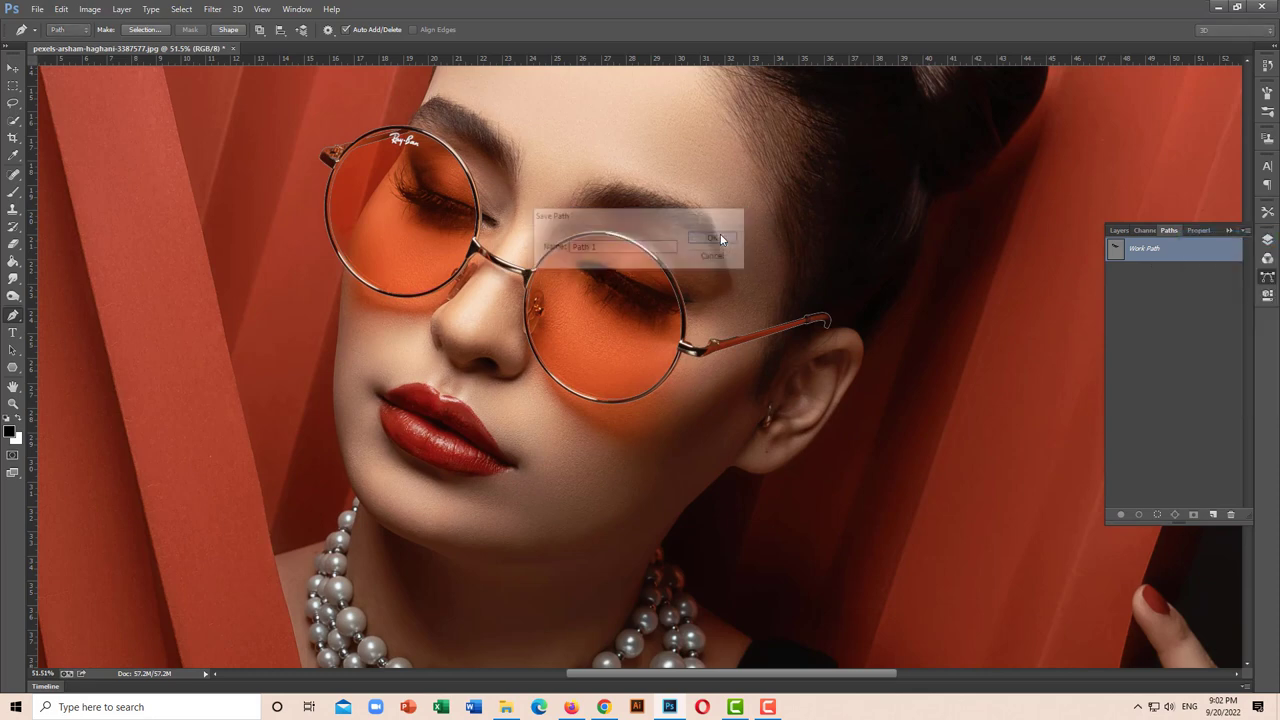
pyautogui.click(1121, 231)
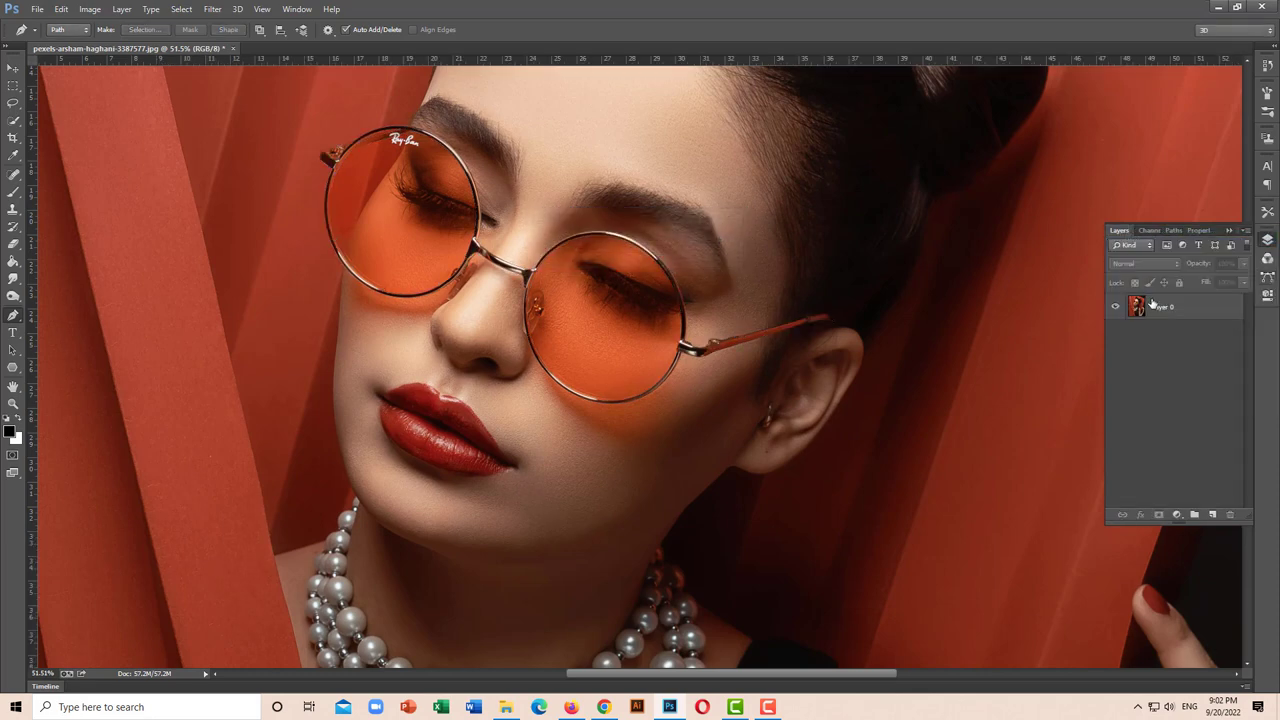
pyautogui.click(1158, 314)
# Add a Color Lookup adjustment layer using the Moonlight.3DL look.
pyautogui.click(1177, 514)
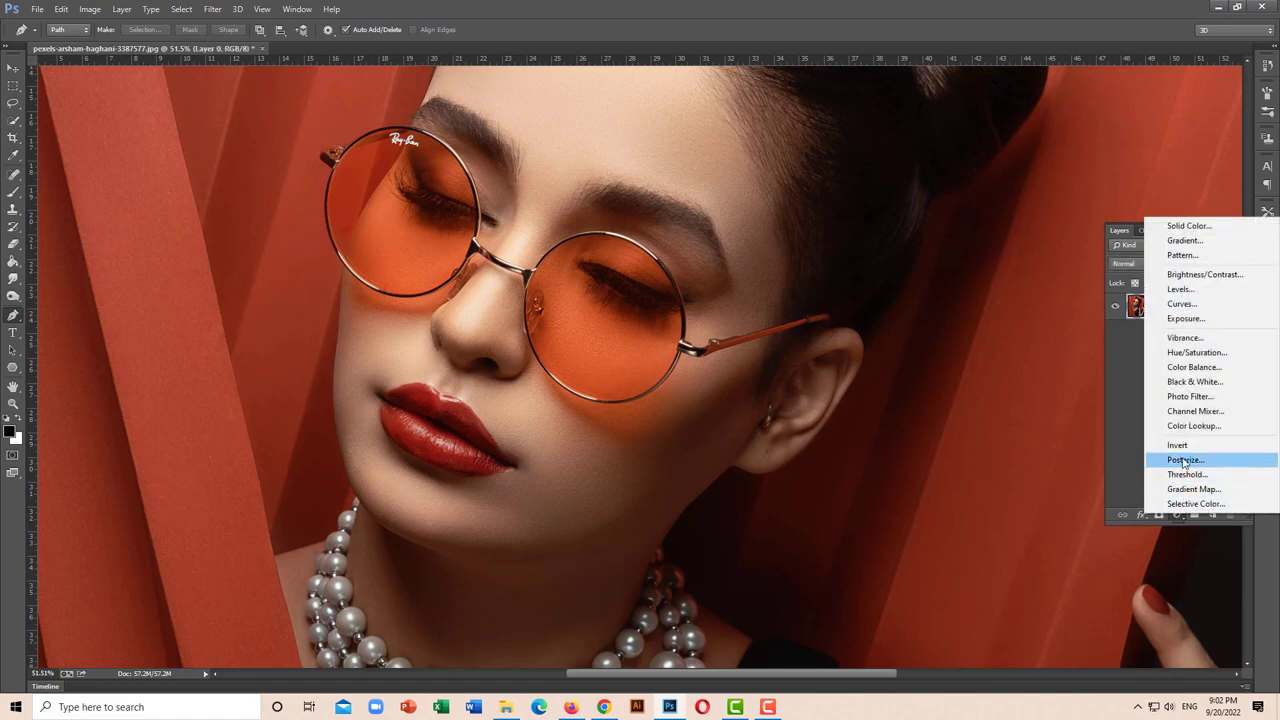
pyautogui.click(1192, 426)
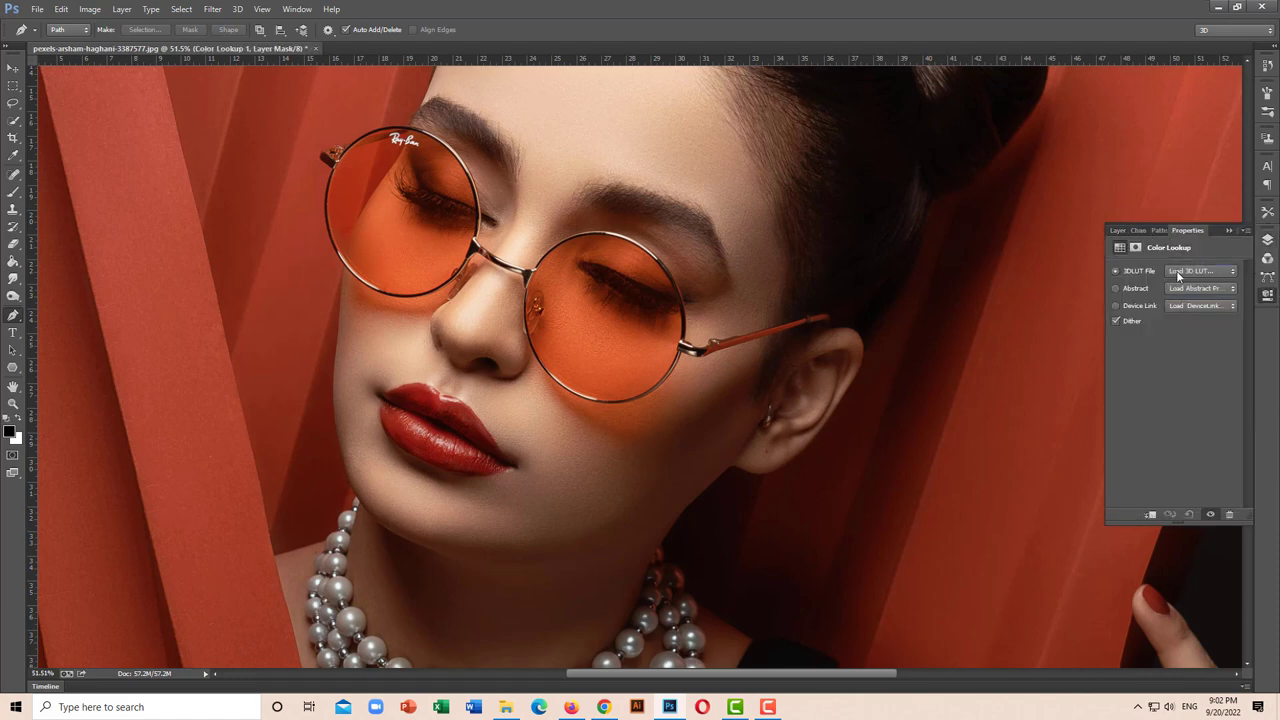
pyautogui.click(1178, 272)
pyautogui.click(1141, 601)
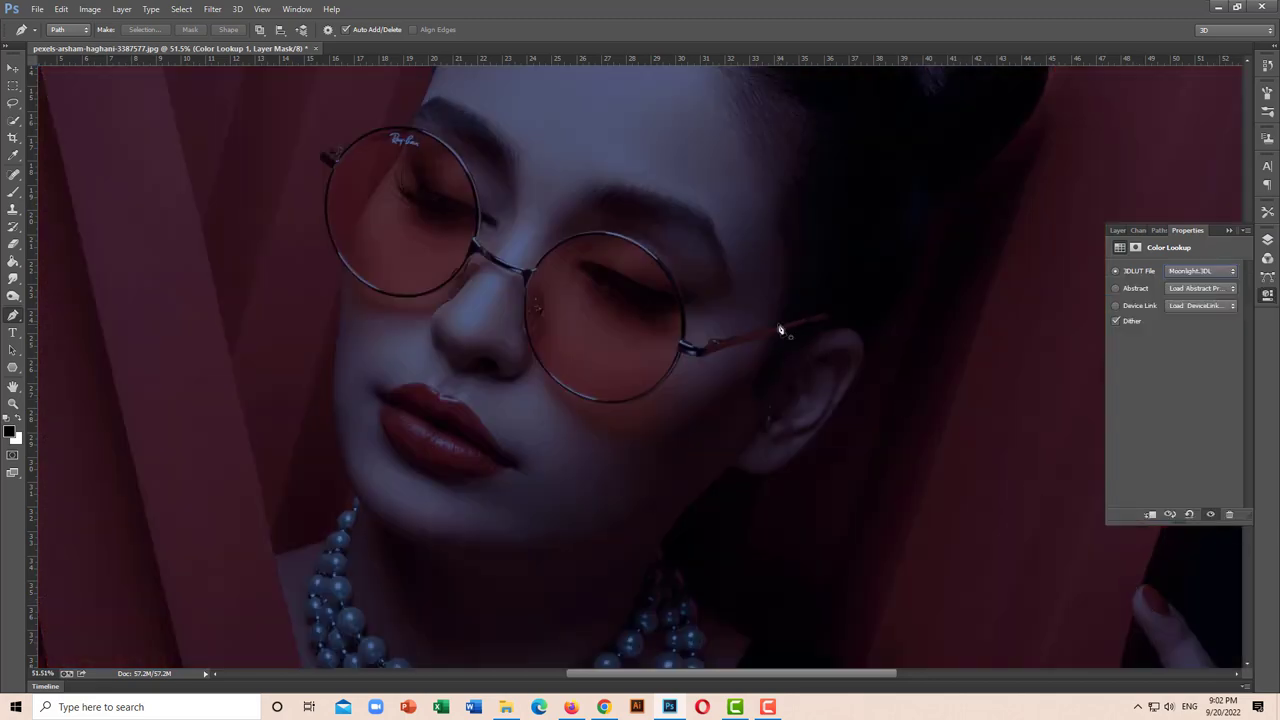
pyautogui.hotkey('ctrl', '0')
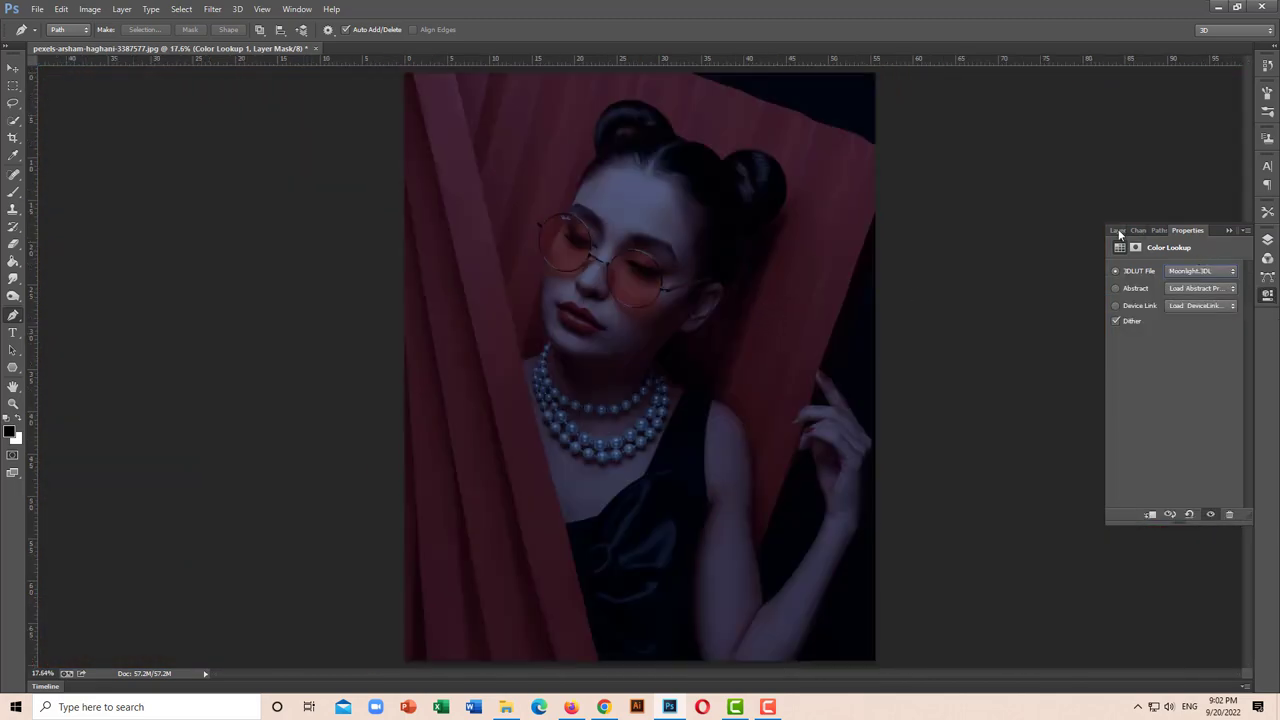
pyautogui.click(1118, 231)
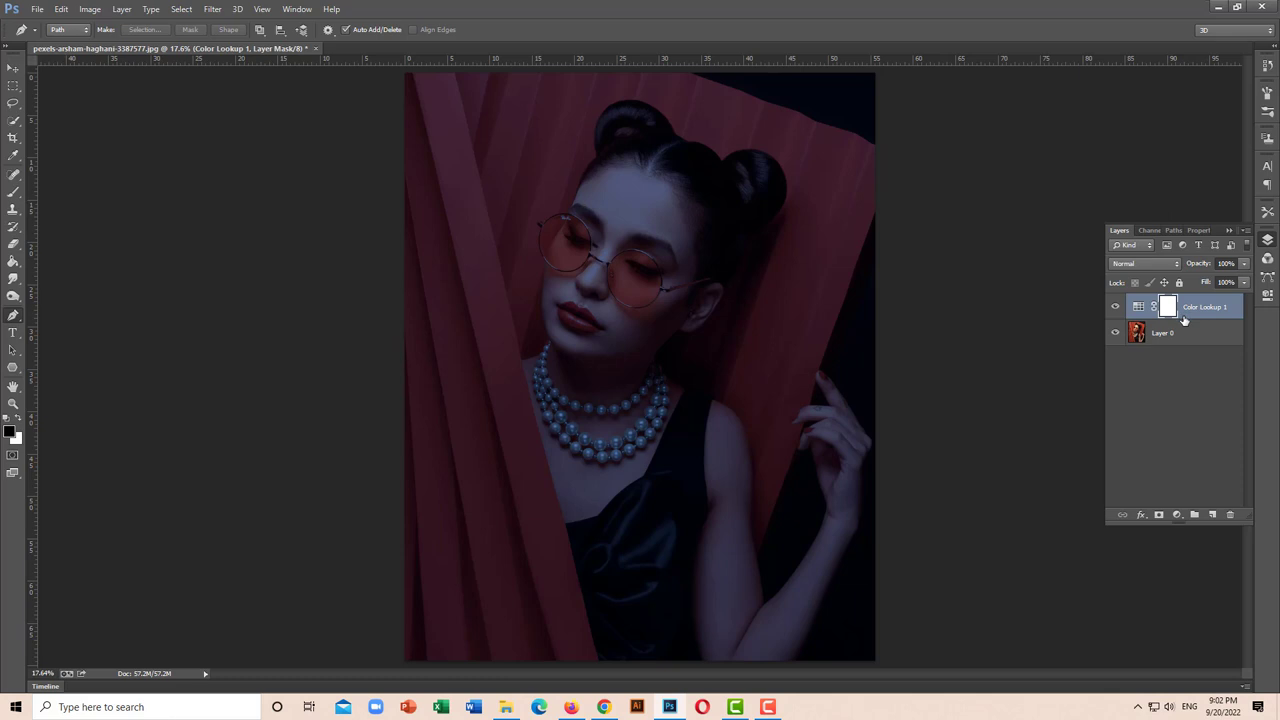
# Duplicate the Moonlight layer at 80% opacity and add a new empty Layer 1.
pyautogui.hotkey('ctrl', 'j')
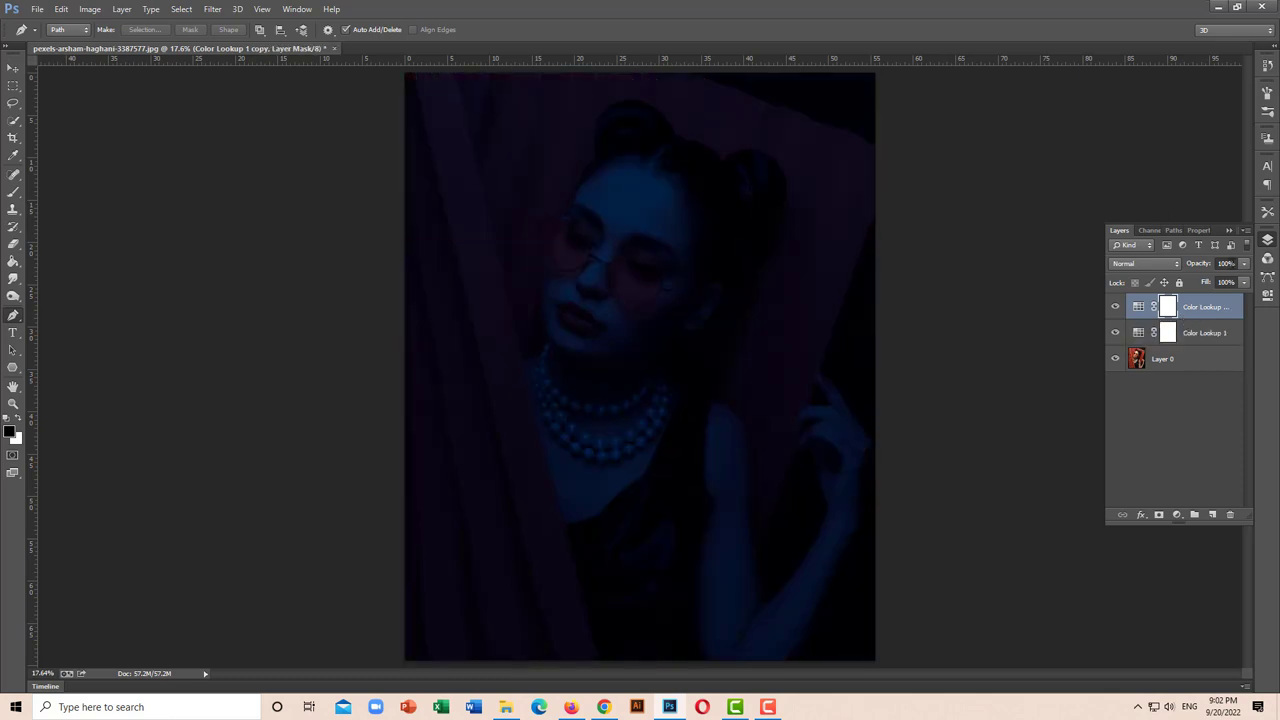
pyautogui.click(1226, 263)
pyautogui.write('0')
pyautogui.press('Return')
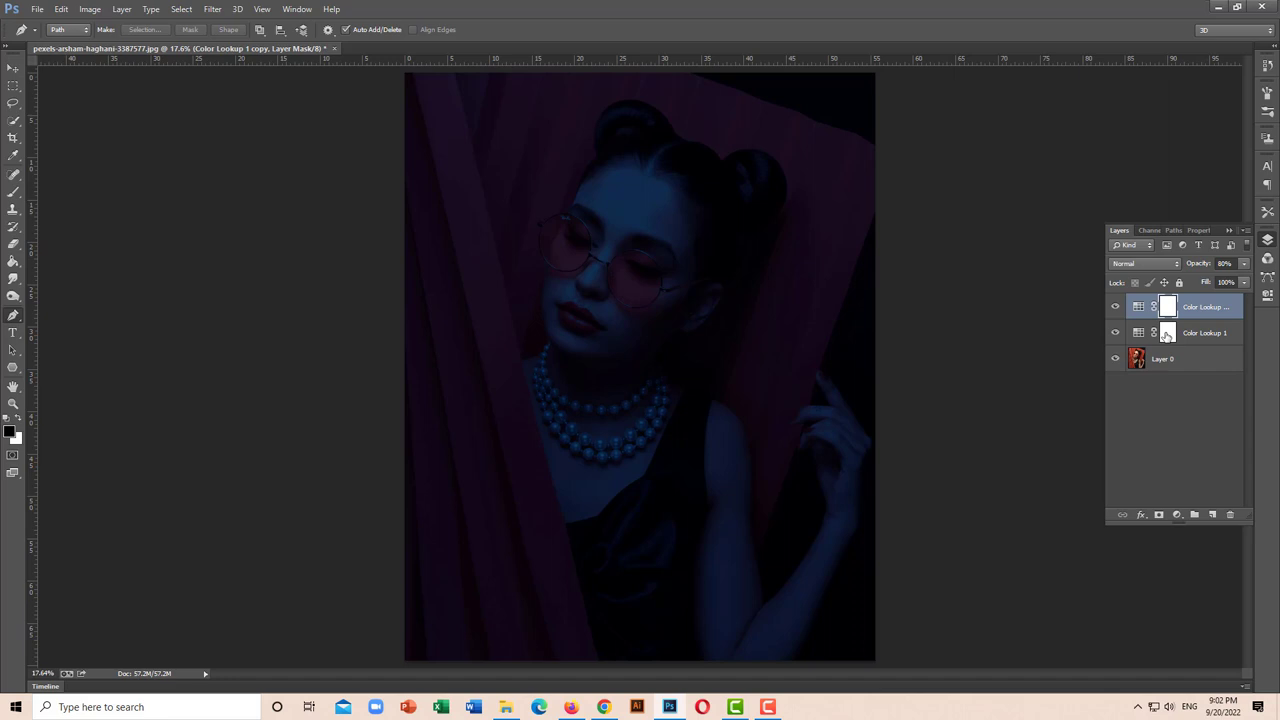
pyautogui.click(1212, 514)
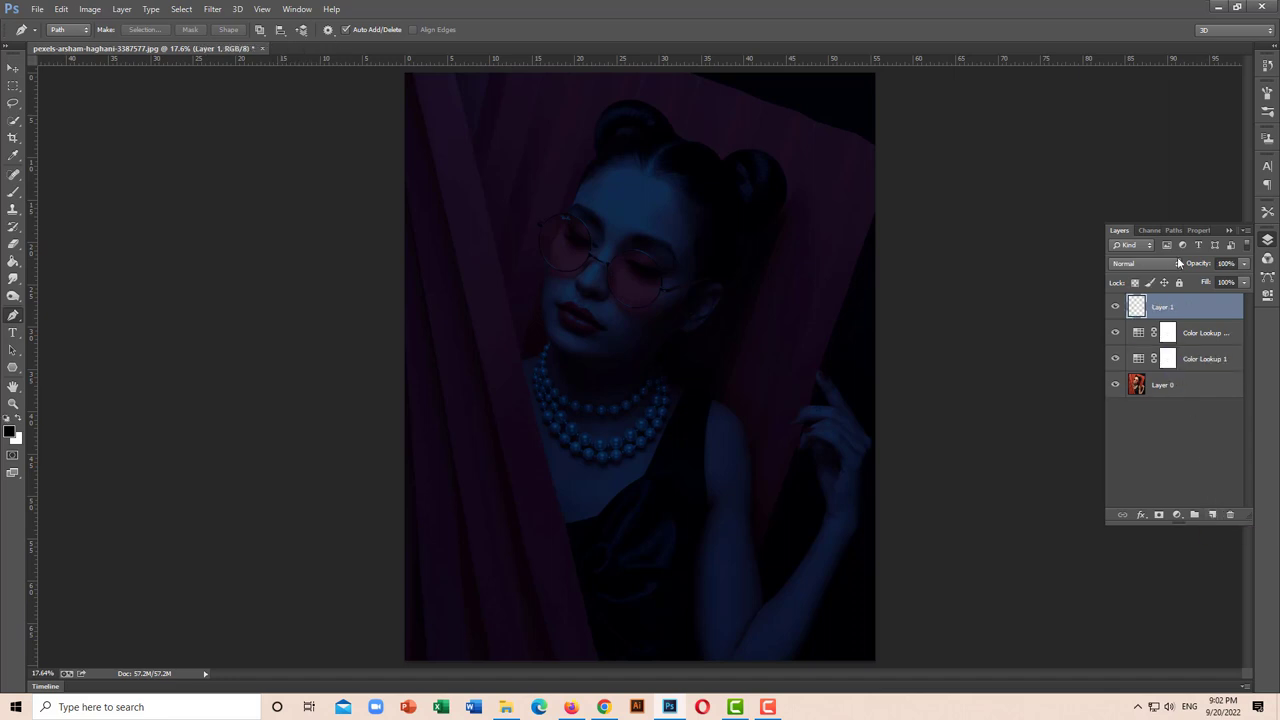
# Load Path 1 as a selection, fill it white on Layer 1, then deselect.
pyautogui.click(1172, 231)
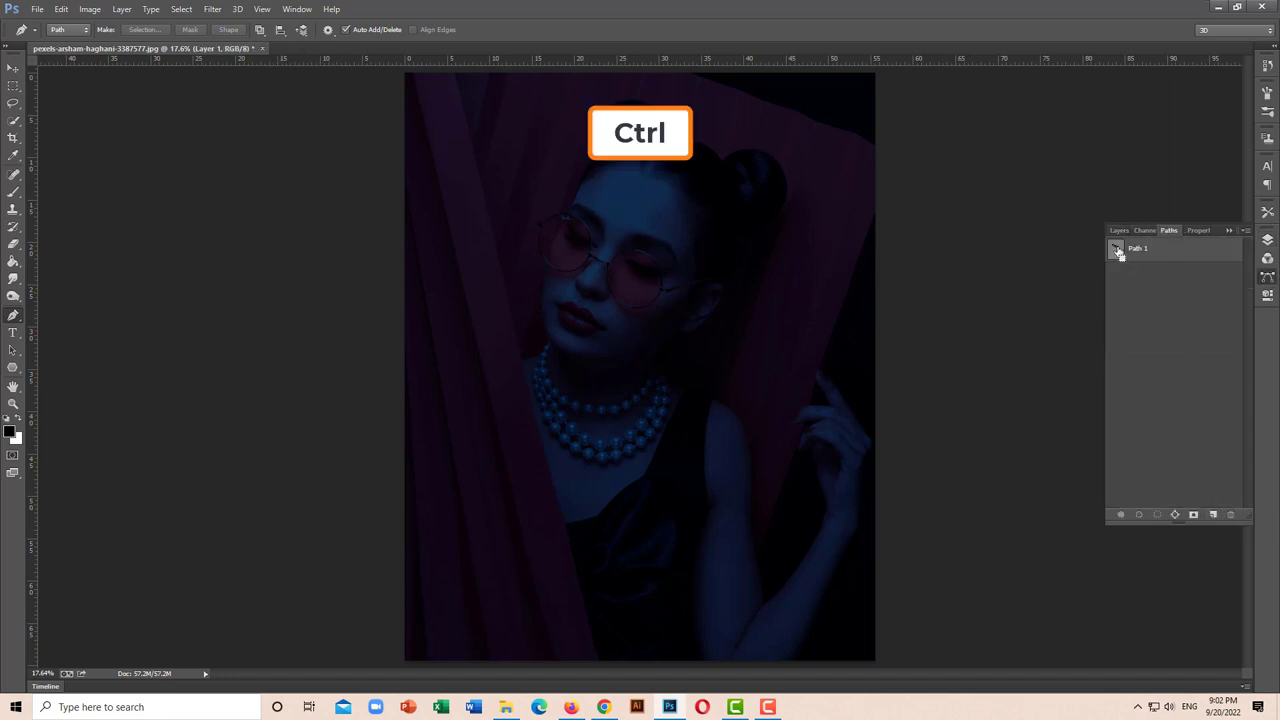
pyautogui.keyDown('ctrl'); pyautogui.click(1116, 248); pyautogui.keyUp('ctrl')
pyautogui.click(1119, 231)
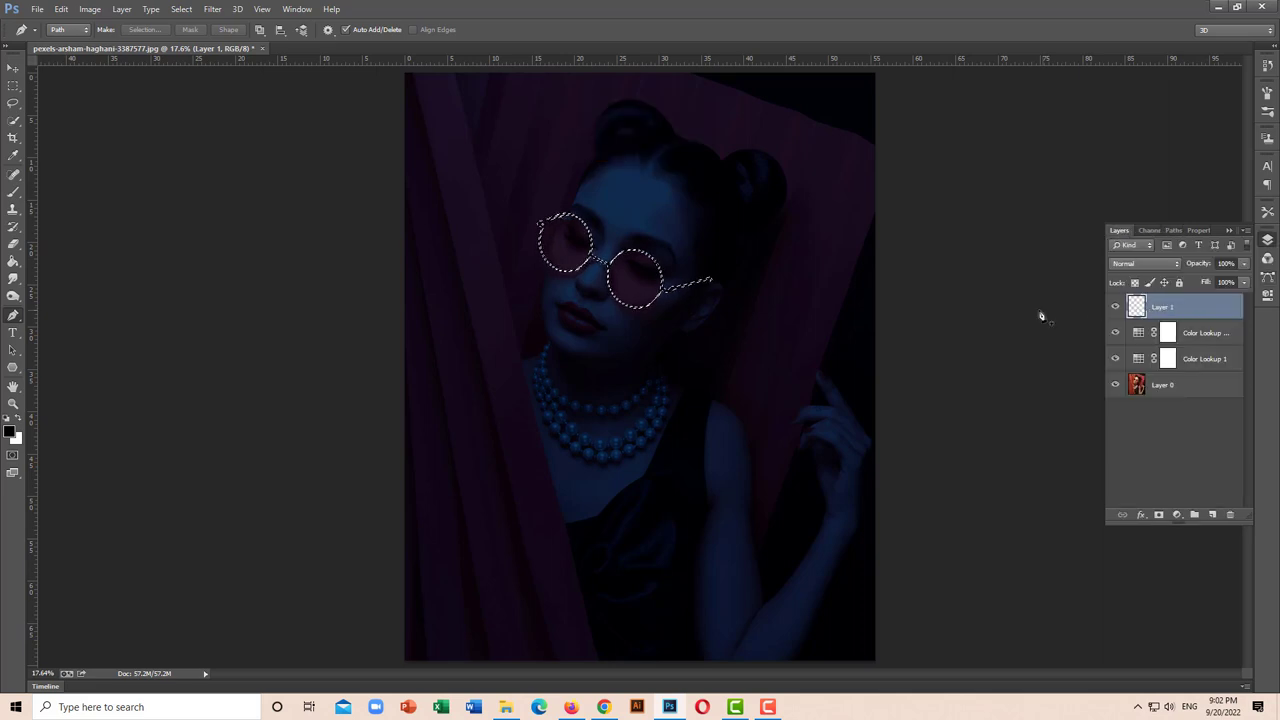
pyautogui.hotkey('ctrl', 'BackSpace')
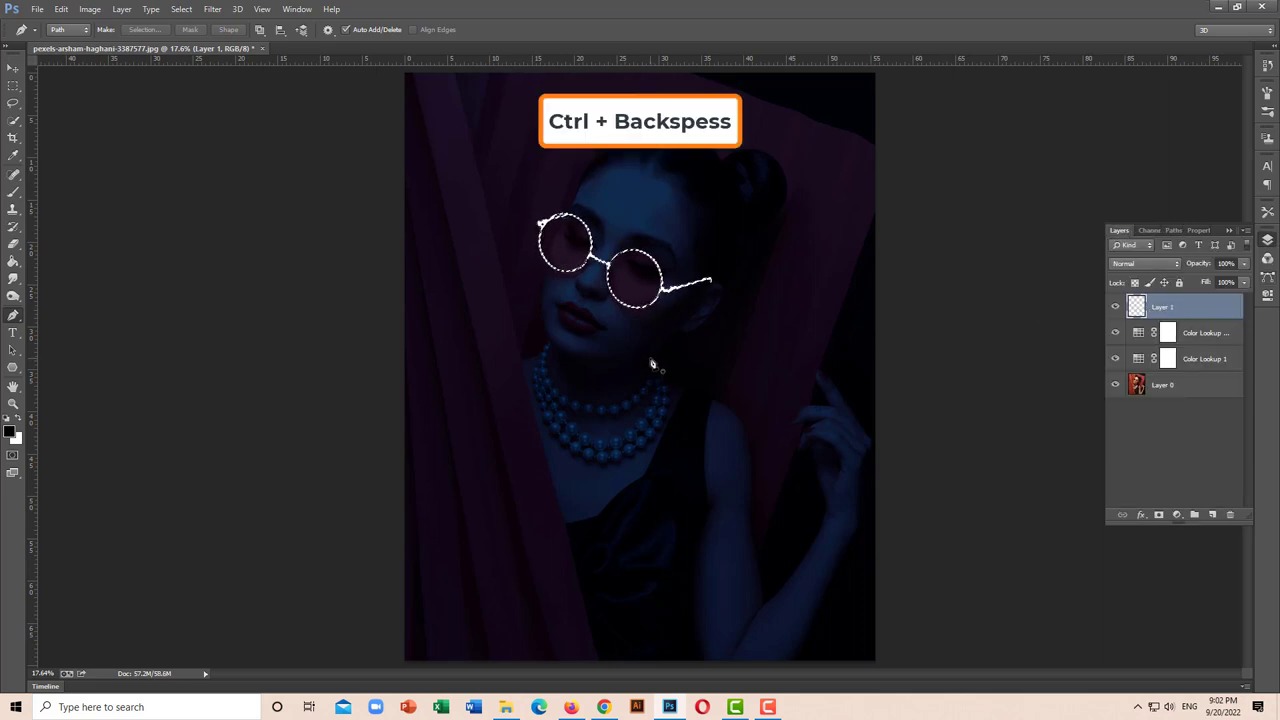
pyautogui.press('v')
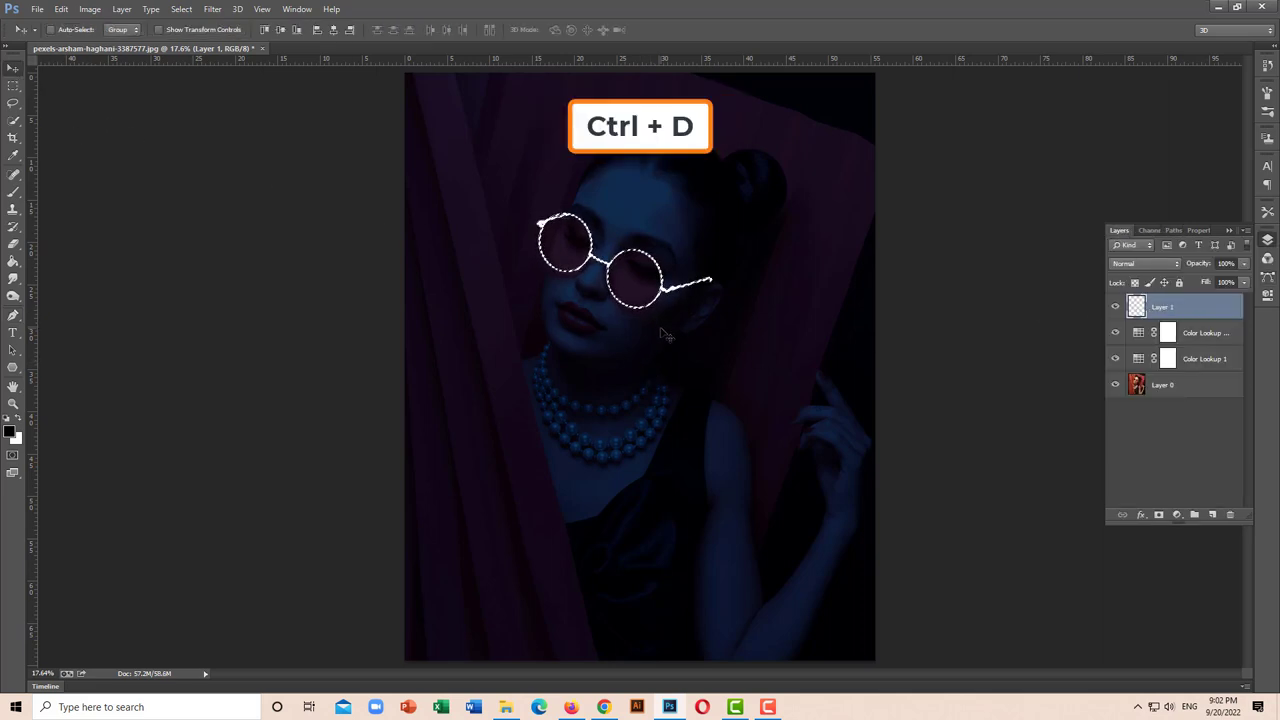
pyautogui.hotkey('ctrl', 'd')
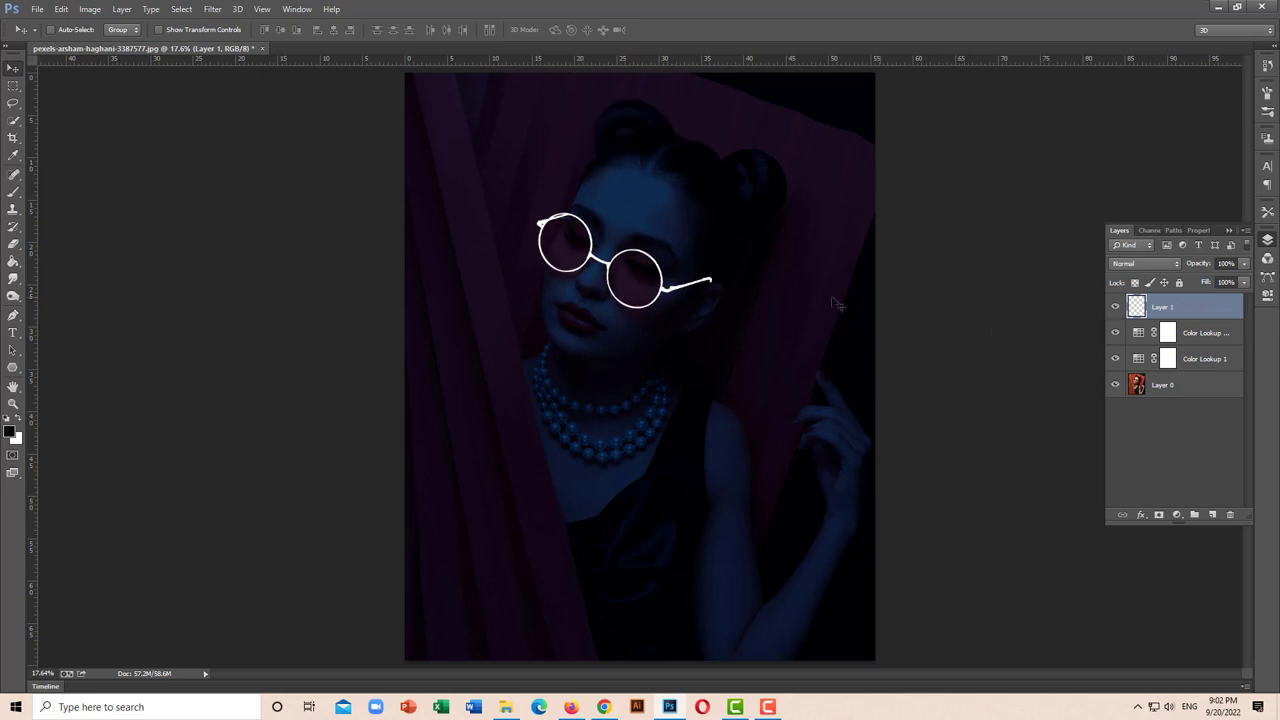
pyautogui.scroll(2, 838, 305)
pyautogui.scroll(2, 880, 315)
pyautogui.scroll(2, 930, 328)
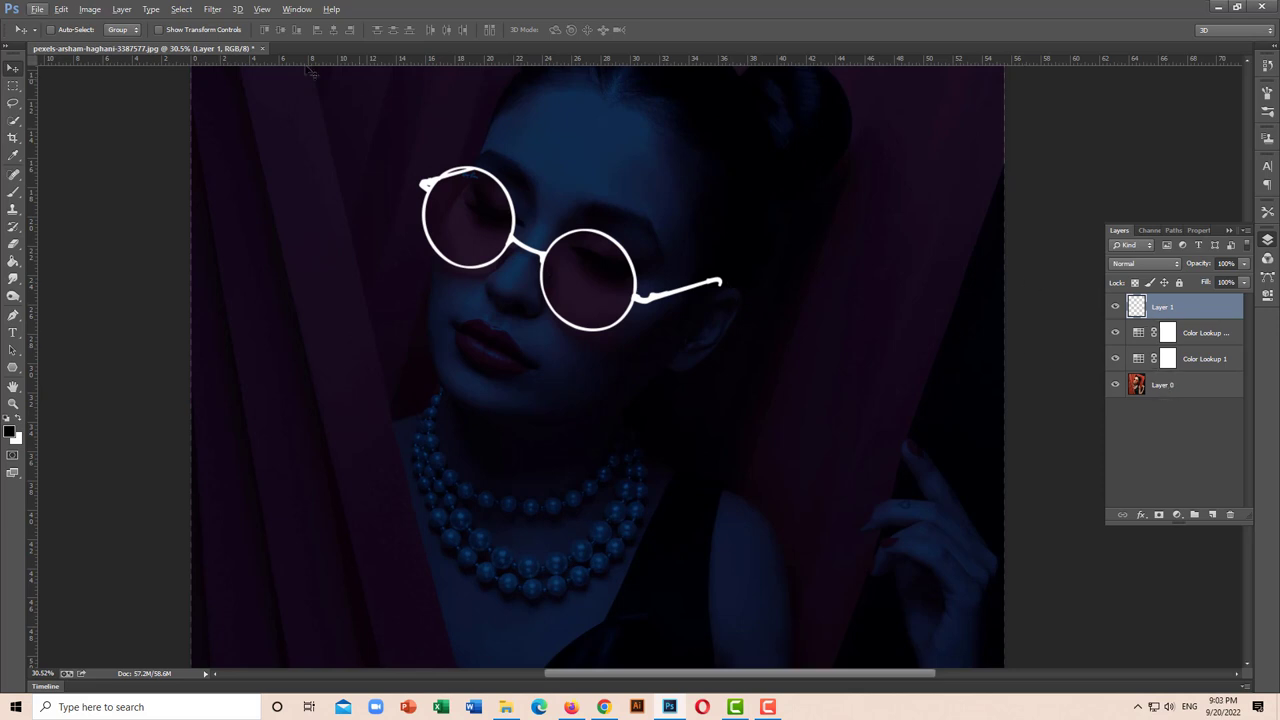
# Apply a 5-pixel Gaussian Blur to the white glasses frames.
pyautogui.click(212, 9)
pyautogui.moveTo(219, 156)
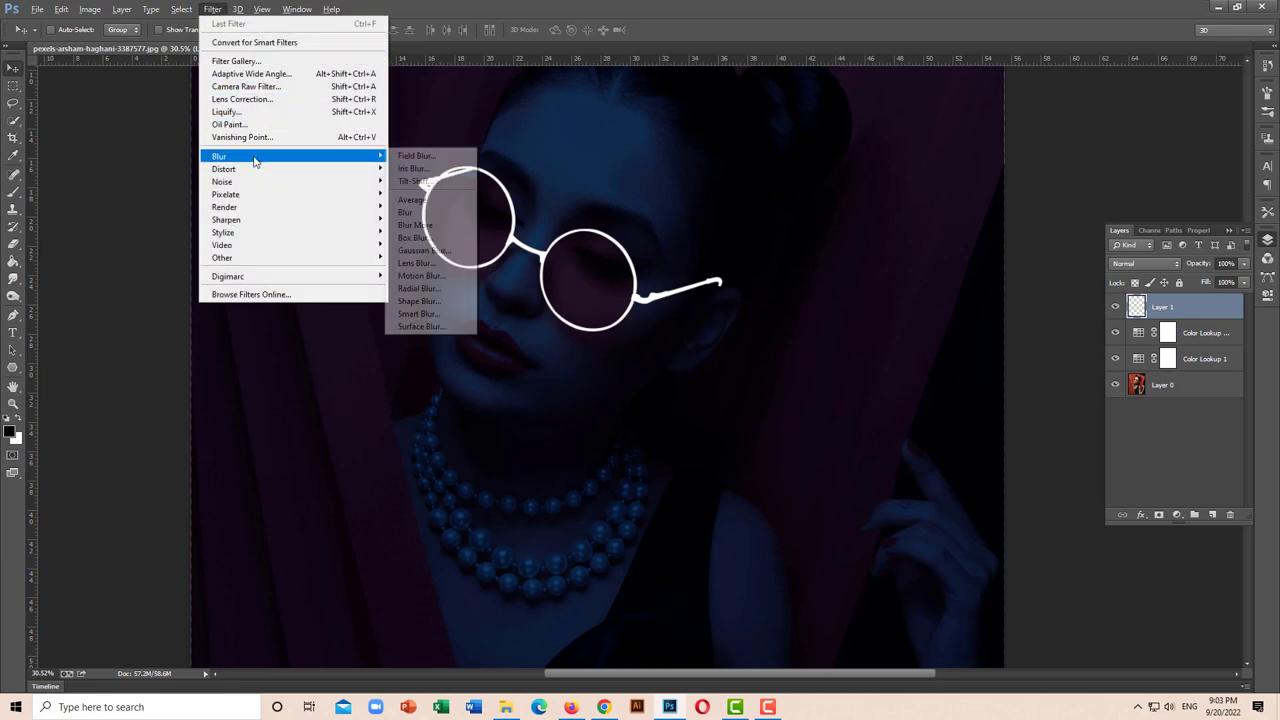
pyautogui.click(424, 251)
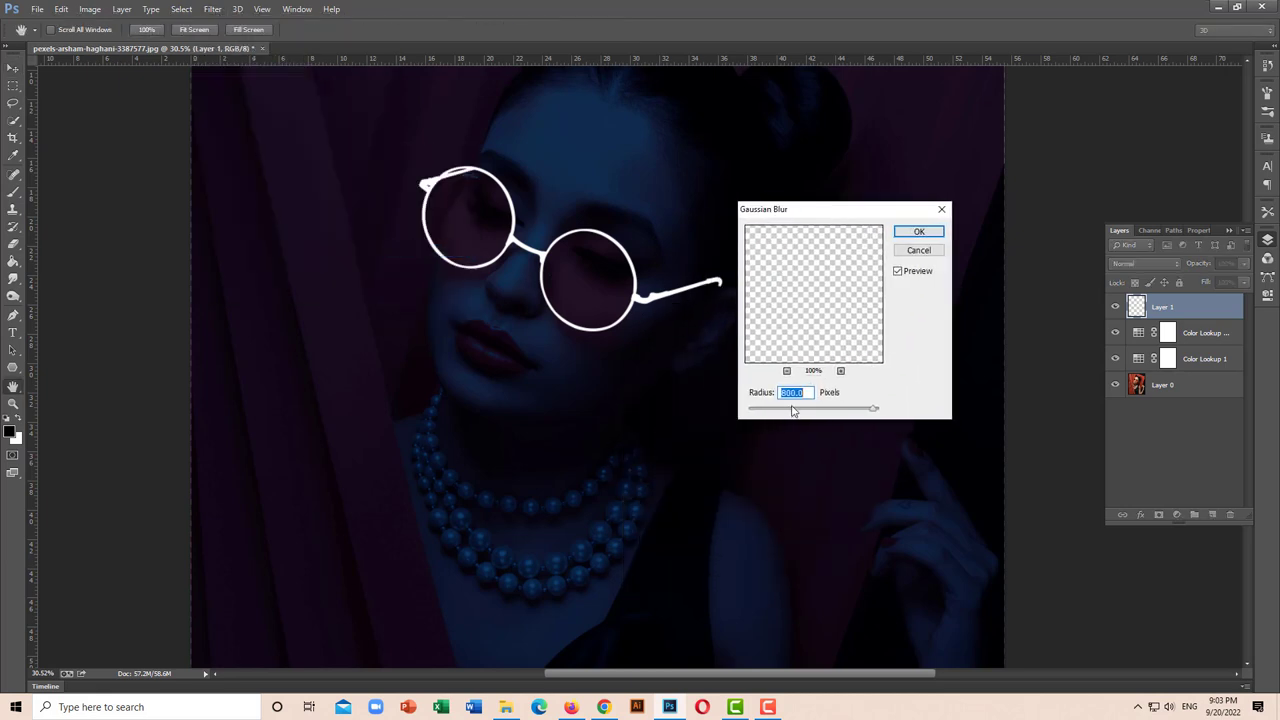
pyautogui.moveTo(773, 410); pyautogui.dragTo(767, 412)
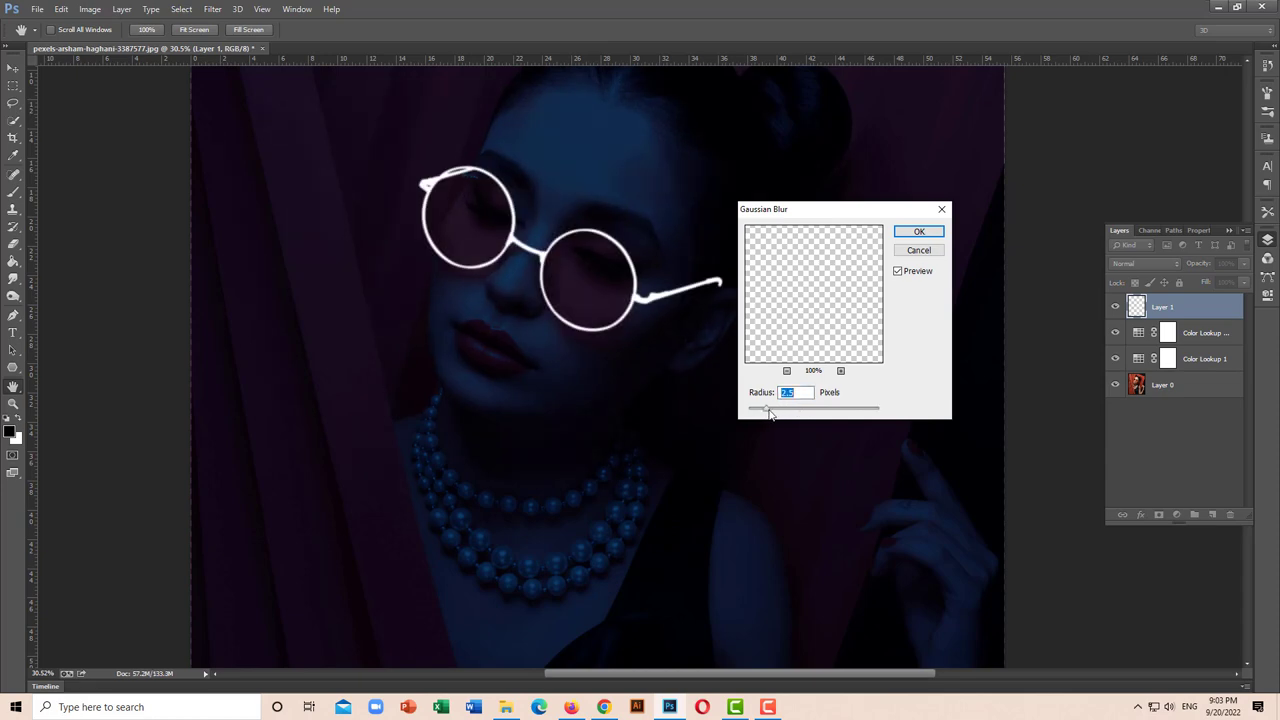
pyautogui.moveTo(781, 413); pyautogui.dragTo(790, 409)
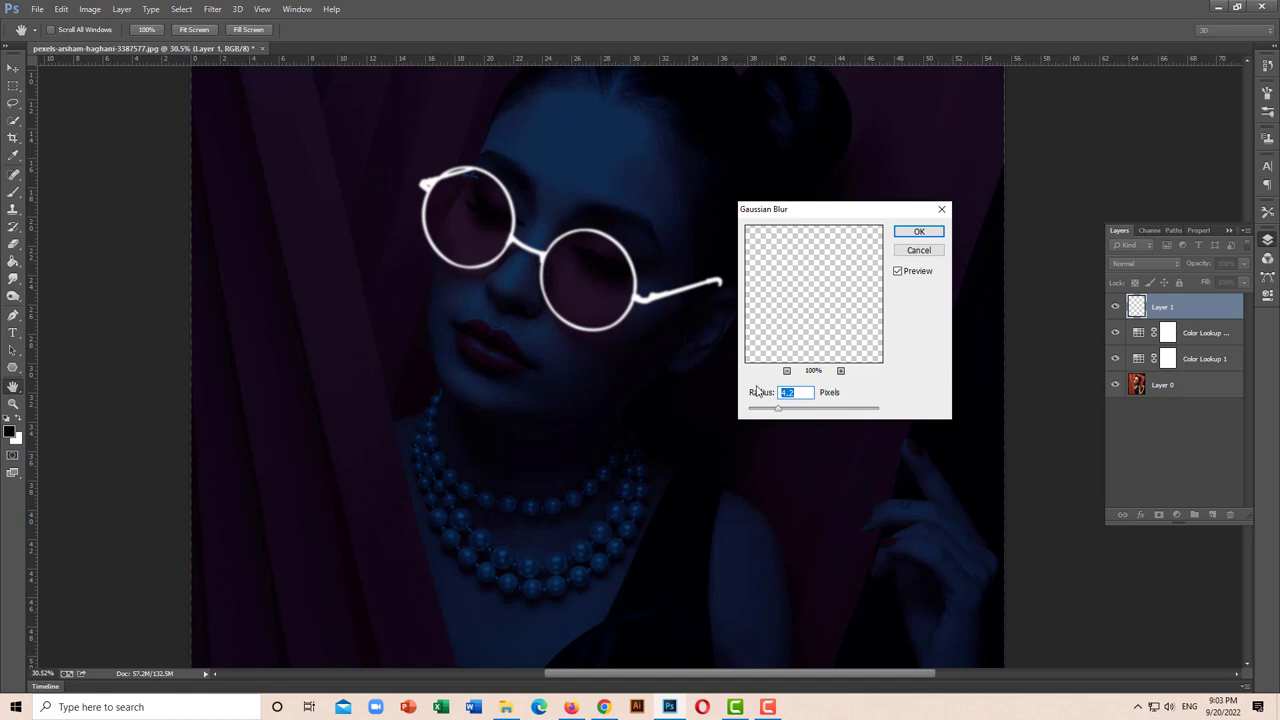
pyautogui.click(915, 232)
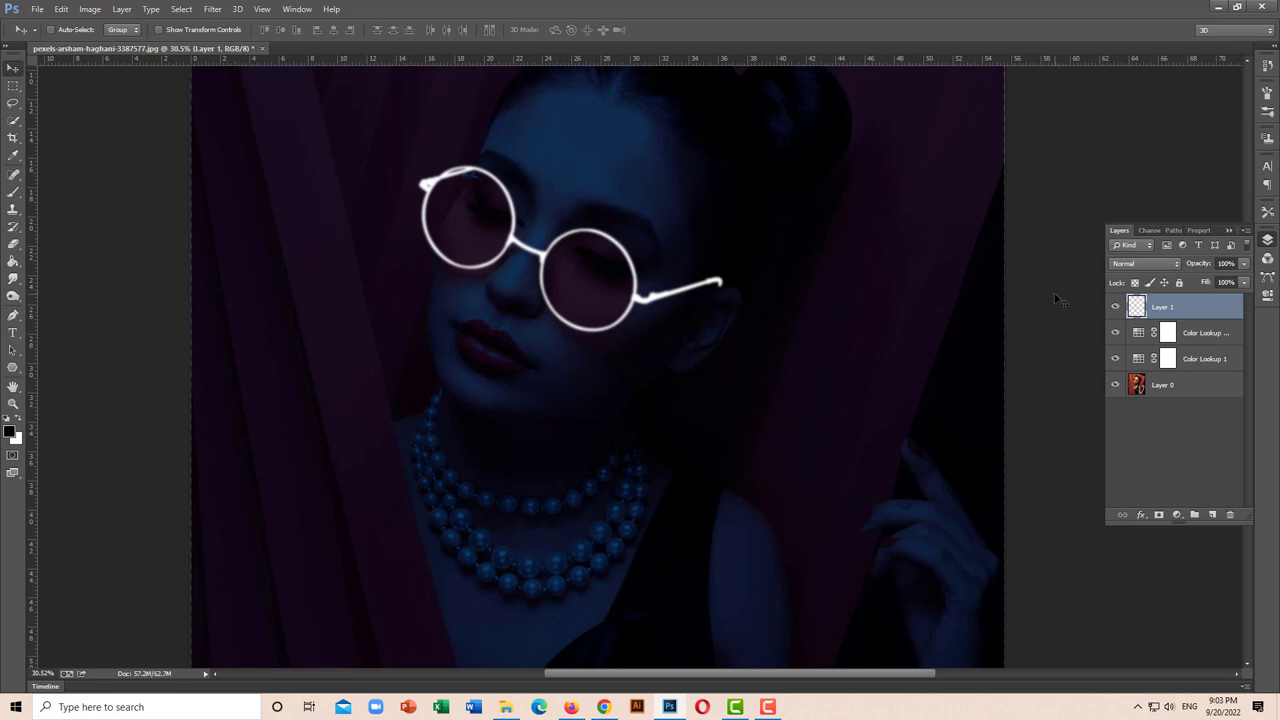
pyautogui.scroll(3, 1054, 299)
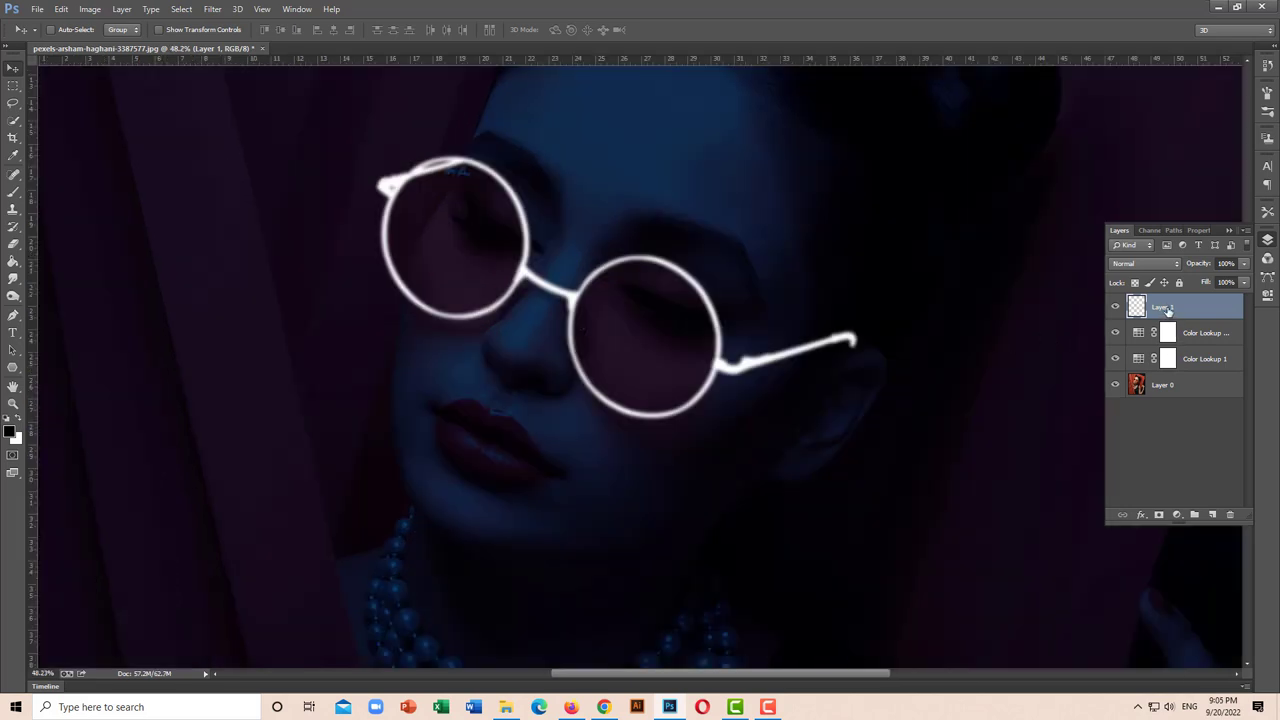
# Add an Outer Glow to Layer 1 with the blue colour #00aaff.
pyautogui.rightClick(1176, 307)
pyautogui.click(1036, 152)
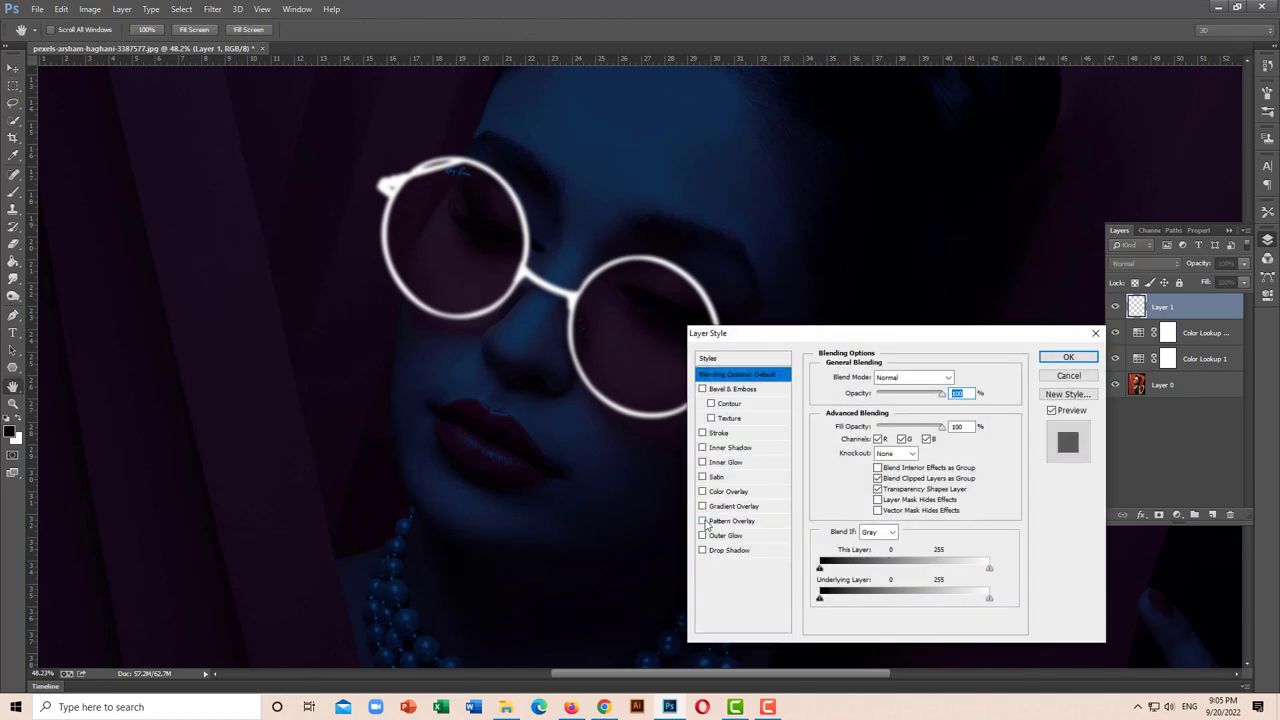
pyautogui.click(719, 536)
pyautogui.click(852, 425)
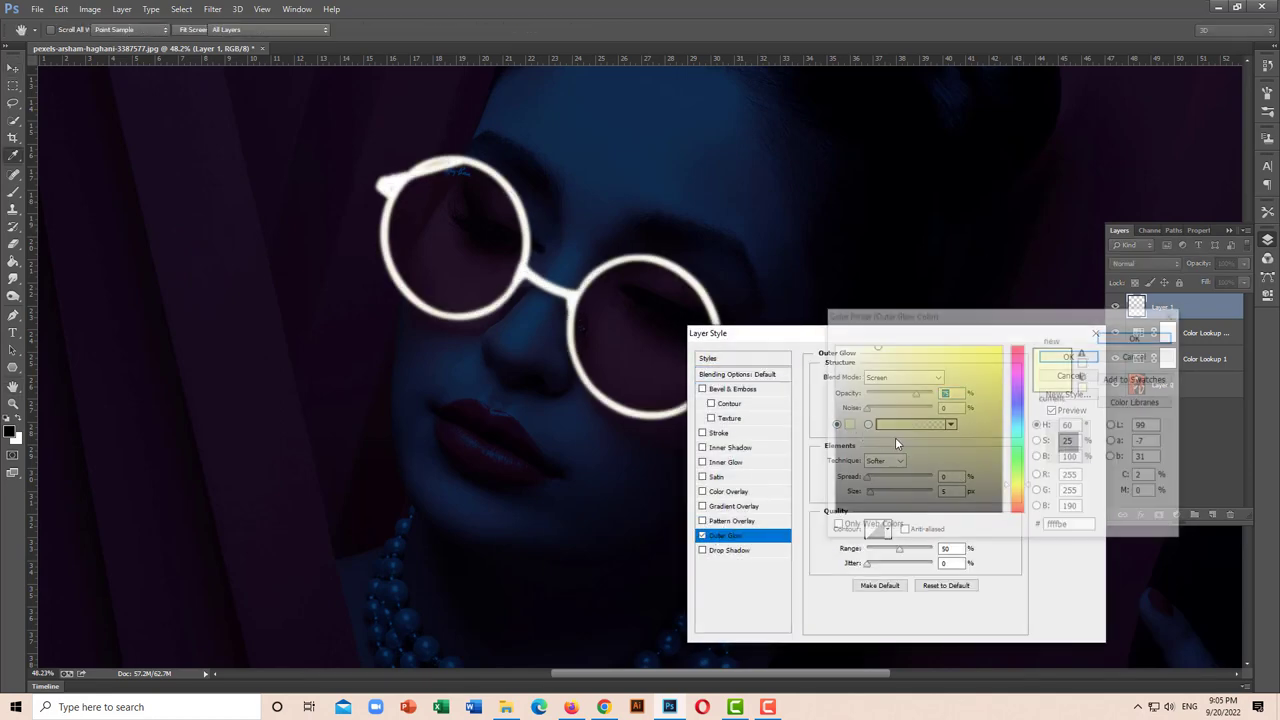
pyautogui.click(1015, 421)
pyautogui.doubleClick(1070, 526)
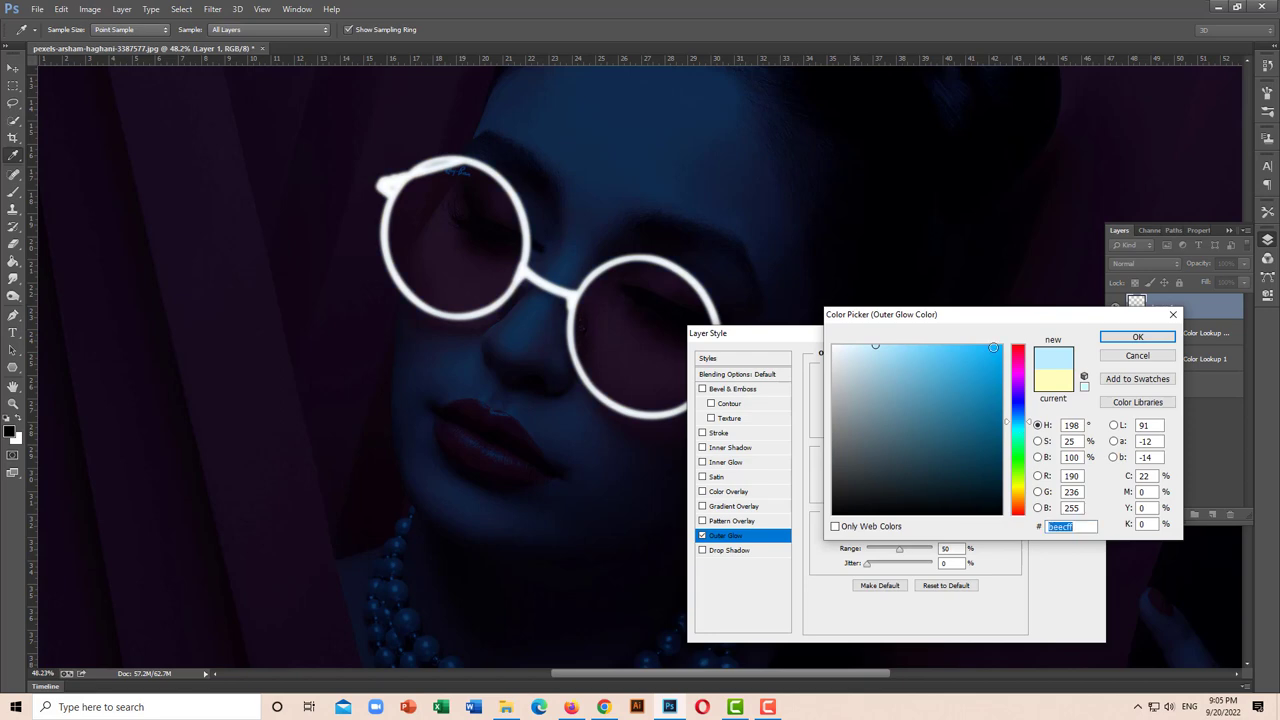
pyautogui.write('00aaff')
pyautogui.click(1110, 337)
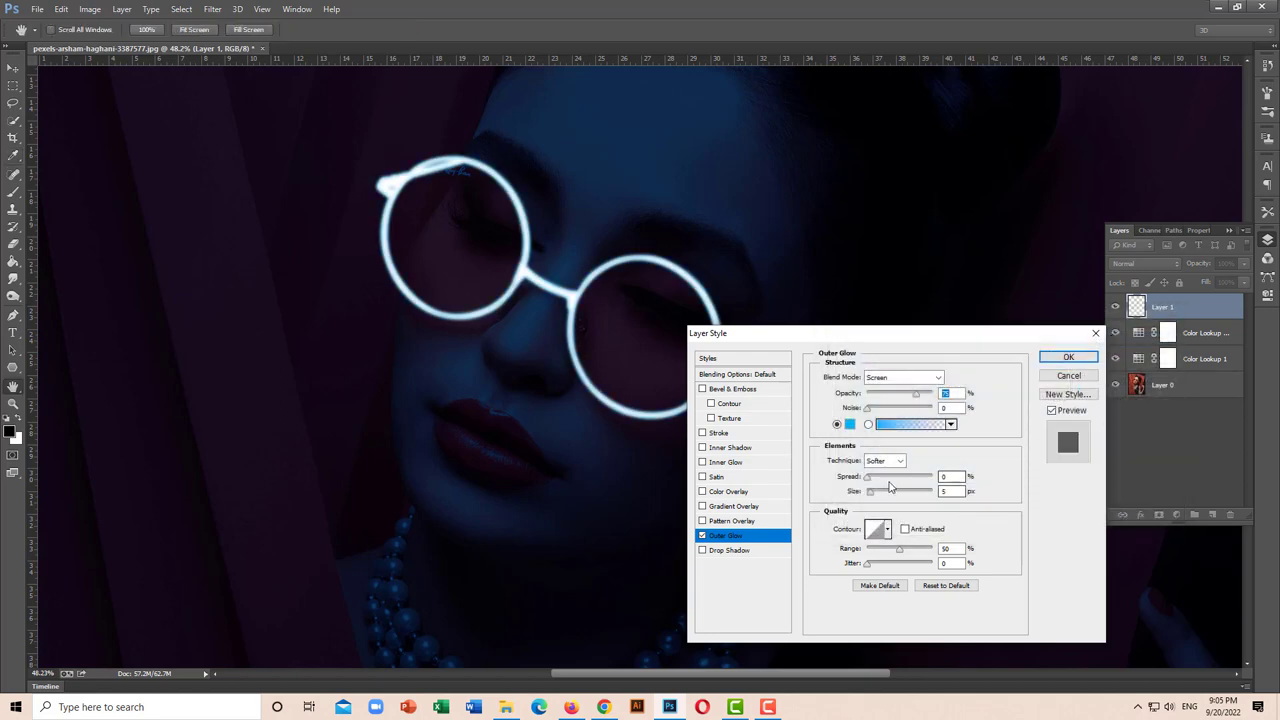
# Set the Outer Glow size to about 51 px and opacity to 42%, and apply it.
pyautogui.click(877, 494)
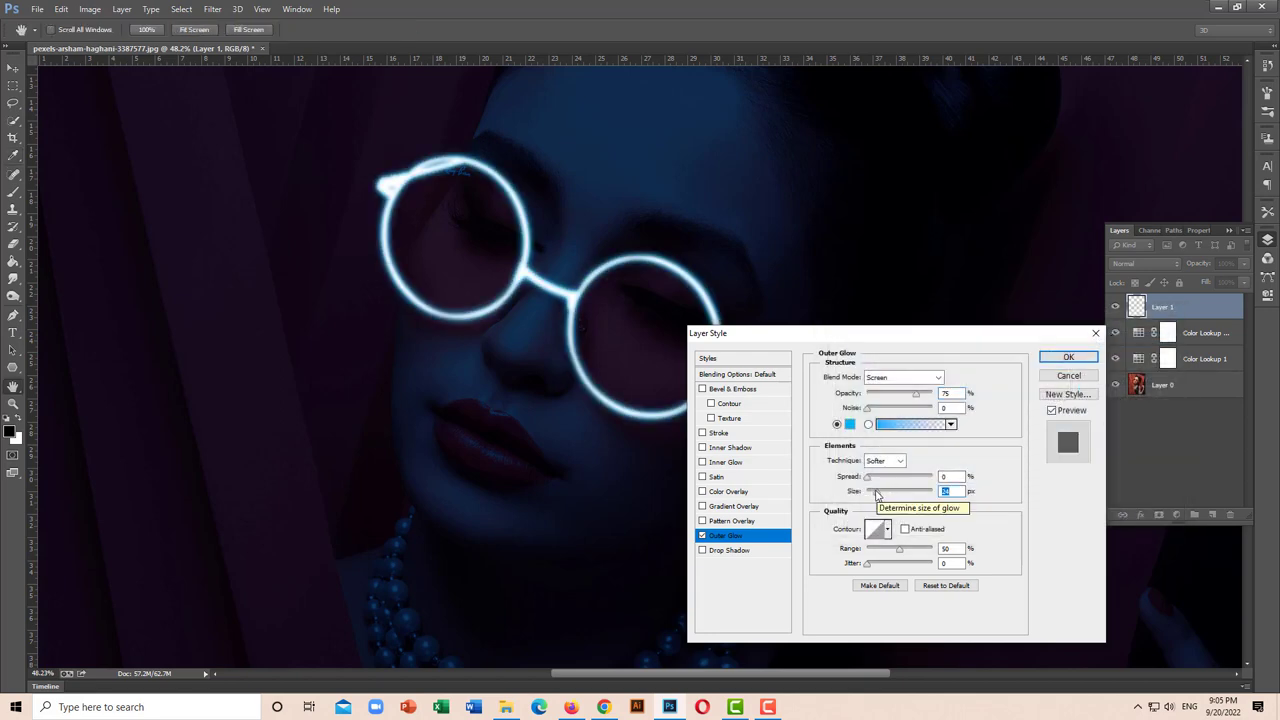
pyautogui.moveTo(875, 494); pyautogui.dragTo(885, 495)
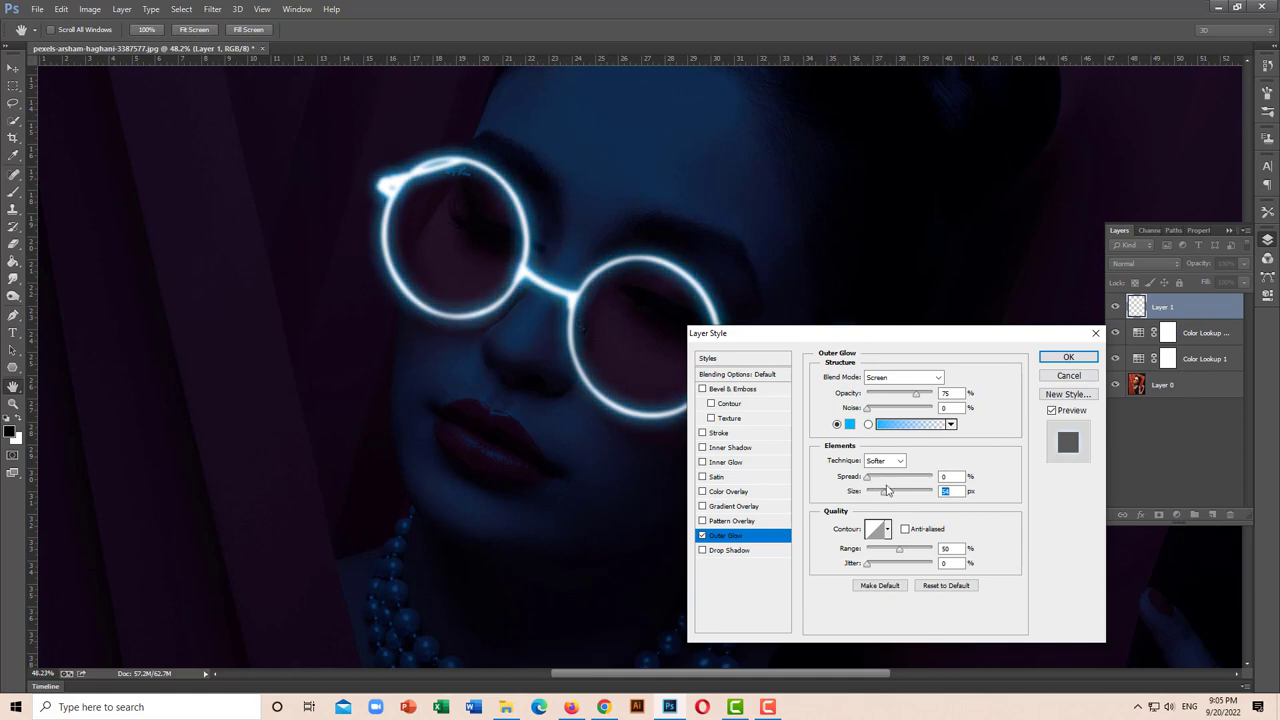
pyautogui.moveTo(911, 397); pyautogui.dragTo(904, 396)
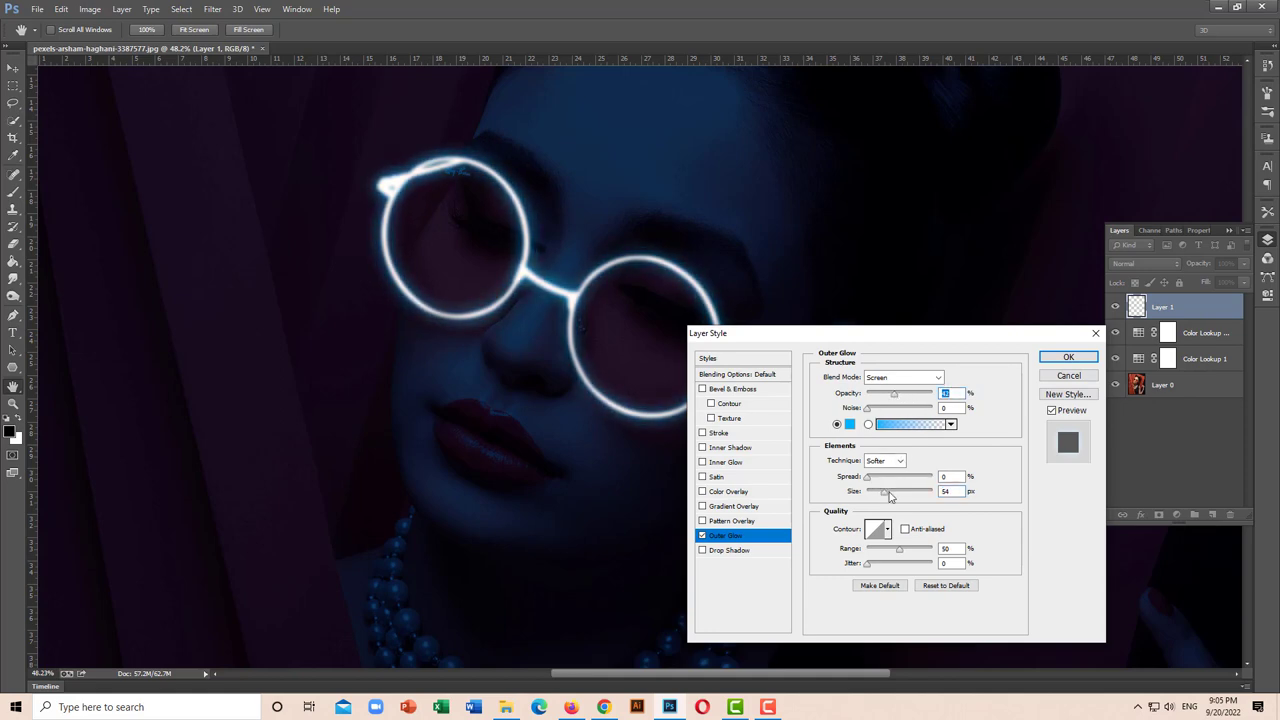
pyautogui.click(889, 495)
pyautogui.moveTo(883, 494); pyautogui.dragTo(879, 494)
pyautogui.click(1068, 357)
# Duplicate the glasses layer and give Layer 1 copy a wider, lower-opacity outer glow.
pyautogui.hotkey('ctrl', 'j')
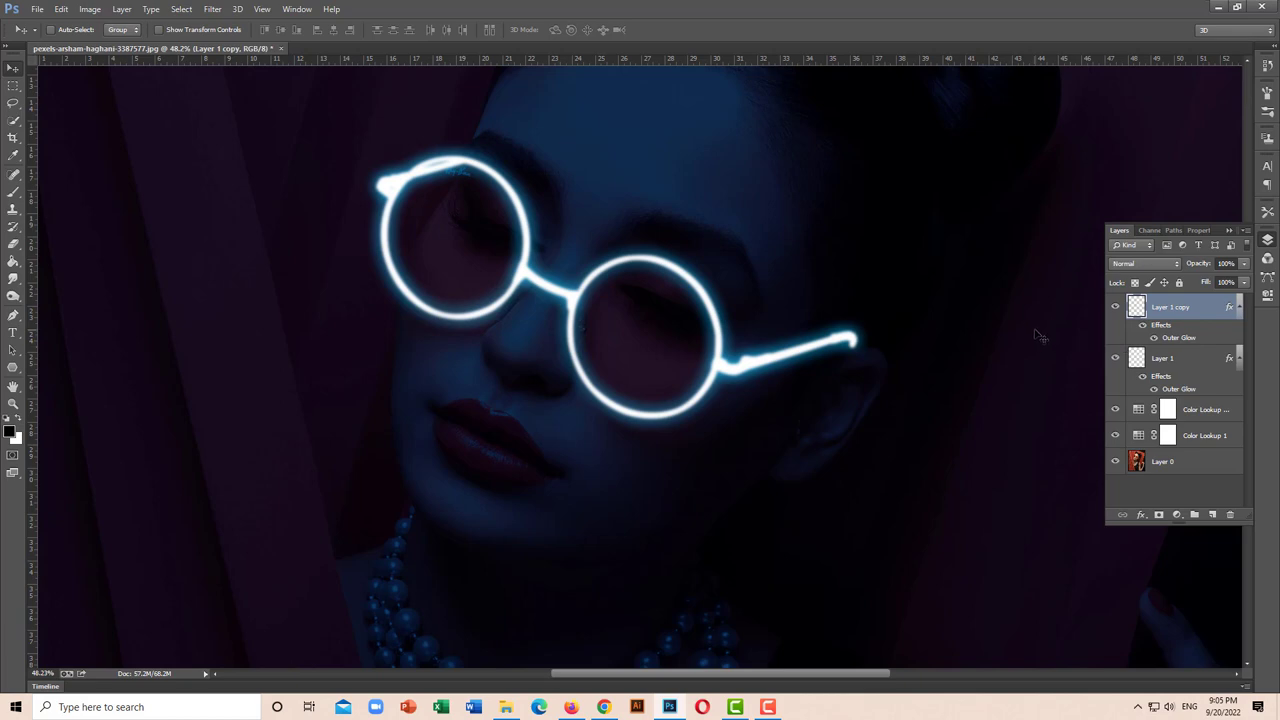
pyautogui.doubleClick(1172, 339)
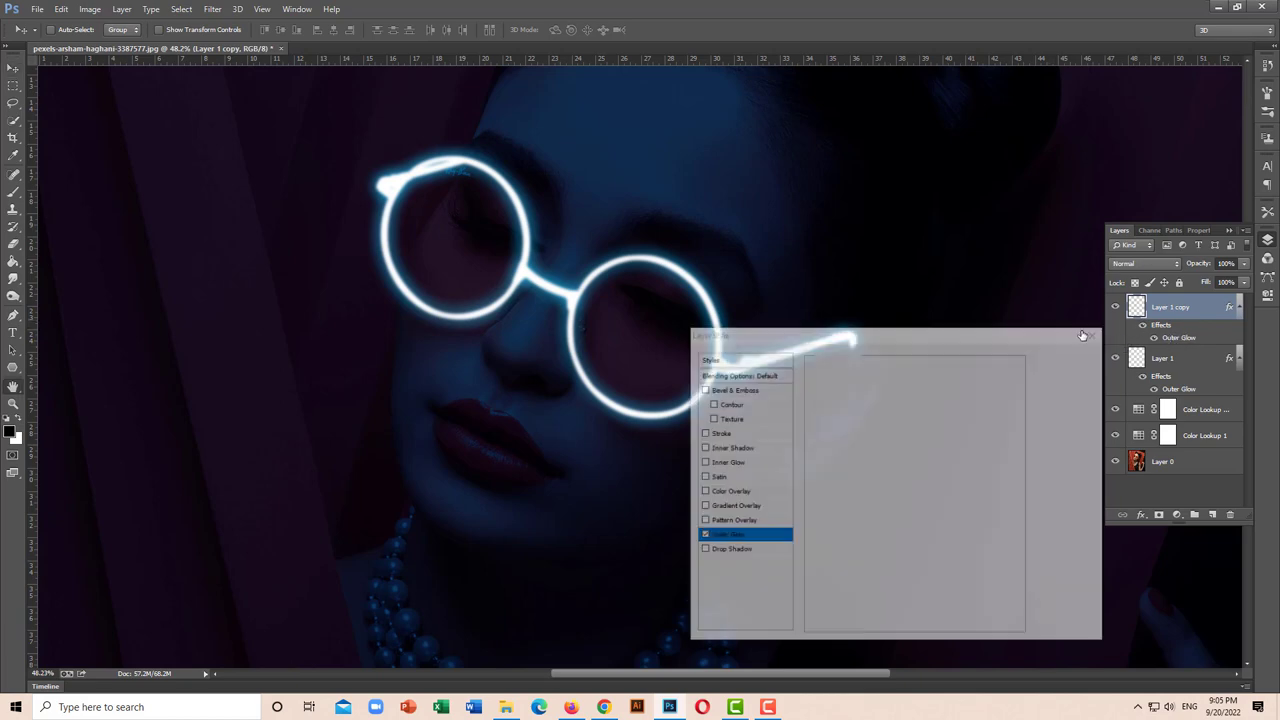
pyautogui.moveTo(888, 323); pyautogui.dragTo(1051, 217)
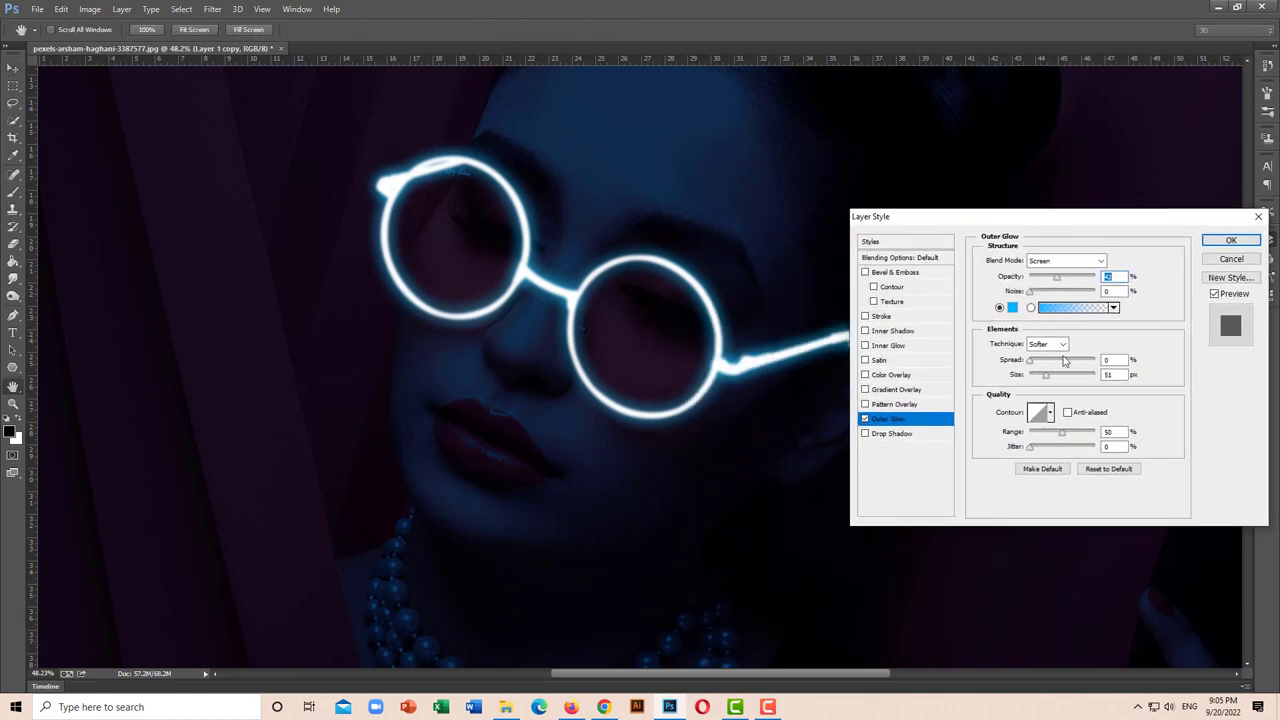
pyautogui.moveTo(1048, 379); pyautogui.dragTo(1056, 380)
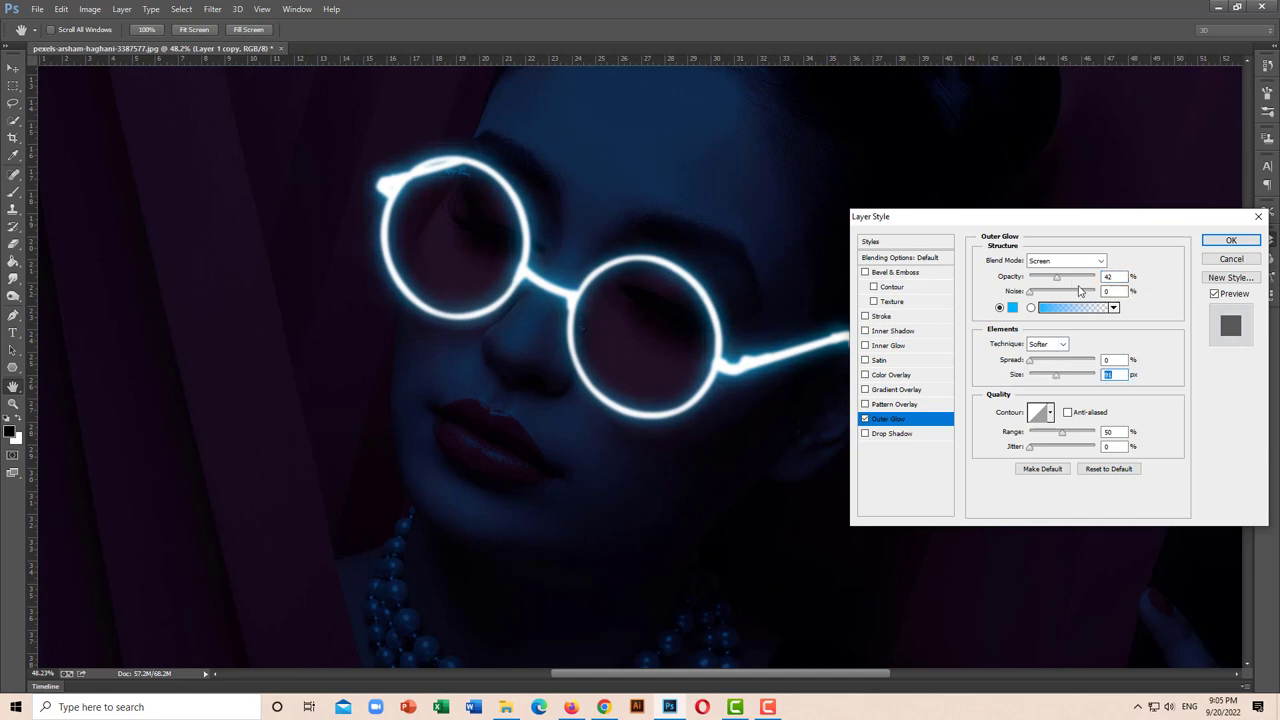
pyautogui.moveTo(1057, 278); pyautogui.dragTo(1049, 282)
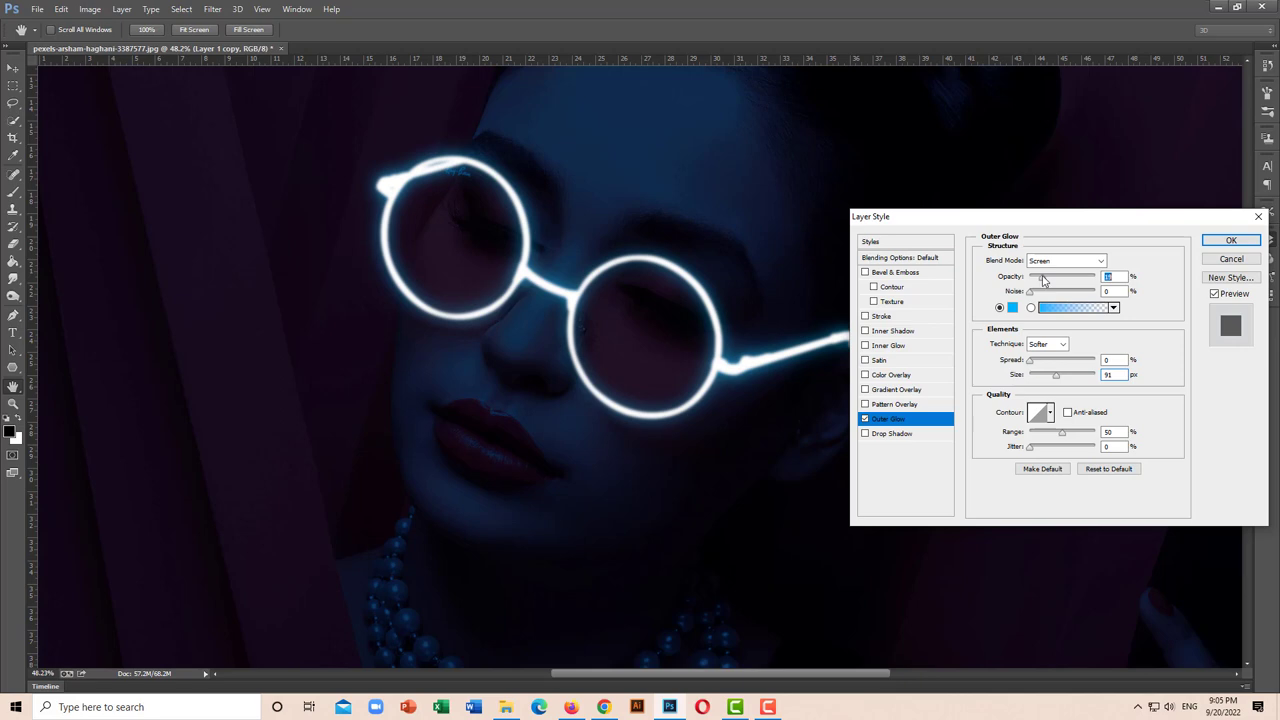
pyautogui.moveTo(1056, 380); pyautogui.dragTo(1059, 380)
pyautogui.click(1228, 242)
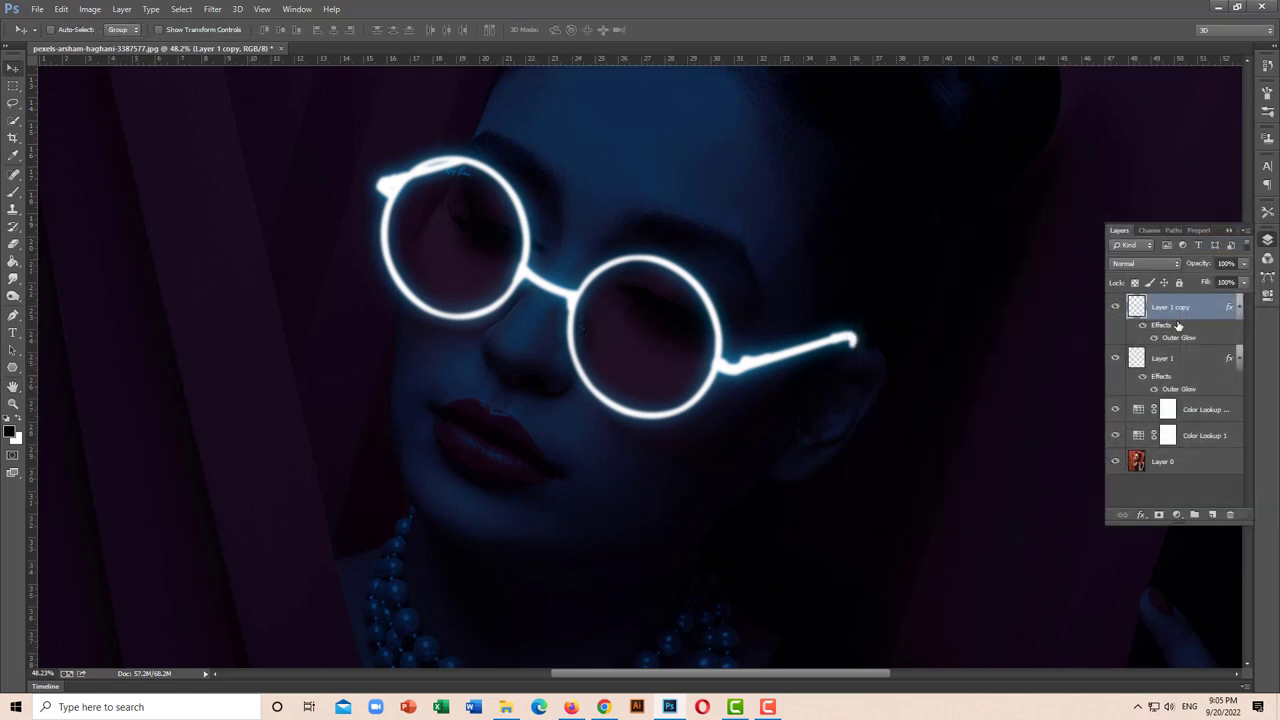
# Duplicate again and give Layer 1 copy 2 a larger, more opaque outer glow.
pyautogui.hotkey('ctrl', 'j')
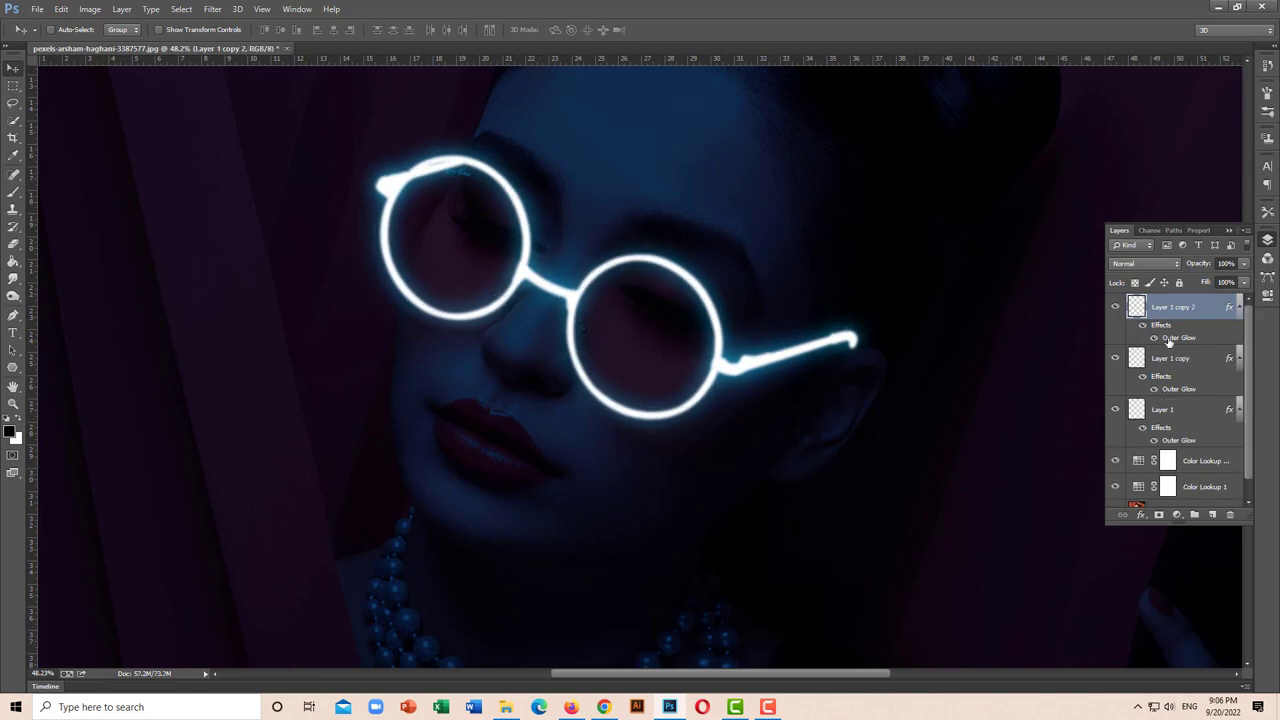
pyautogui.doubleClick(1168, 341)
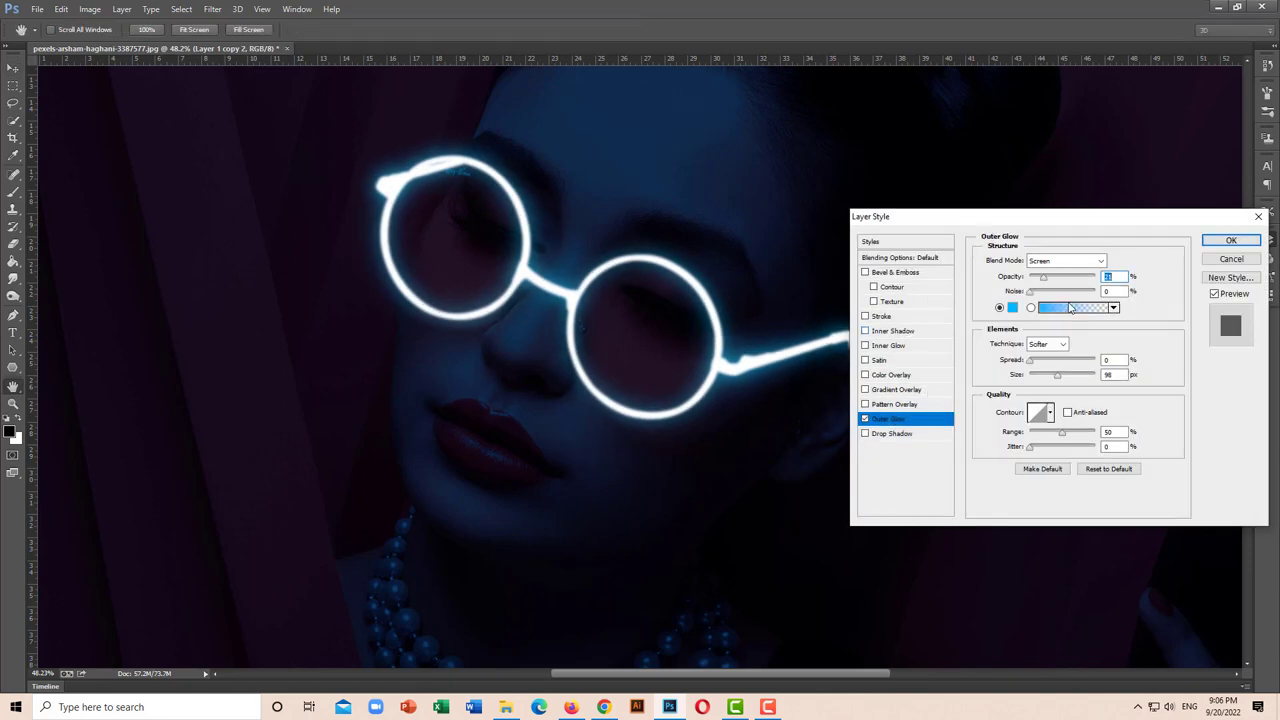
pyautogui.moveTo(1057, 378); pyautogui.dragTo(1063, 380)
pyautogui.moveTo(1043, 279); pyautogui.dragTo(1063, 284)
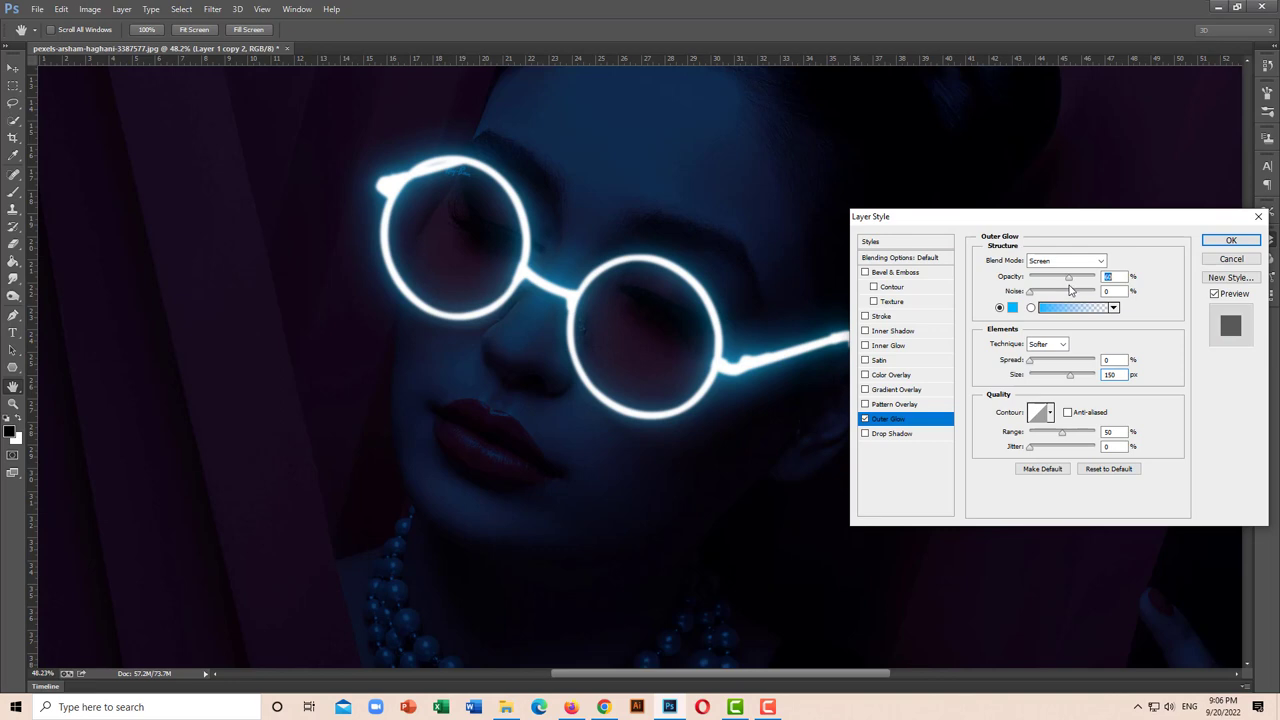
pyautogui.click(1215, 242)
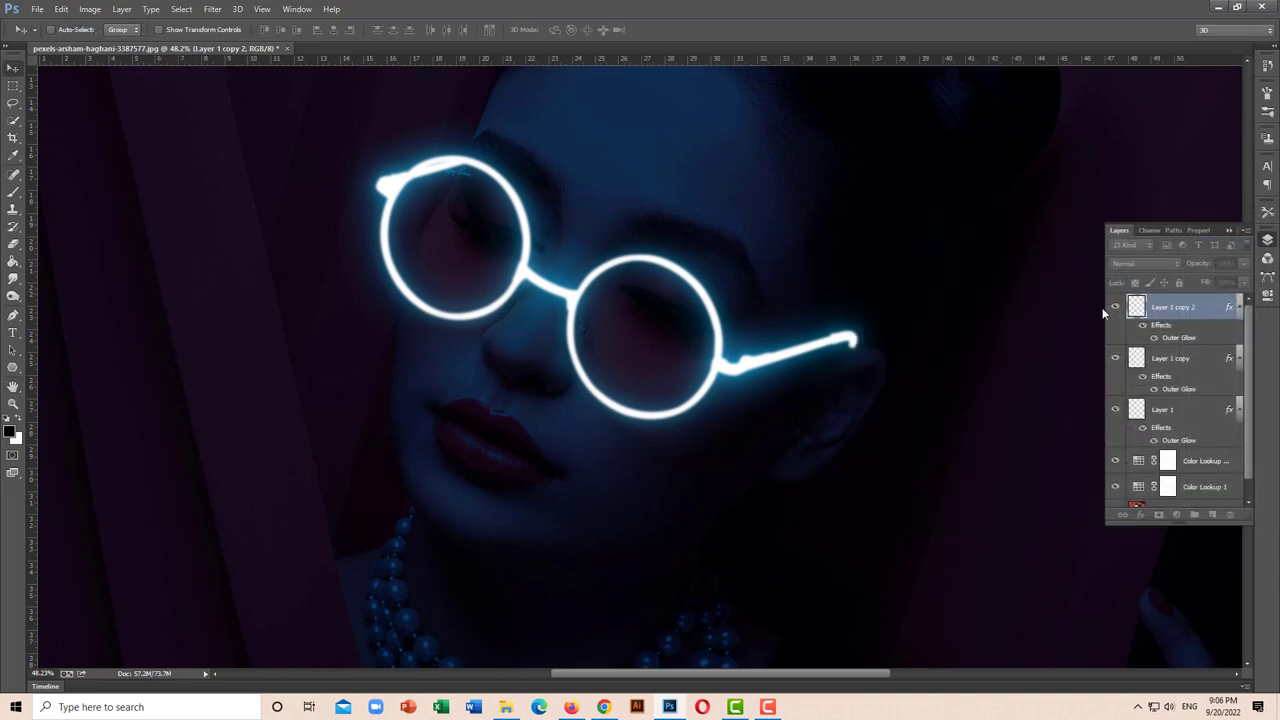
# Create Layer 1 copy 3 with a much wider outer glow at about 19% opacity.
pyautogui.hotkey('ctrl', 'j')
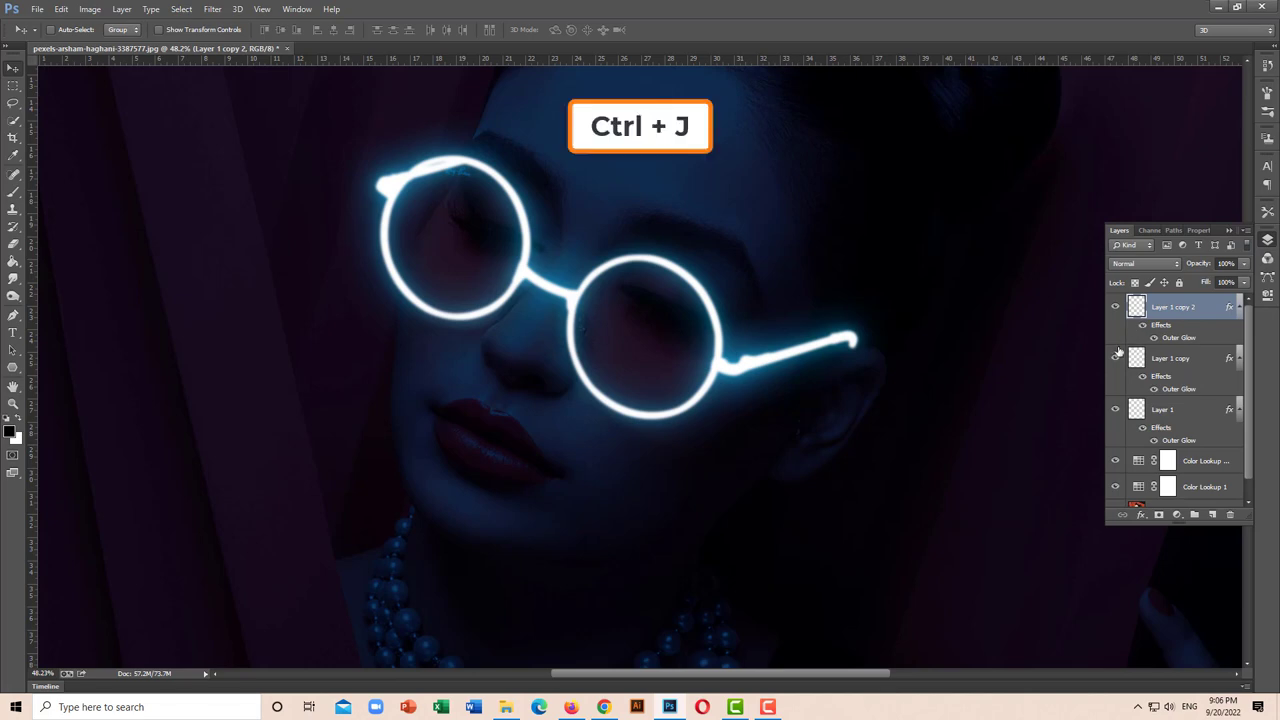
pyautogui.hotkey('ctrl', 'j')
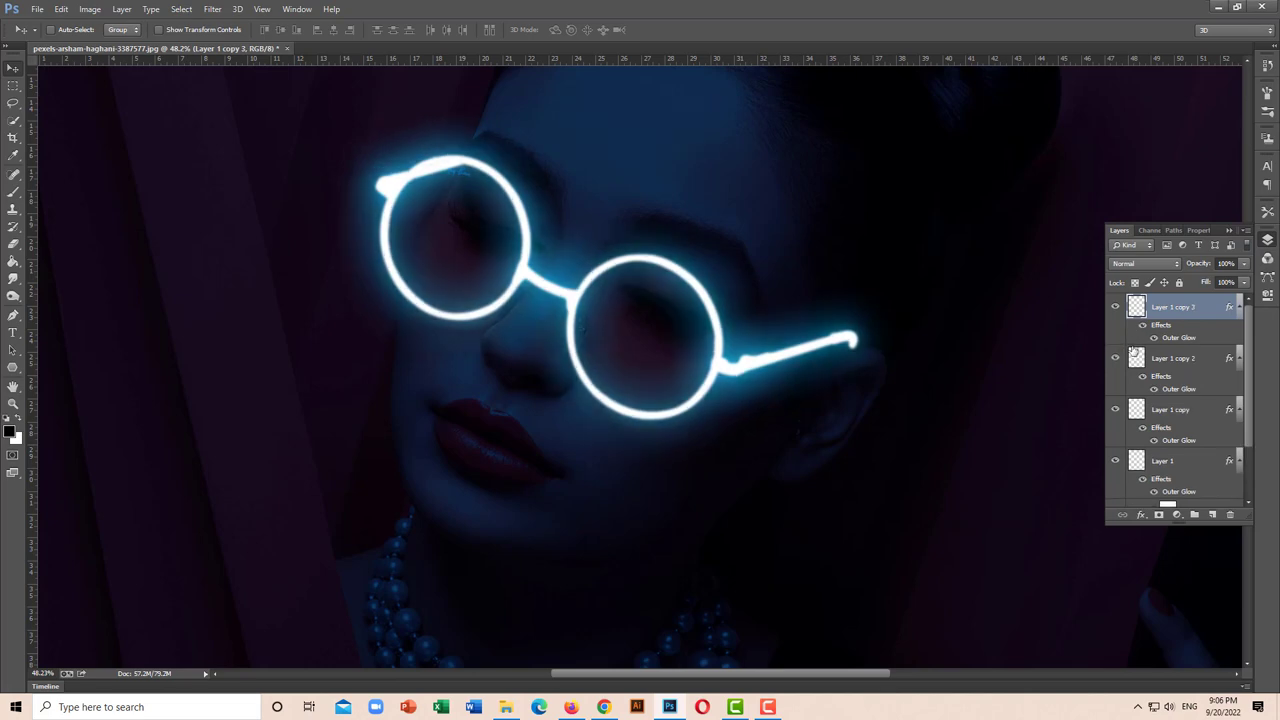
pyautogui.doubleClick(1180, 338)
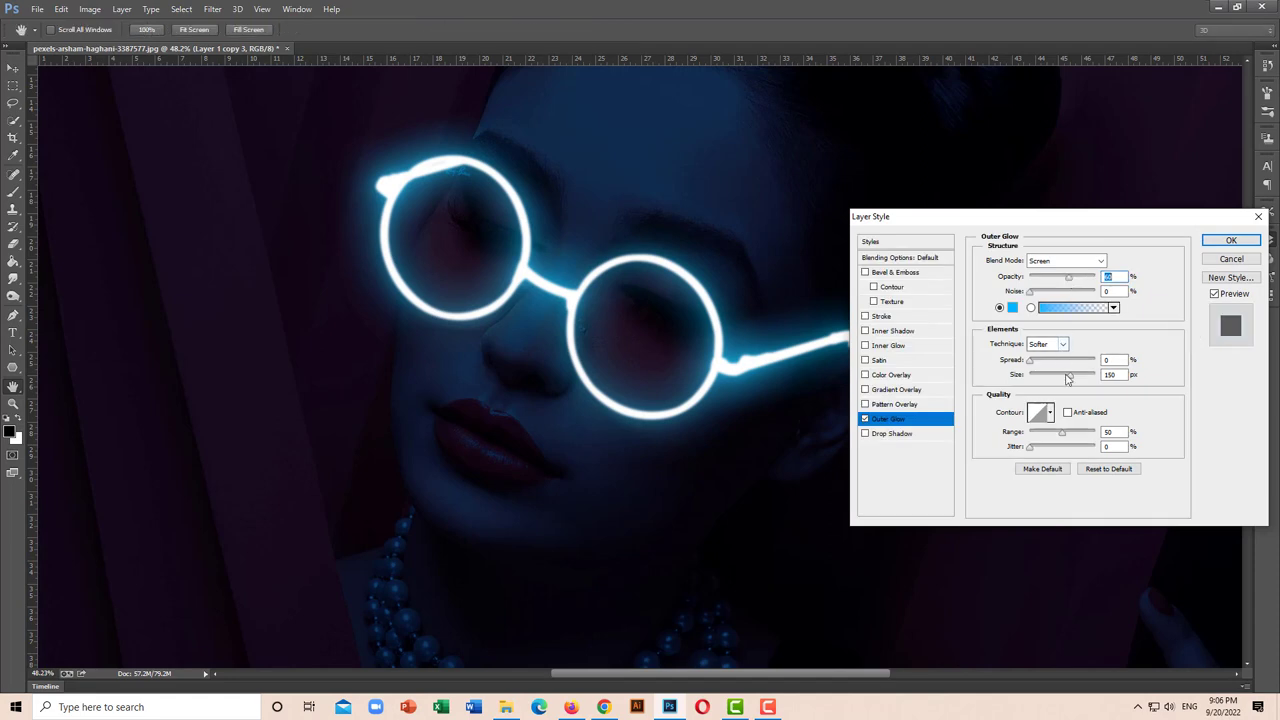
pyautogui.moveTo(1067, 378); pyautogui.dragTo(1086, 376)
pyautogui.moveTo(1071, 280); pyautogui.dragTo(1050, 279)
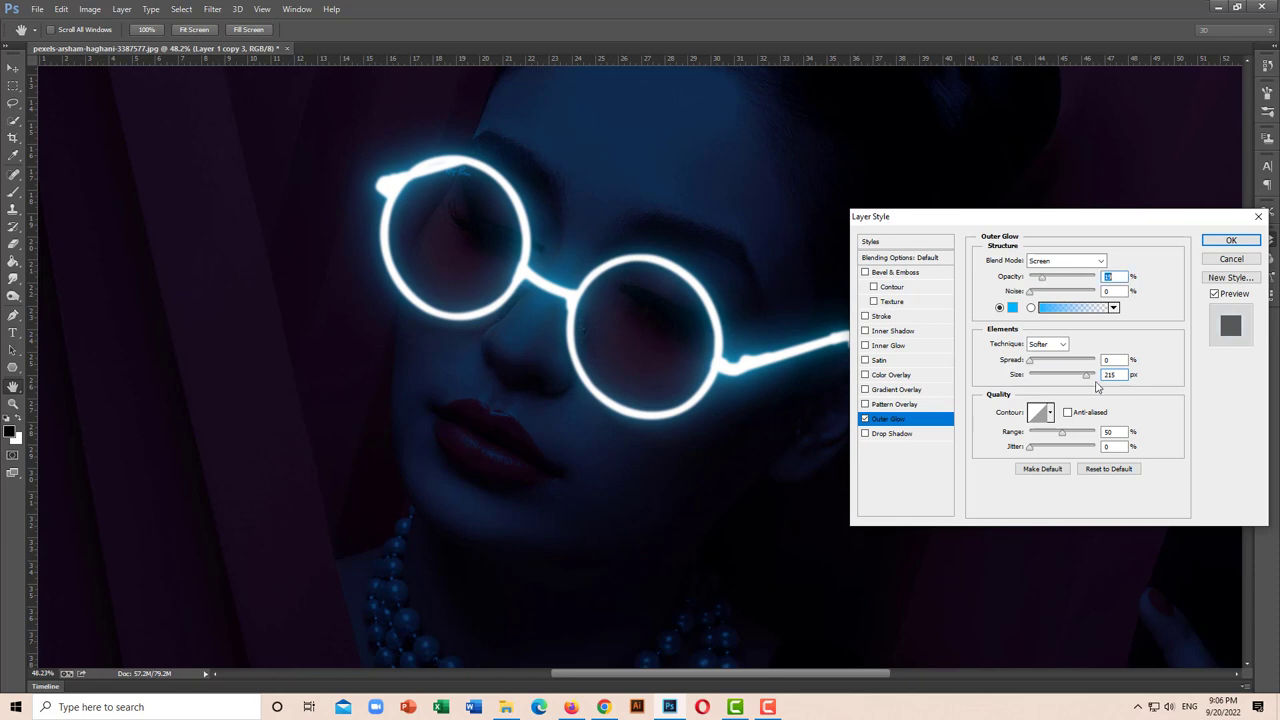
pyautogui.moveTo(1088, 378); pyautogui.dragTo(1063, 375)
pyautogui.click(1231, 241)
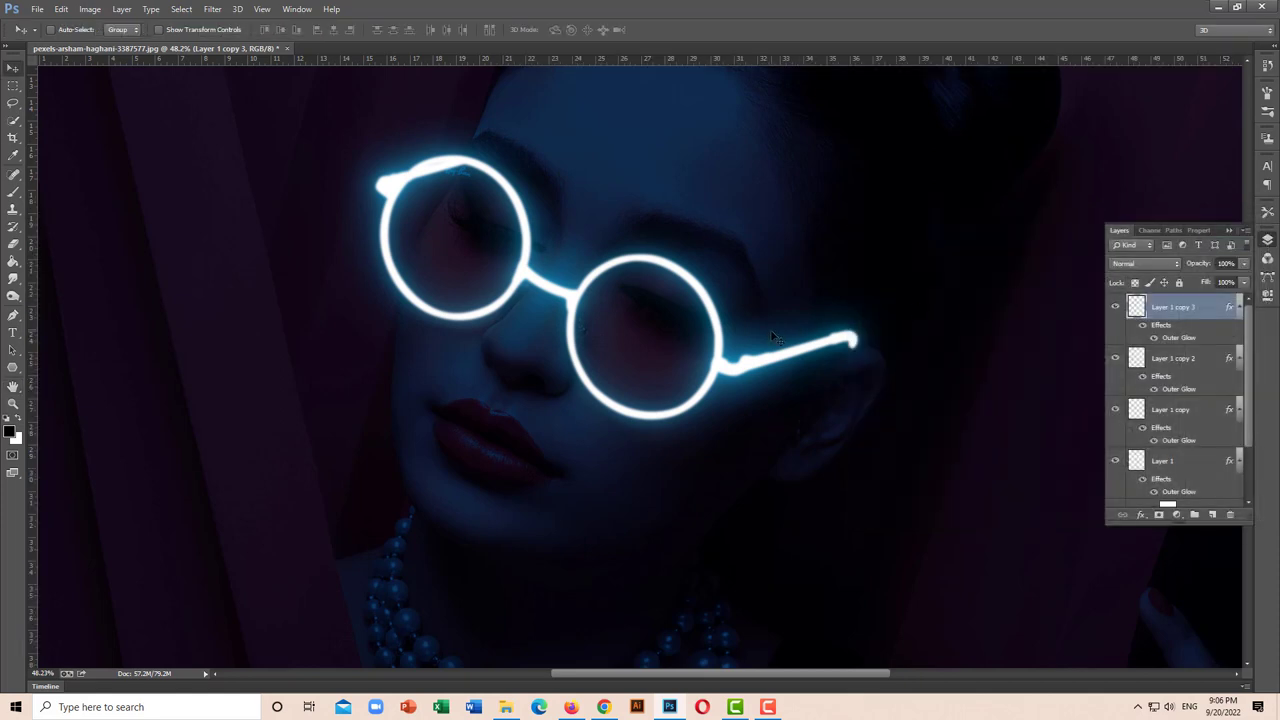
# Add a new Layer 2 and paint both lenses with blue sampled from the glow.
pyautogui.click(1212, 515)
pyautogui.click(13, 191)
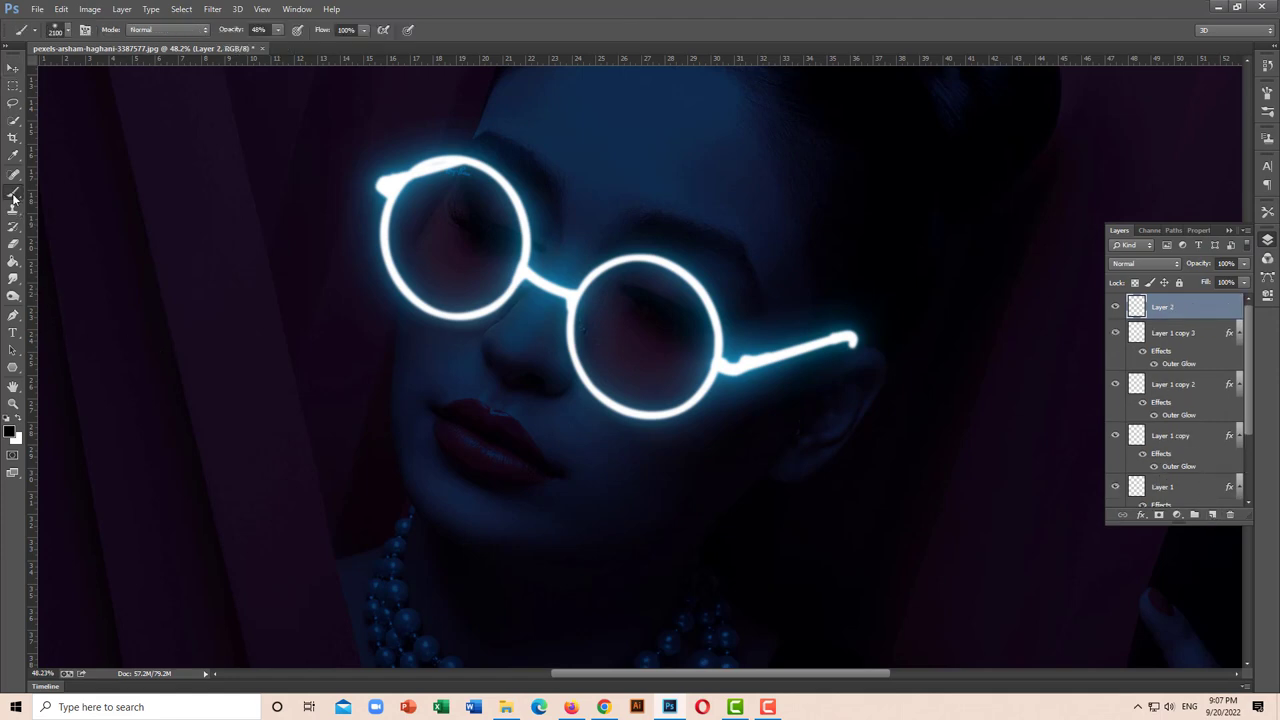
pyautogui.press('alt')
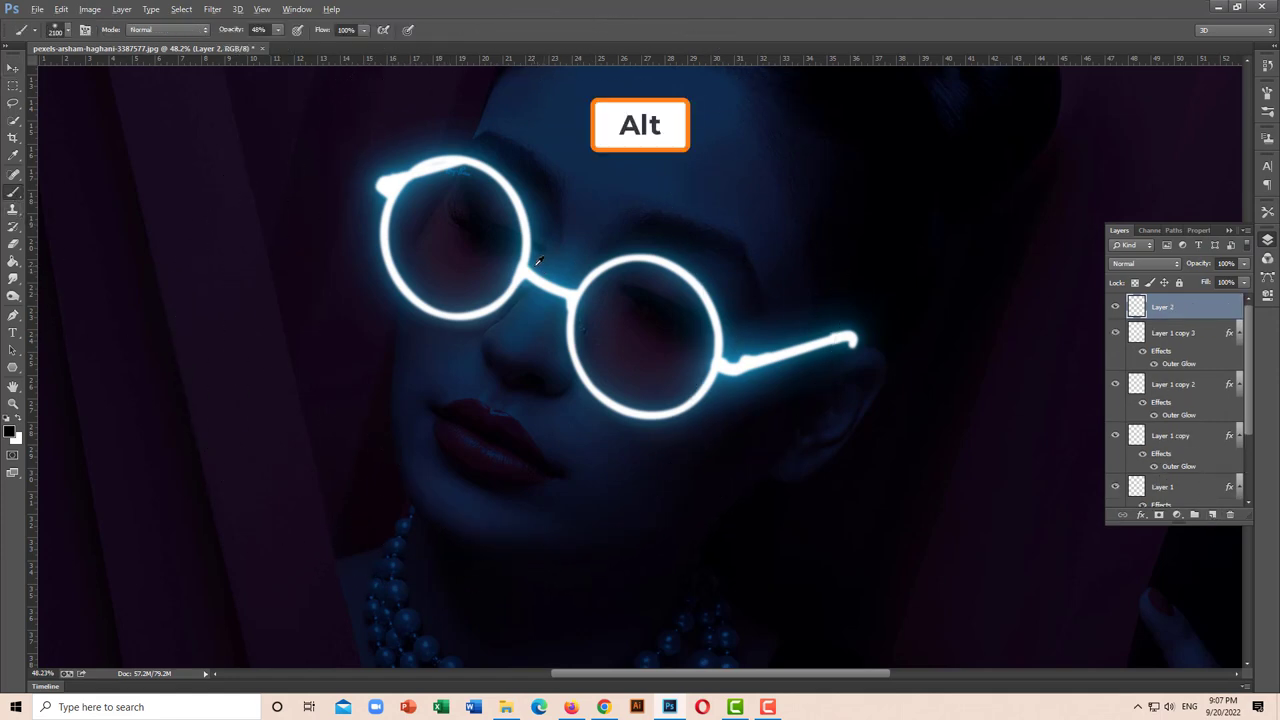
pyautogui.keyDown('alt'); pyautogui.click(538, 260); pyautogui.keyUp('alt')
pyautogui.press('[')
pyautogui.press('[')
pyautogui.press('[')
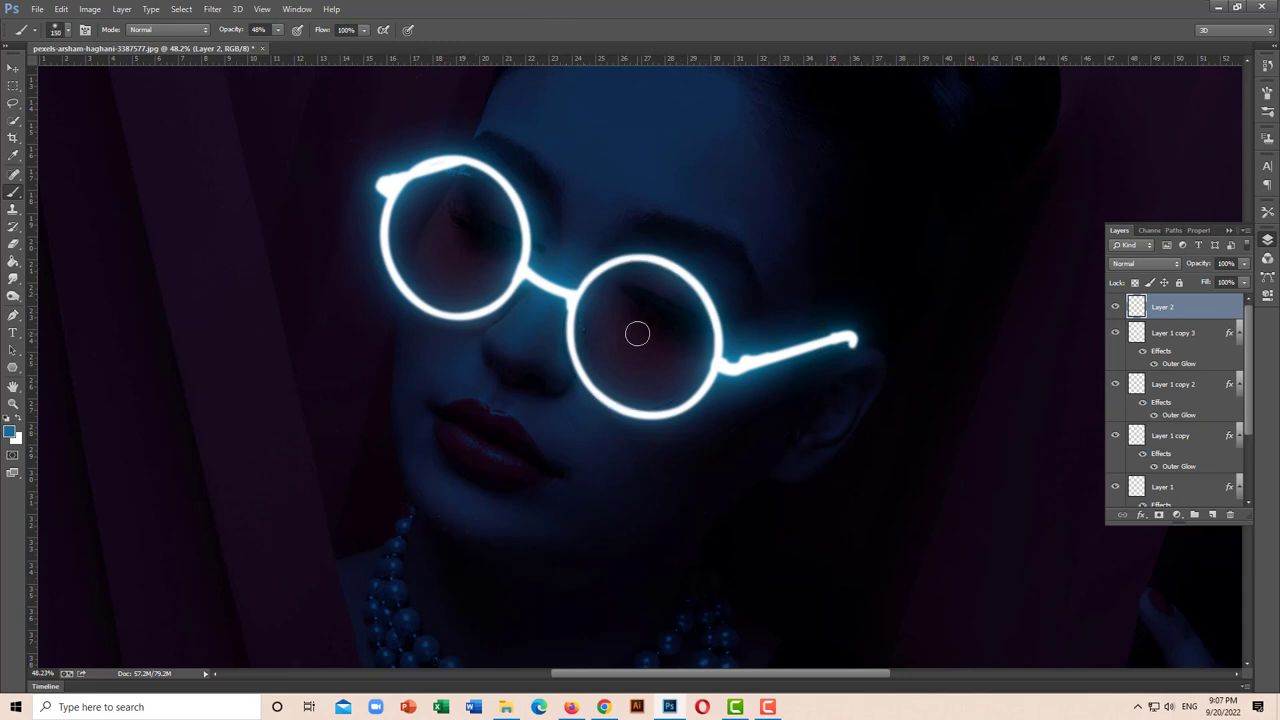
pyautogui.press(']')
pyautogui.press(']')
pyautogui.press(']')
pyautogui.press(']')
pyautogui.press(']')
pyautogui.press(']')
pyautogui.press(']')
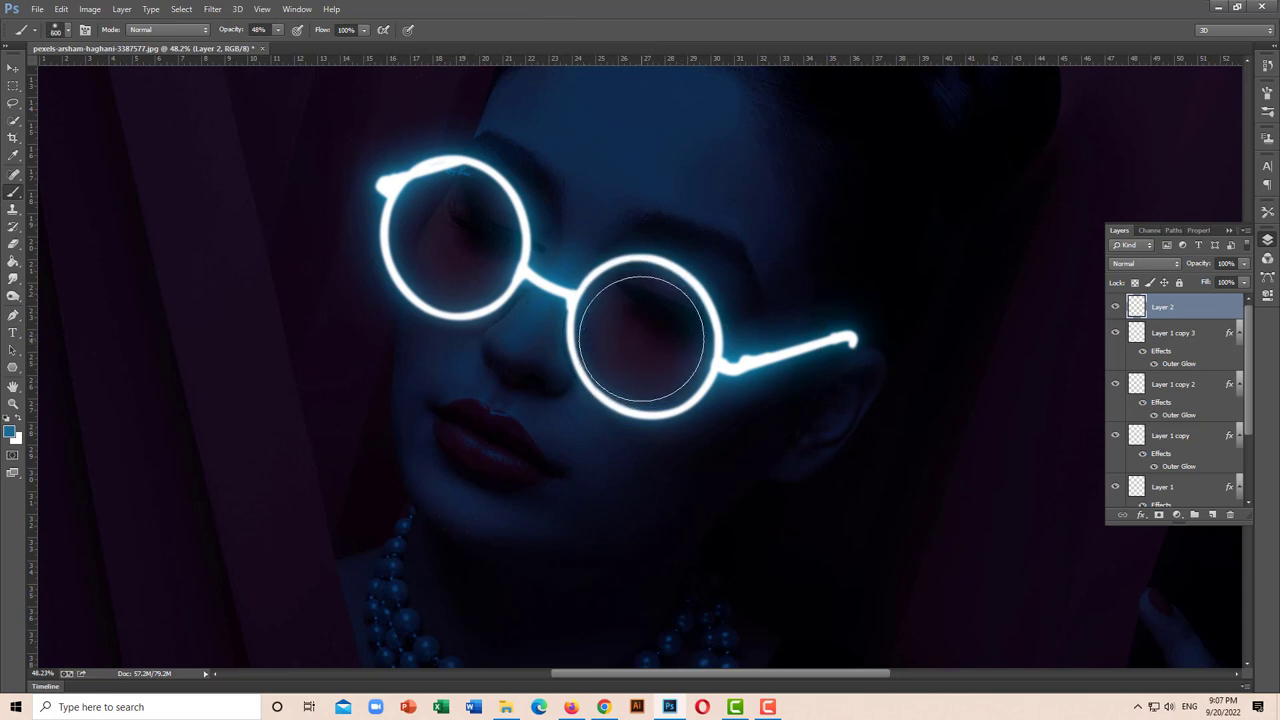
pyautogui.click(641, 338)
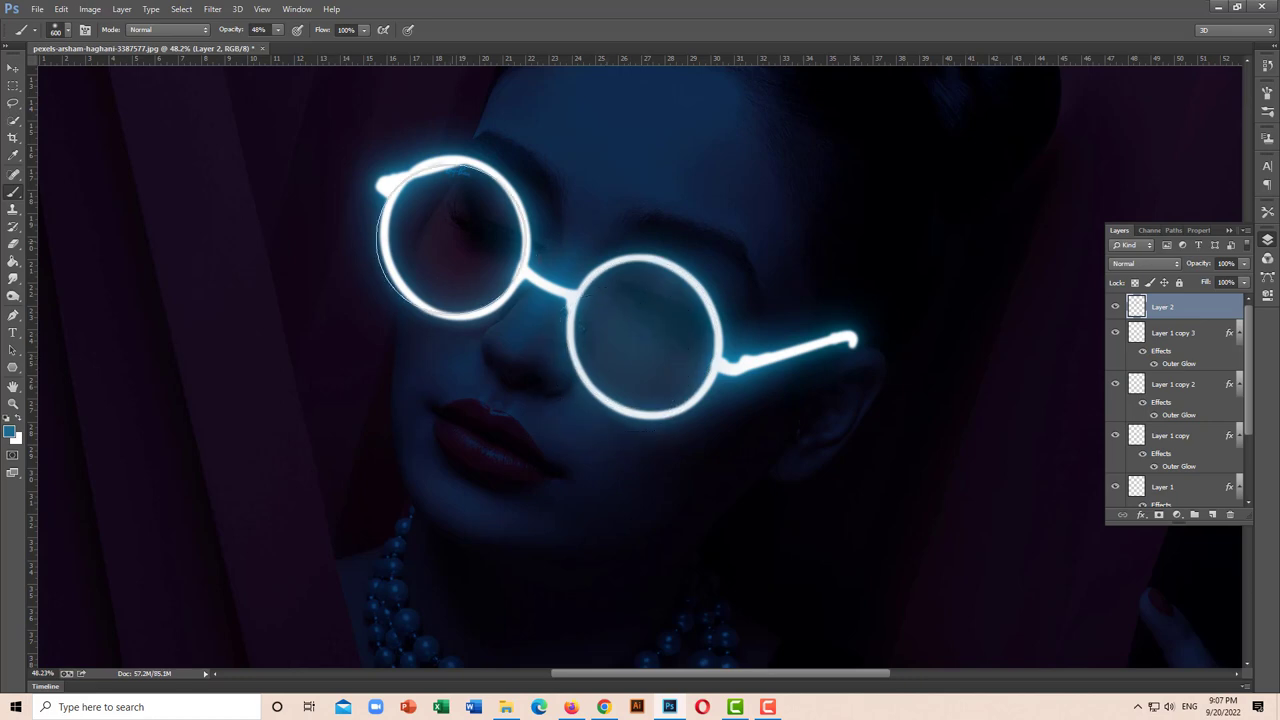
pyautogui.click(460, 240)
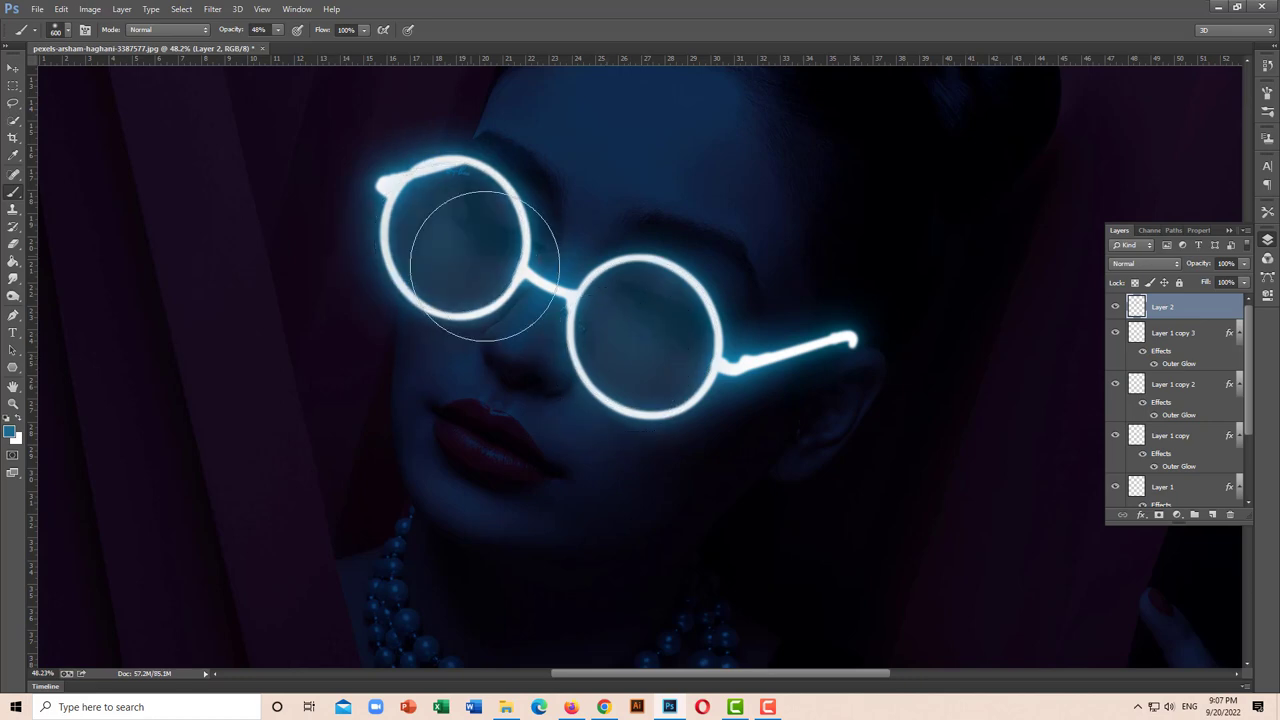
# Set Layer 2's blend mode to Soft Light and make the brush slightly smaller.
pyautogui.click(1120, 264)
pyautogui.click(1135, 450)
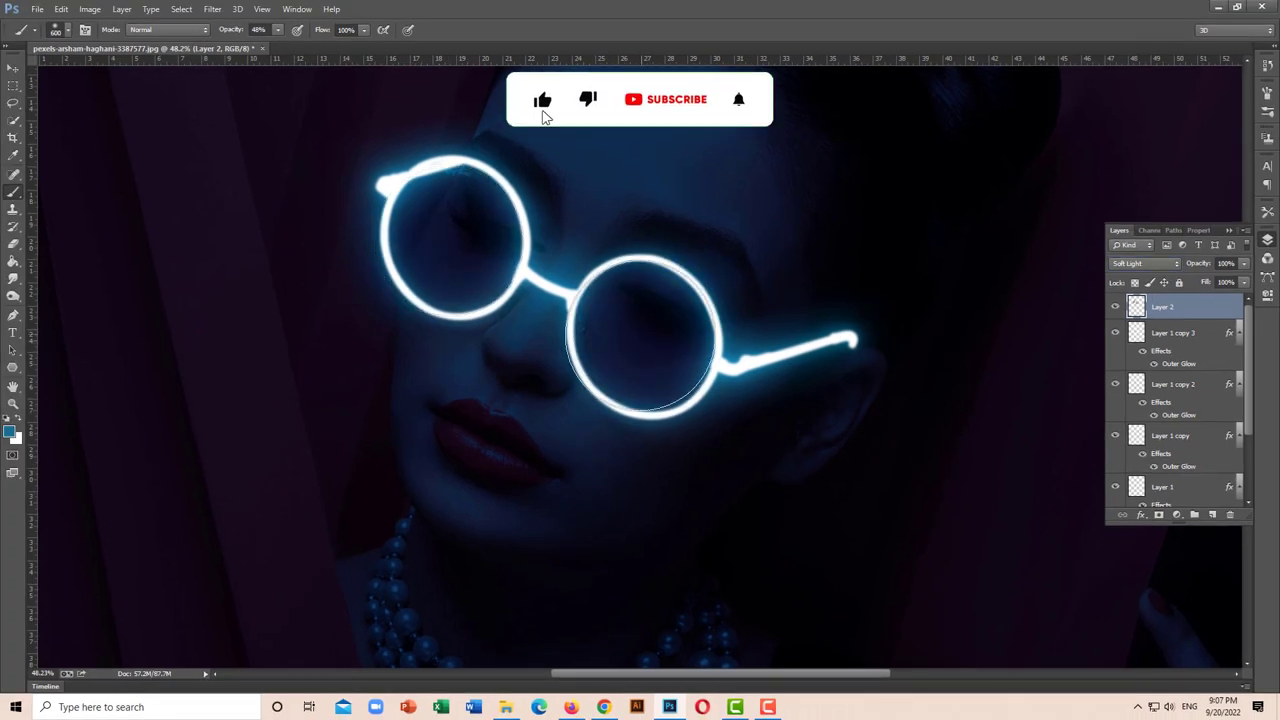
pyautogui.press('[')
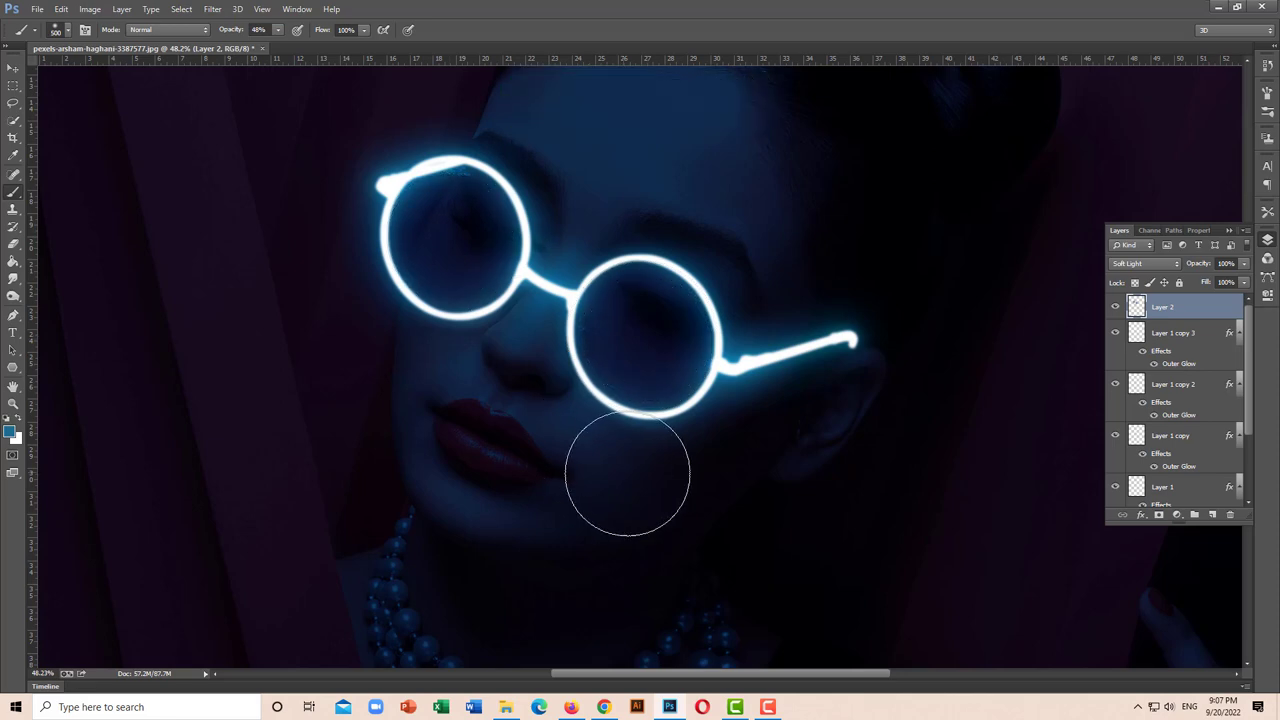
pyautogui.keyDown('alt'); pyautogui.scroll(-2, 633, 467); pyautogui.keyUp('alt')
pyautogui.keyDown('alt'); pyautogui.scroll(-2, 633, 467); pyautogui.keyUp('alt')
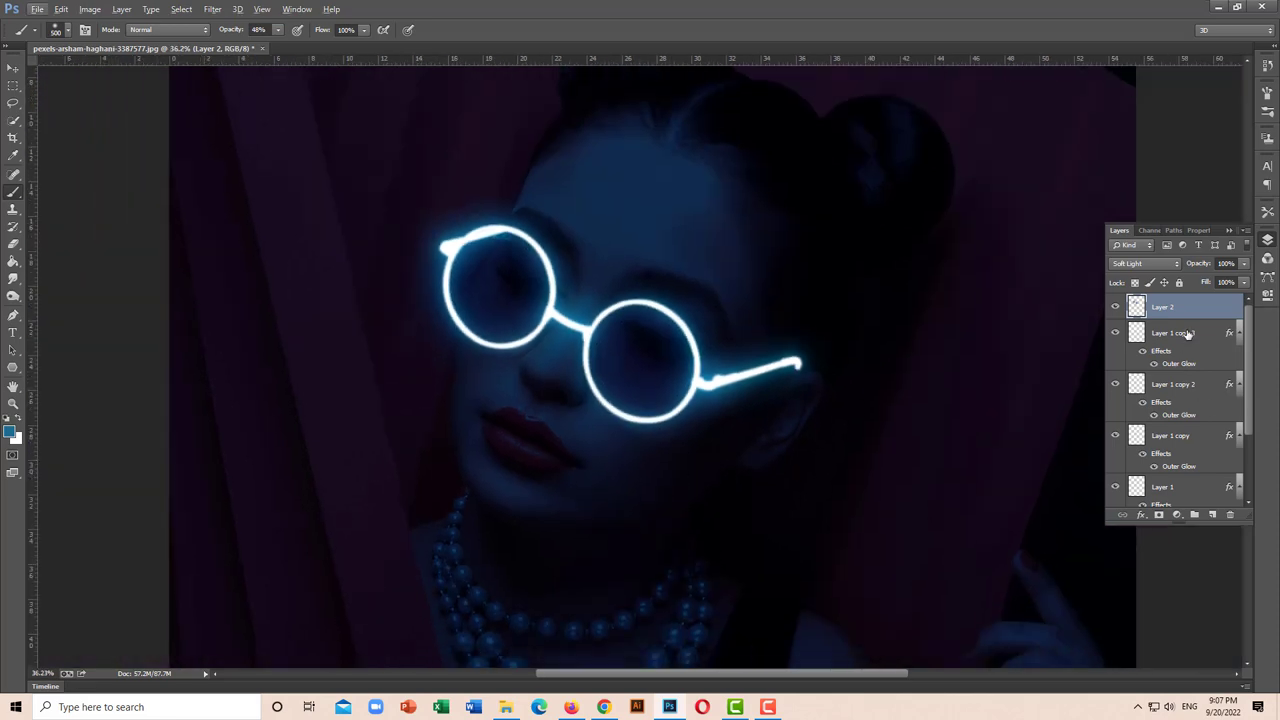
# Collapse the Layer 1 effects lists, select the Color Lookup mask, and set brush opacity to 26%.
pyautogui.click(1237, 334)
pyautogui.click(1239, 359)
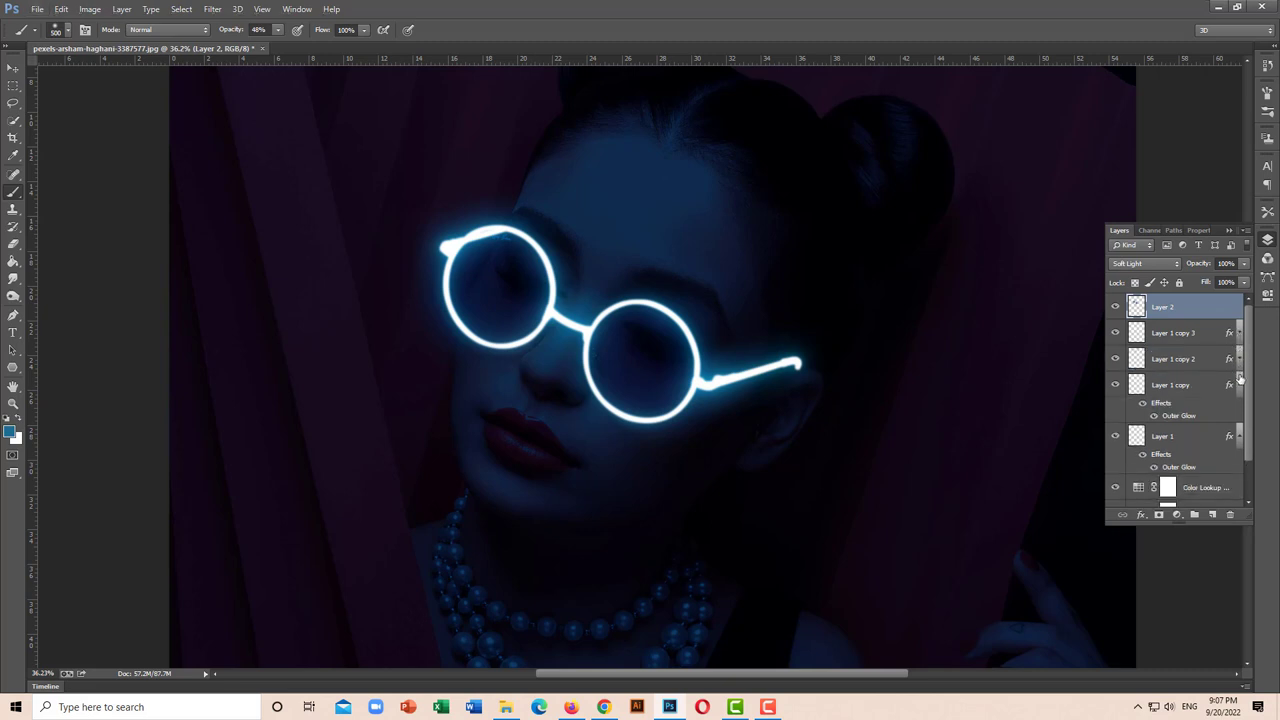
pyautogui.click(1239, 385)
pyautogui.click(1239, 411)
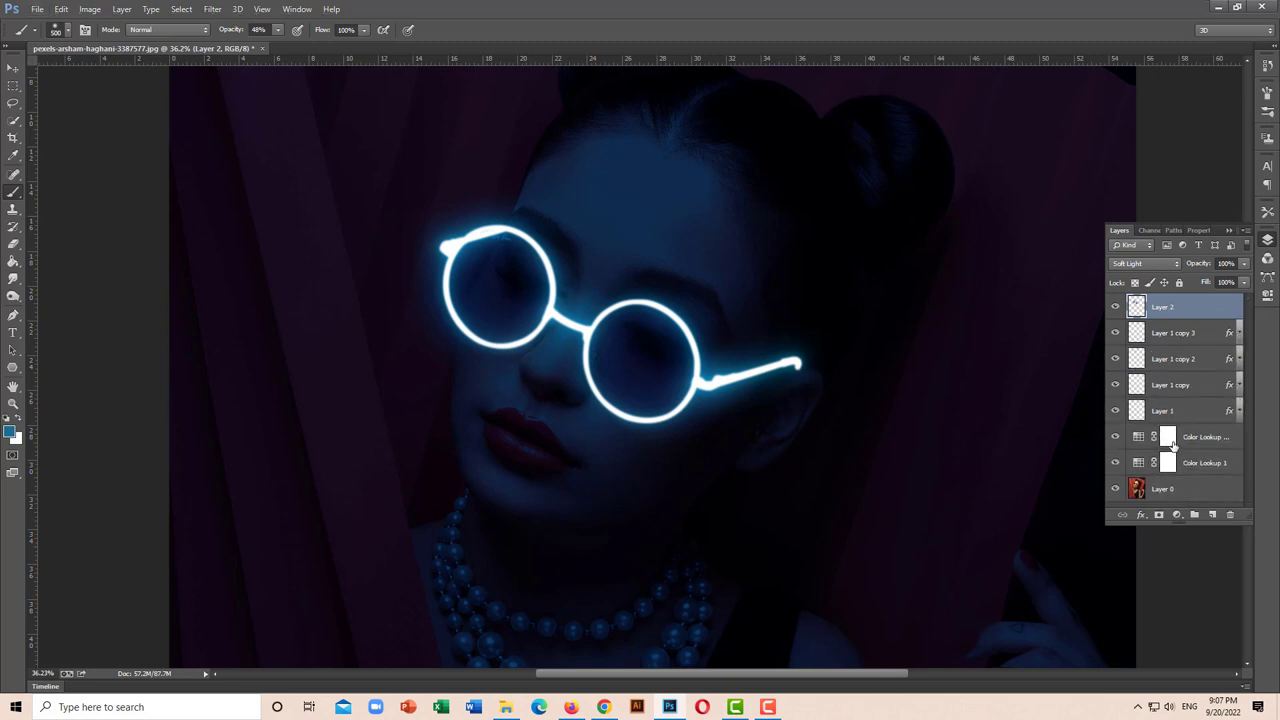
pyautogui.click(1170, 442)
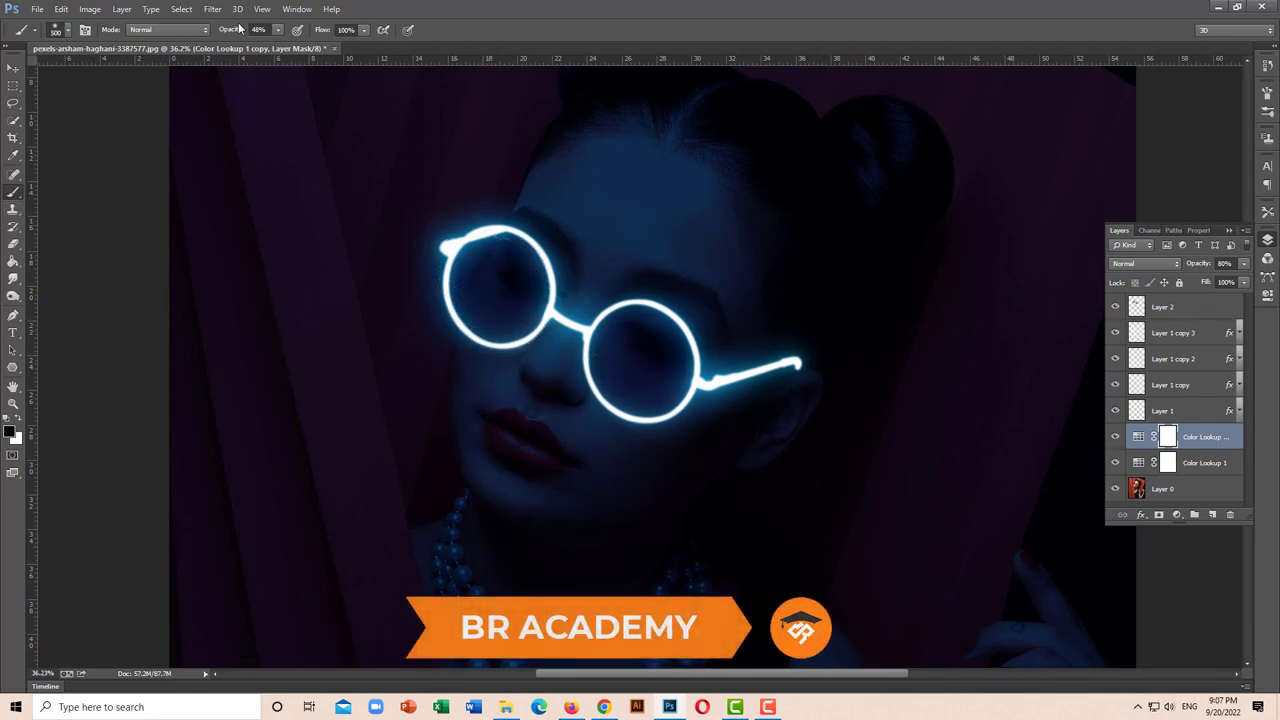
pyautogui.moveTo(232, 29); pyautogui.dragTo(211, 31)
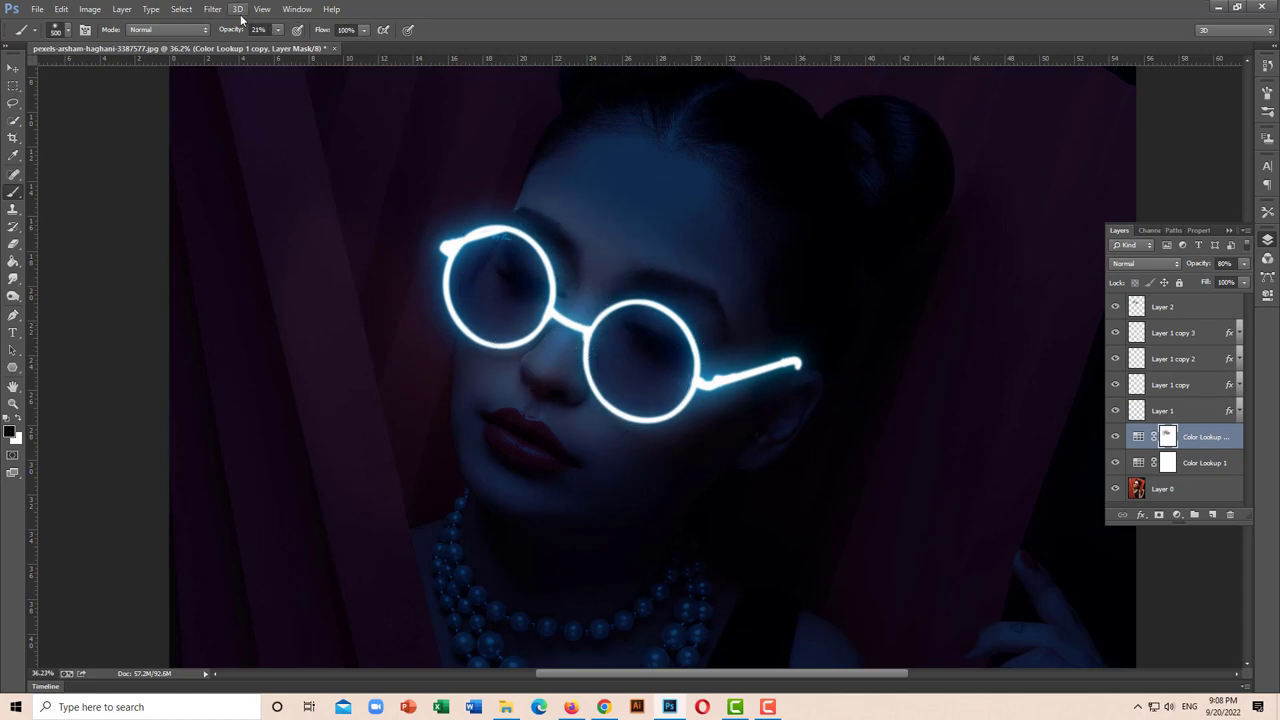
pyautogui.moveTo(234, 32); pyautogui.dragTo(242, 34)
# With a 90 px brush, brighten below the left lens near the nose on Color Lookup 1, then select Layer 2.
pyautogui.scroll(1, 492, 320)
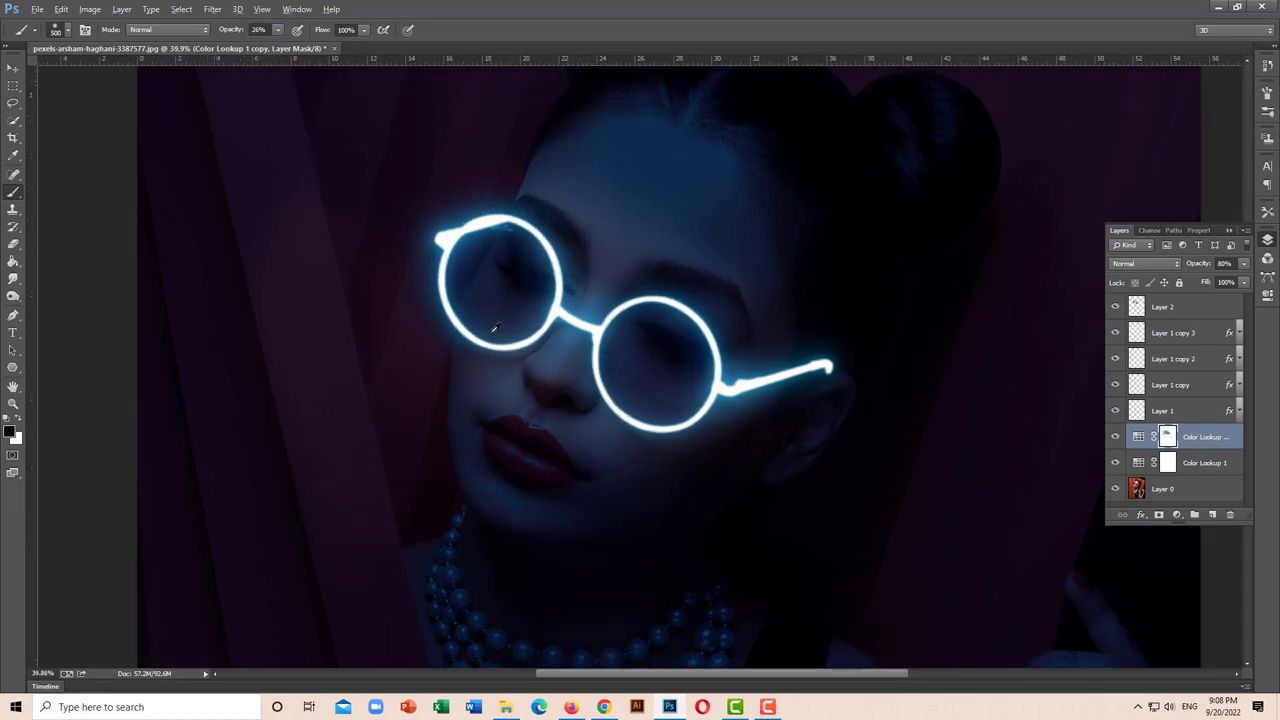
pyautogui.scroll(1, 497, 340)
pyautogui.scroll(1, 497, 342)
pyautogui.press('[')
pyautogui.press('[')
pyautogui.press('[')
pyautogui.press('[')
pyautogui.press('[')
pyautogui.press('[')
pyautogui.press('[')
pyautogui.press('[')
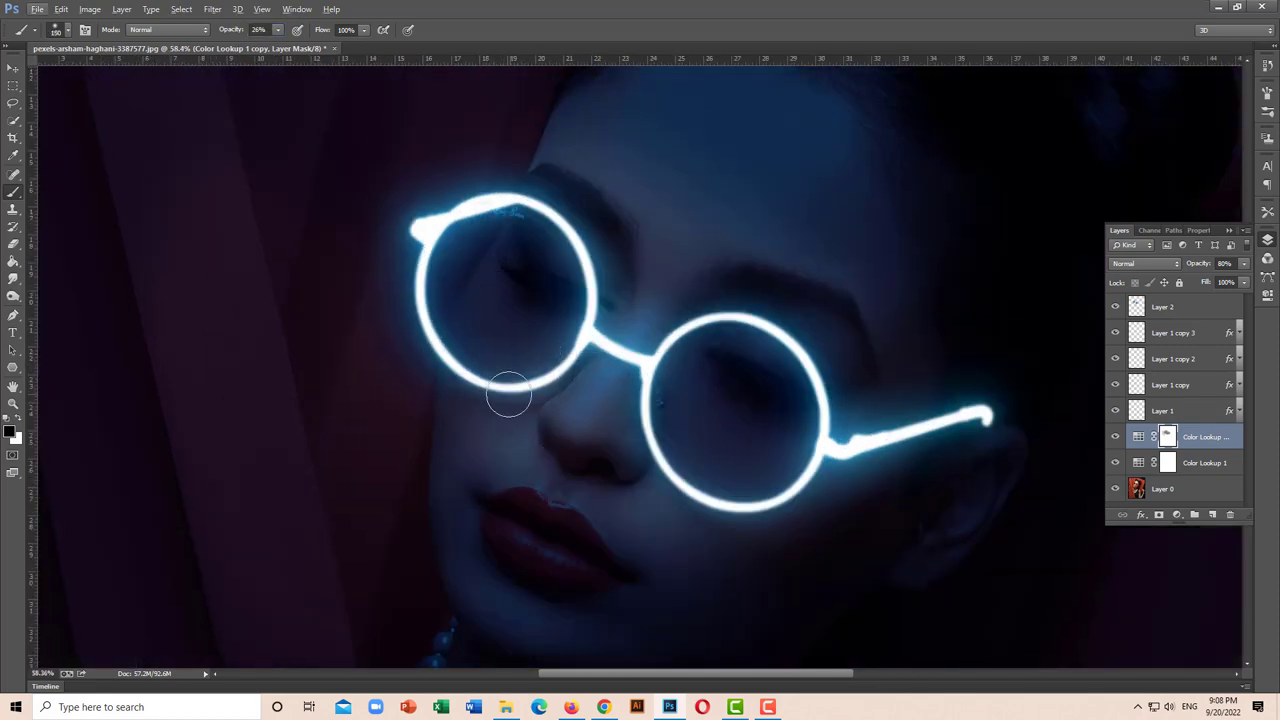
pyautogui.press('[')
pyautogui.hotkey('alt', '[')
pyautogui.moveTo(585, 368); pyautogui.dragTo(528, 404)
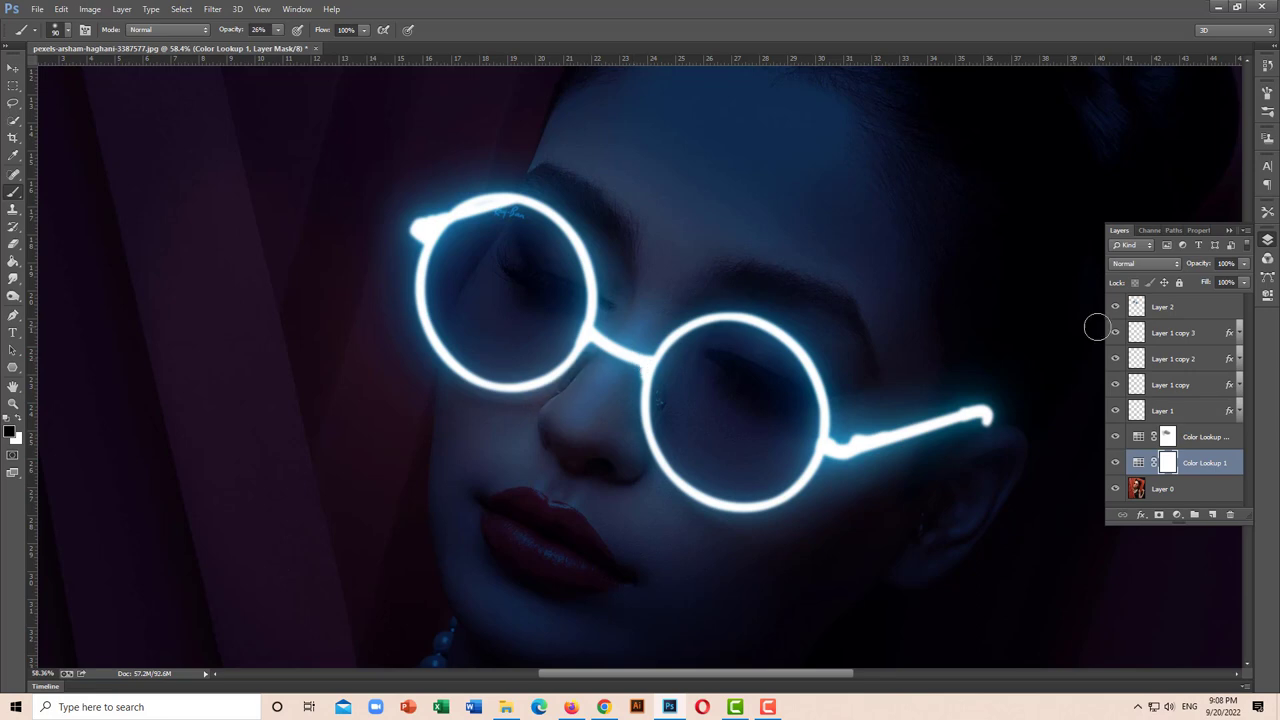
pyautogui.scroll(3, 1094, 323)
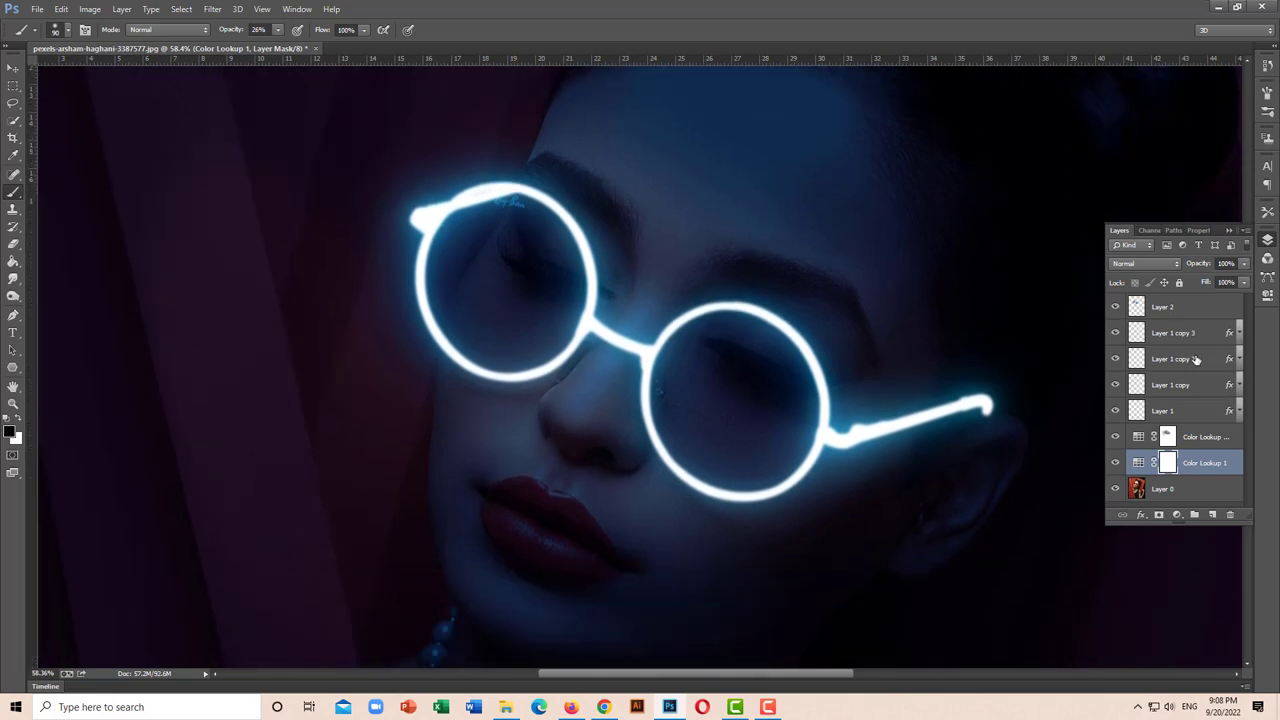
pyautogui.click(1195, 359)
pyautogui.click(1150, 305)
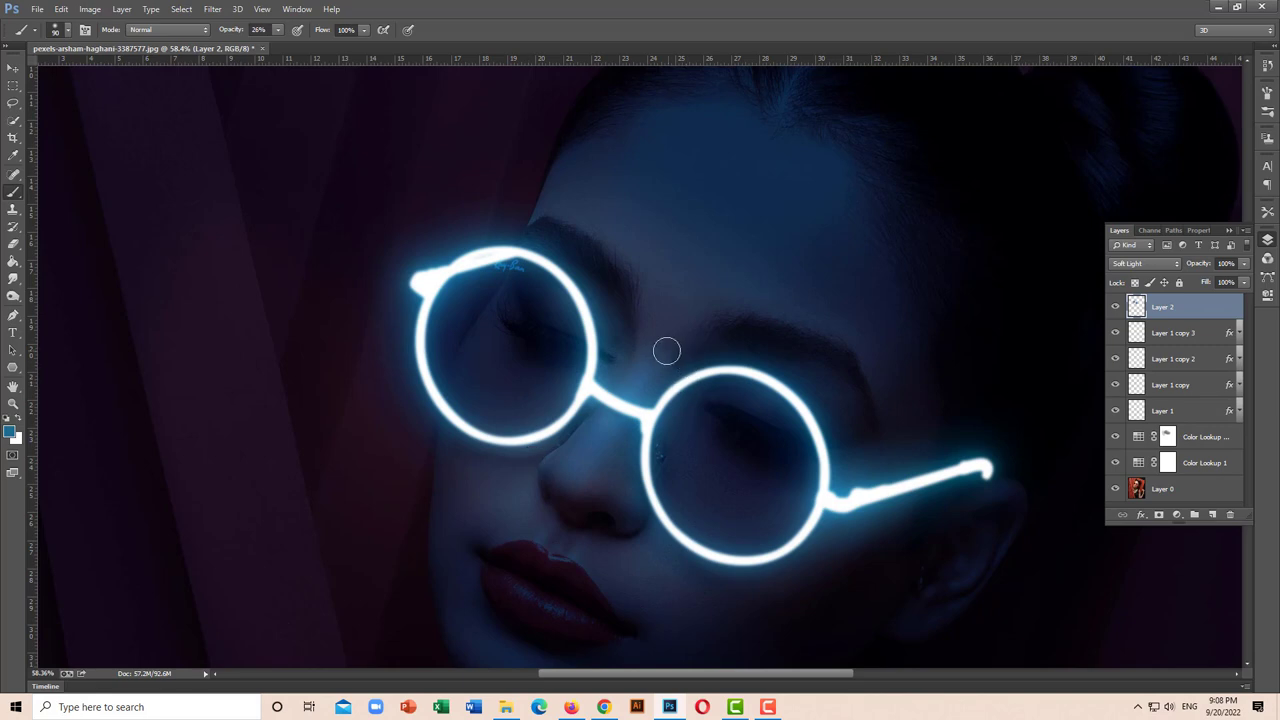
# Compare the image with Layer 2 hidden and shown, then lower its opacity to about 63%.
pyautogui.click(1116, 307)
pyautogui.moveTo(1200, 266); pyautogui.dragTo(1193, 268)
pyautogui.moveTo(1172, 270); pyautogui.dragTo(1168, 270)
# Make the foreground colour bright cyan (R 6, G 174, B 255) and brush flow 68%.
pyautogui.click(10, 434)
pyautogui.click(998, 345)
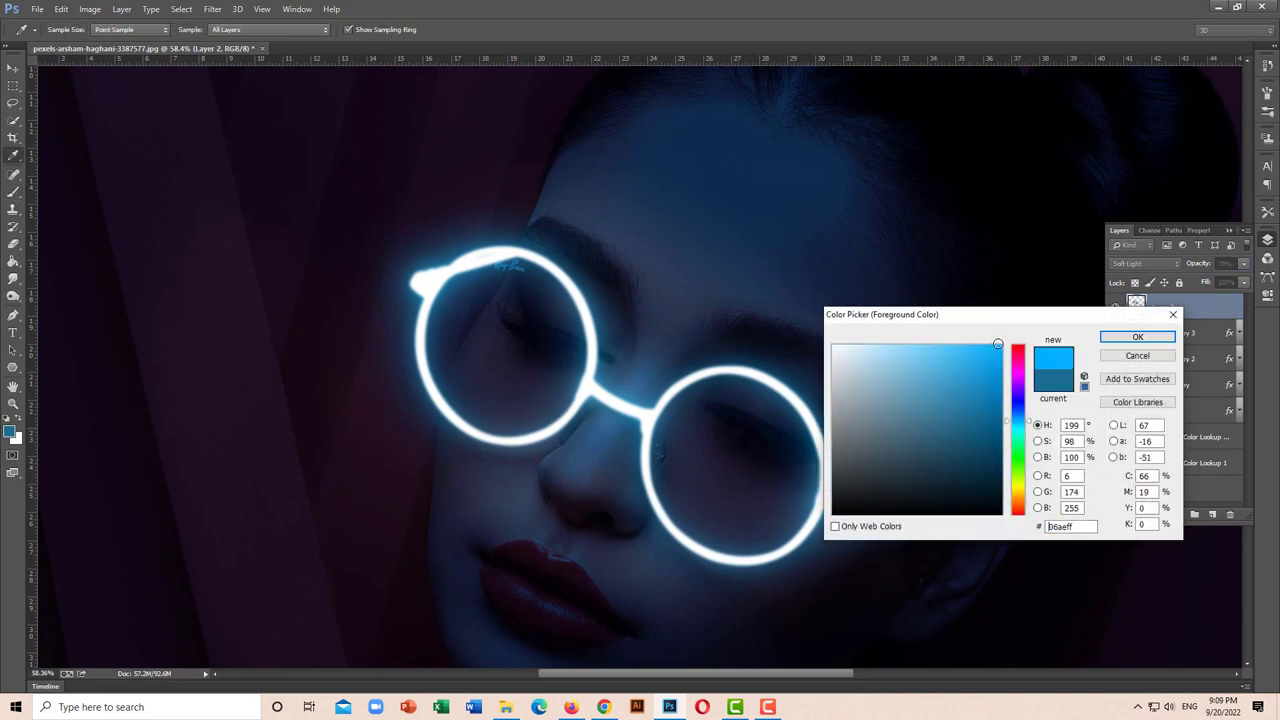
pyautogui.click(1137, 337)
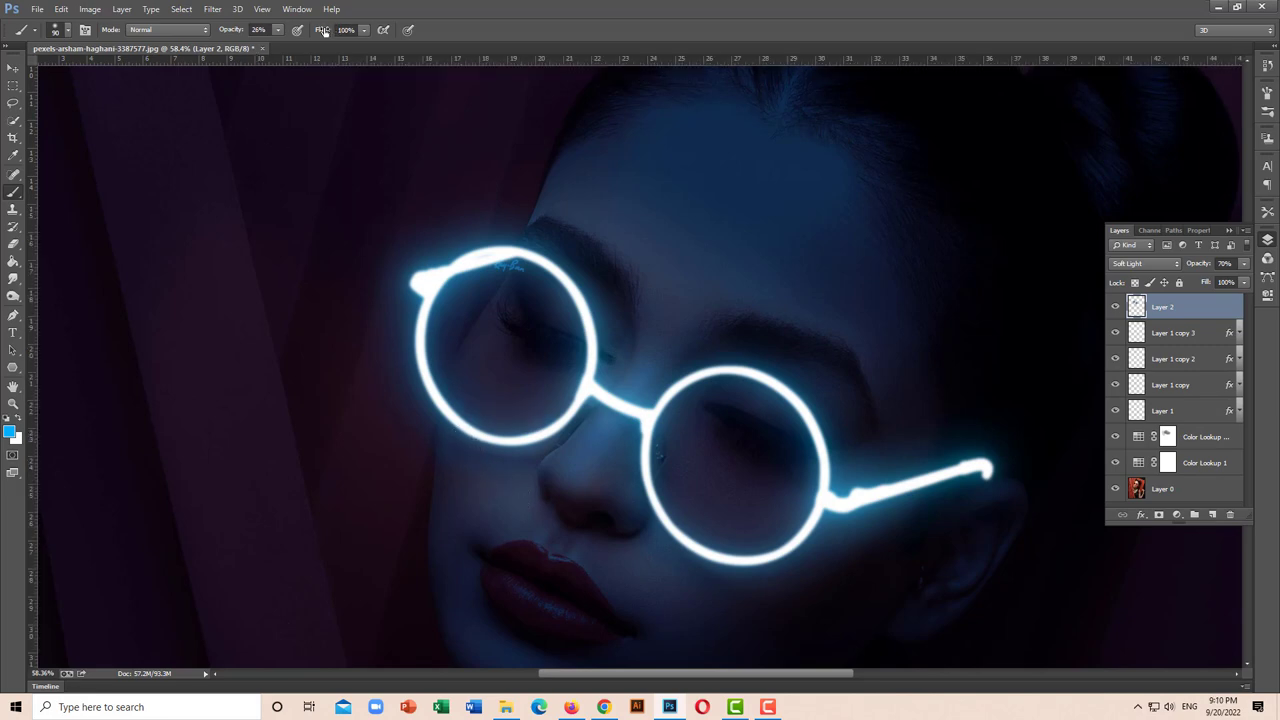
pyautogui.moveTo(323, 30); pyautogui.dragTo(298, 32)
# Add a white layer mask to Layer 2, switching between its pixels and mask thumbnails.
pyautogui.click(1159, 514)
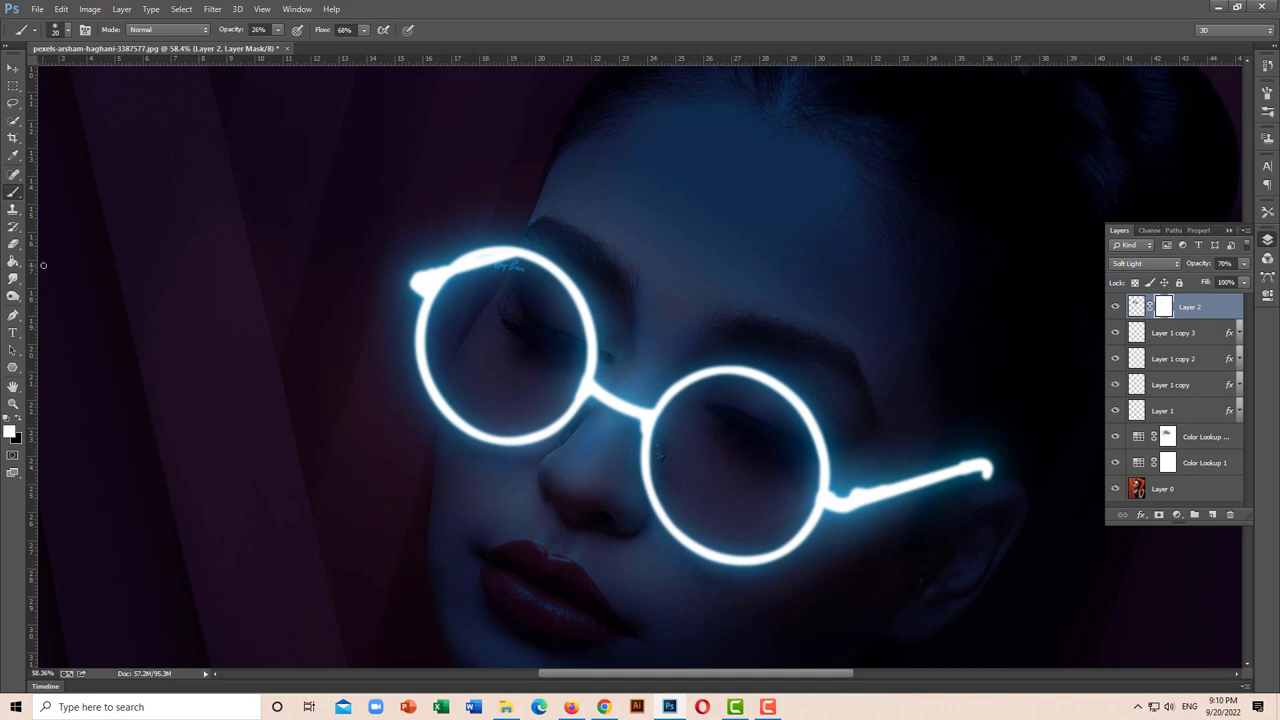
pyautogui.hotkey('ctrl', '2')
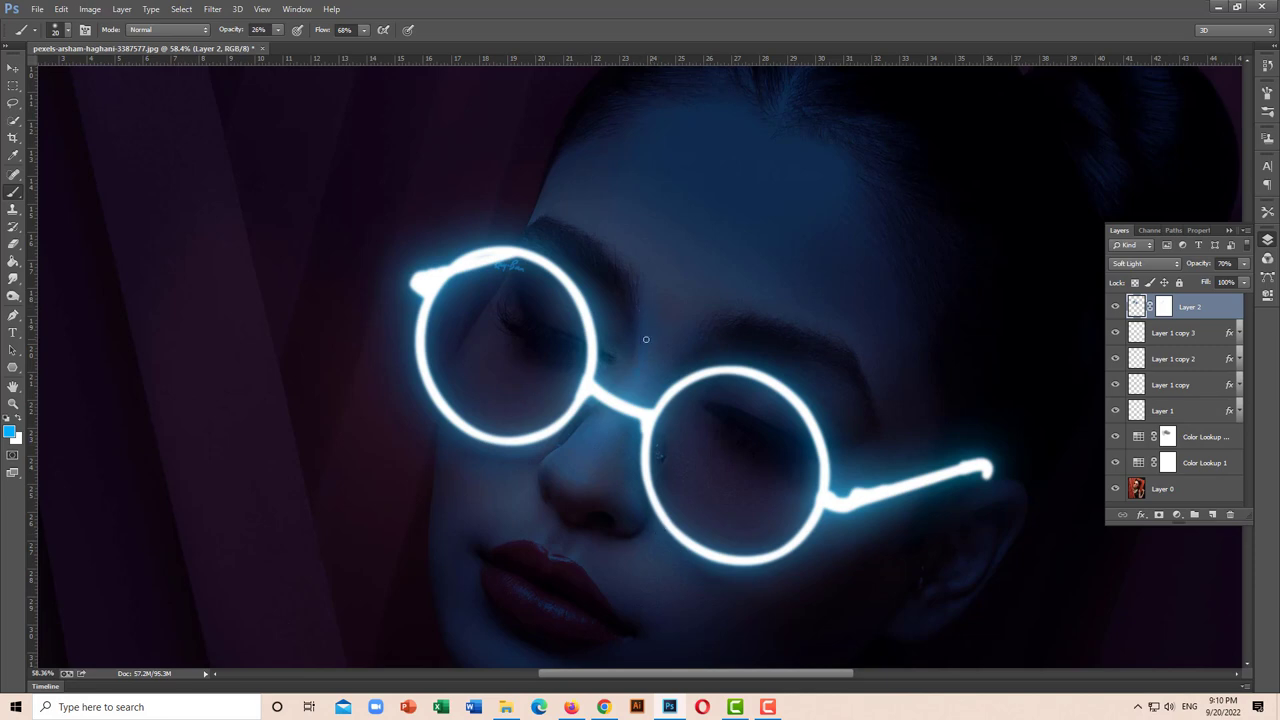
pyautogui.click(1162, 307)
pyautogui.scroll(-1, 593, 470)
pyautogui.scroll(-1, 593, 470)
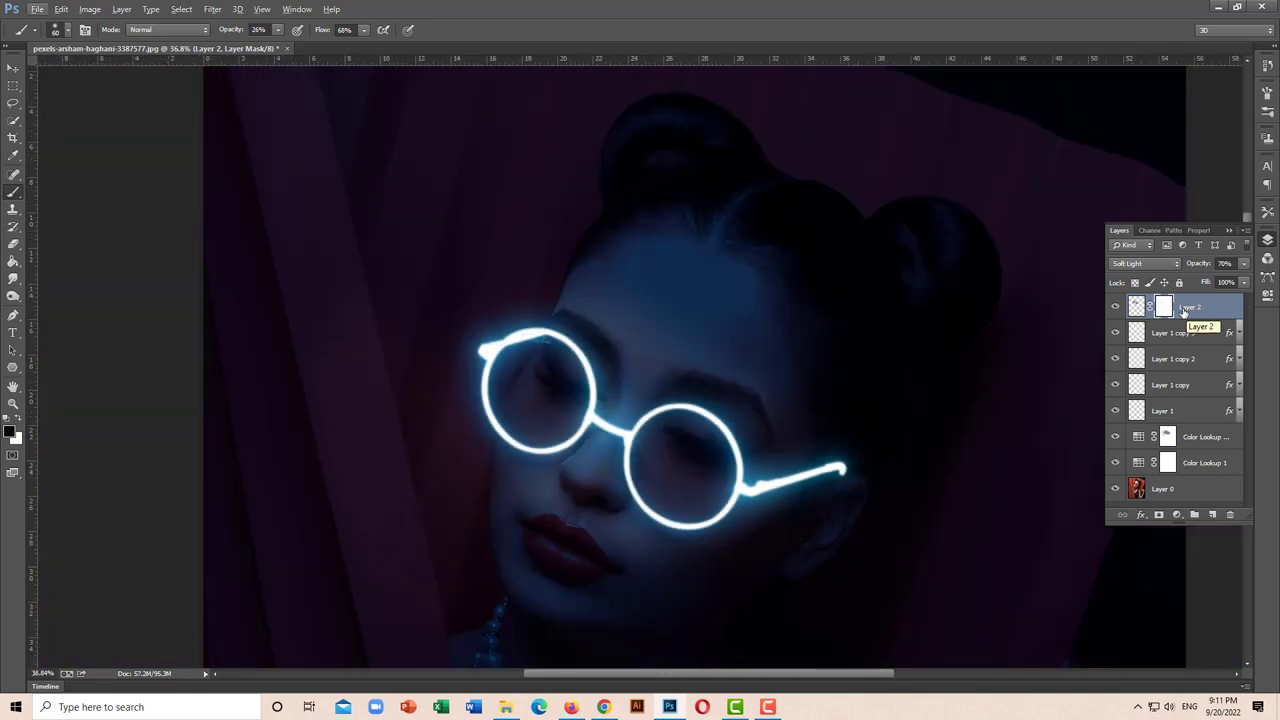
# Target Layer 2's pixels with a 600 px brush, zoom out to about 23%, then pick the Color Lookup 1 mask.
pyautogui.click(1137, 307)
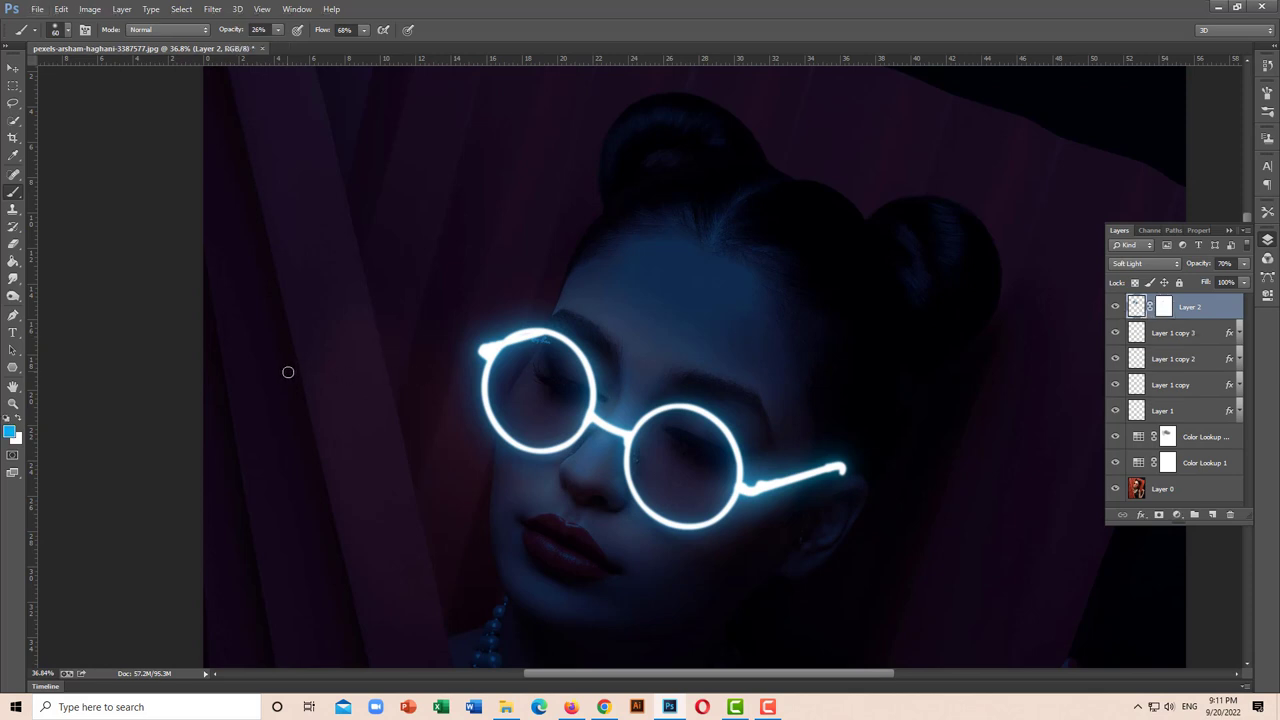
pyautogui.press(']')
pyautogui.press(']')
pyautogui.press(']')
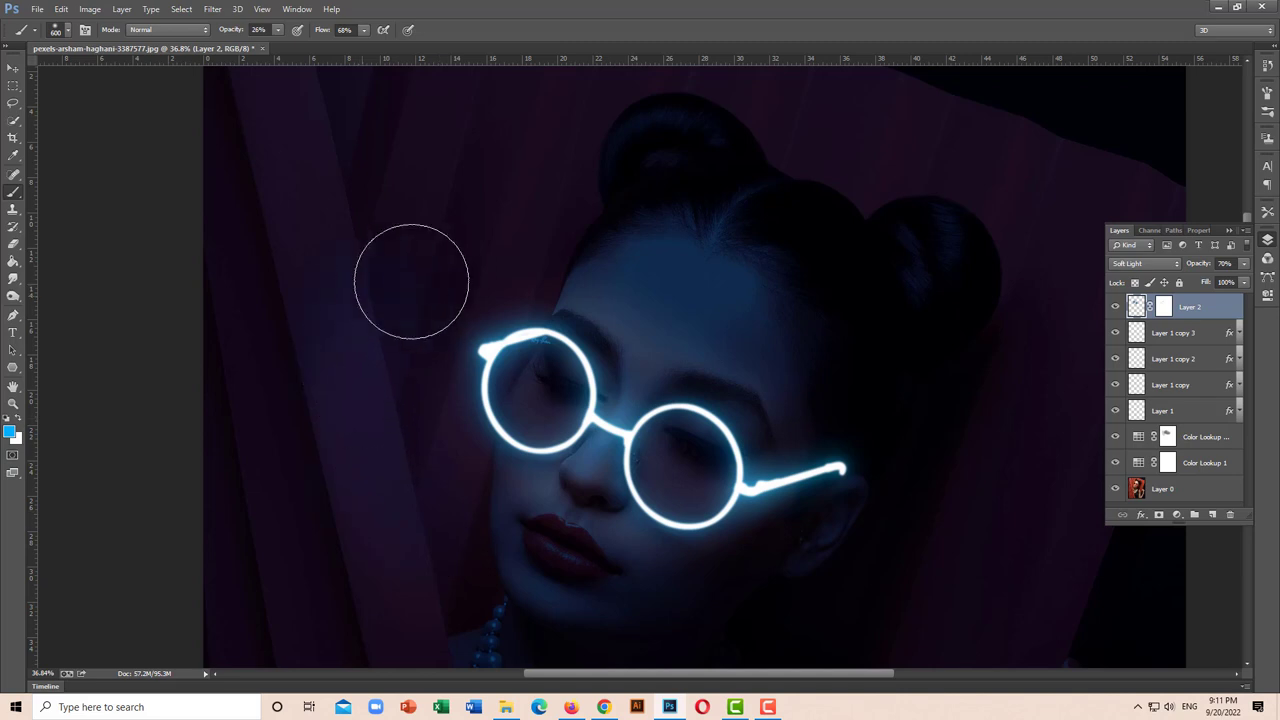
pyautogui.scroll(-1, 423, 337)
pyautogui.scroll(-1, 446, 376)
pyautogui.scroll(-1, 446, 376)
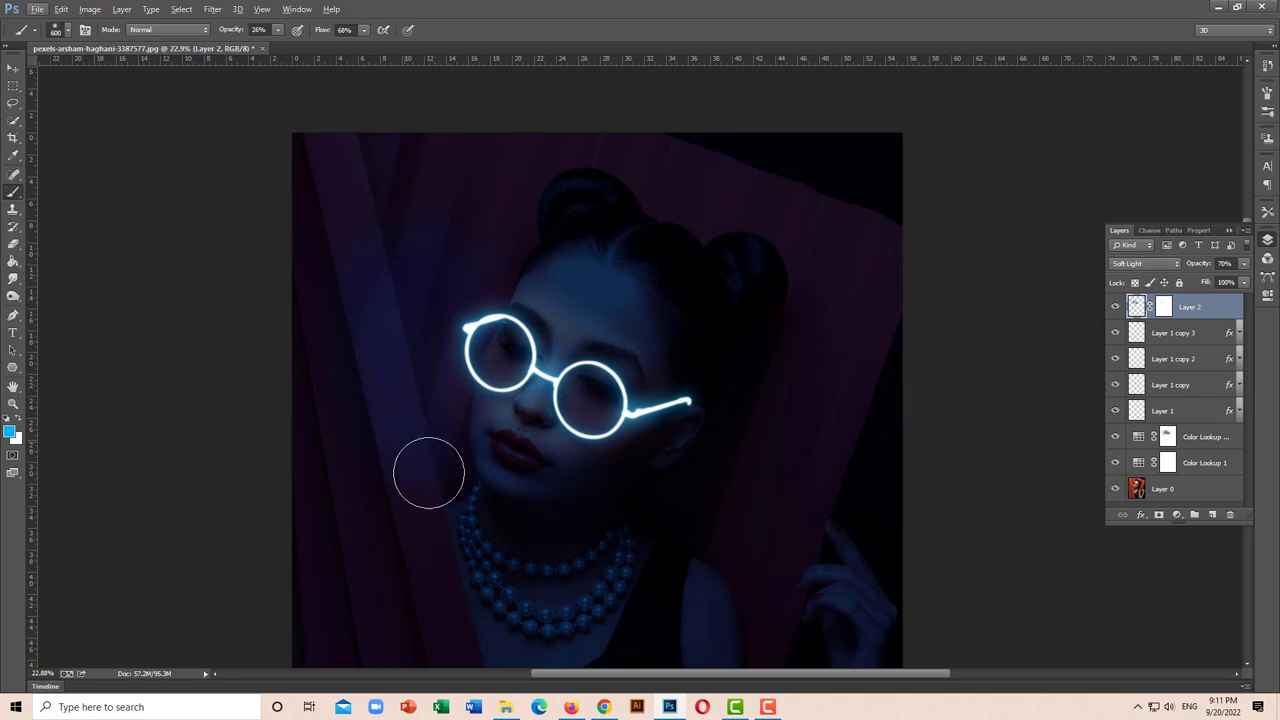
pyautogui.click(1163, 462)
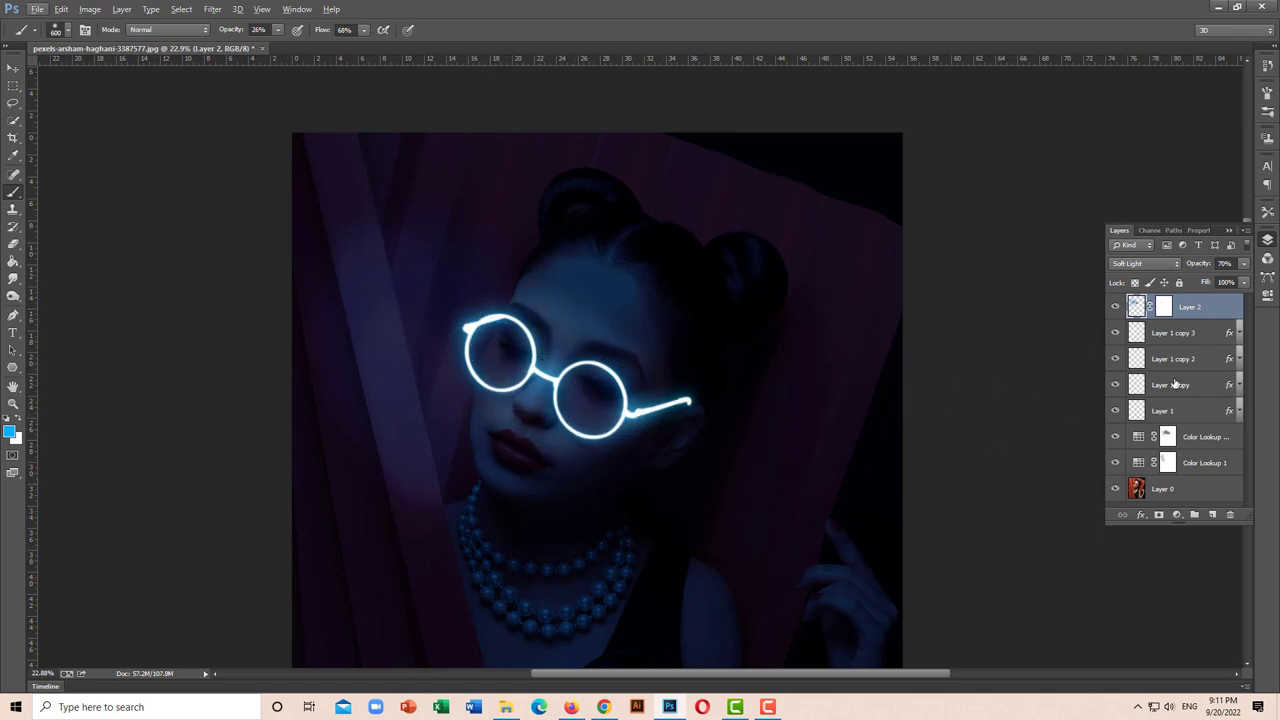
# Paint the Color Lookup 1 mask around the lenses with an 1100 px brush at 42% flow.
pyautogui.click(1167, 460)
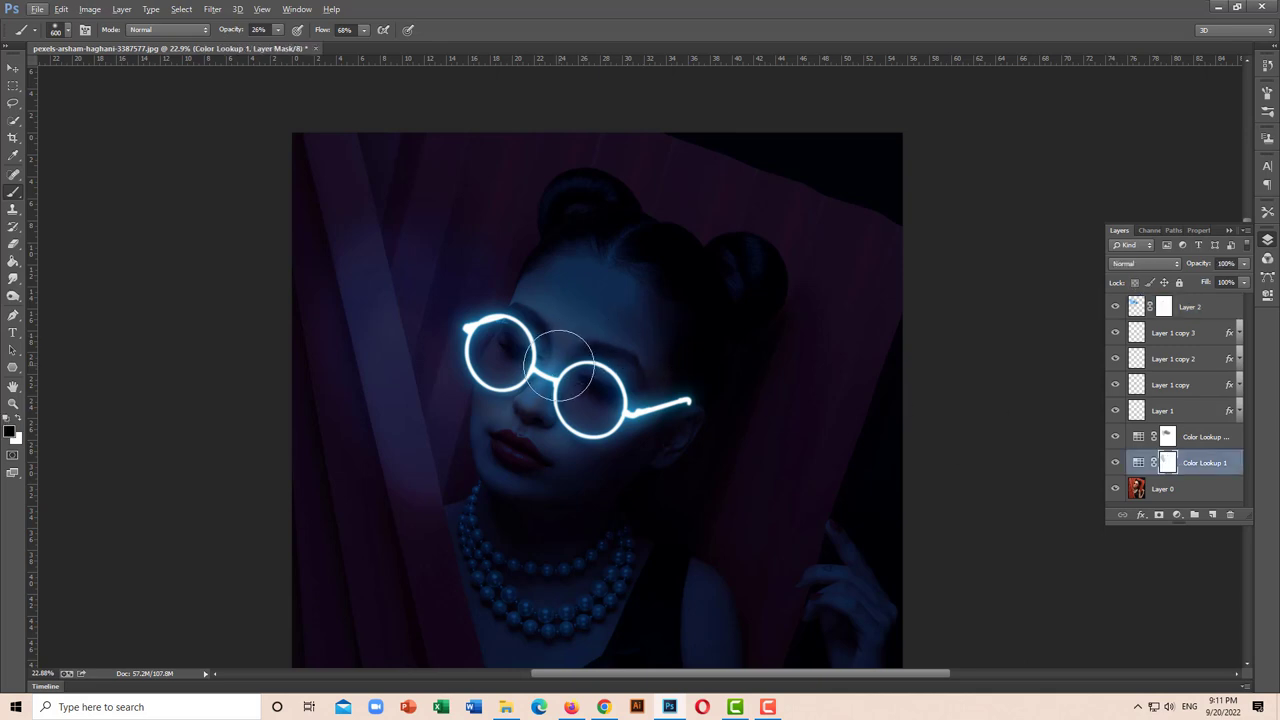
pyautogui.press(']')
pyautogui.press(']')
pyautogui.press(']')
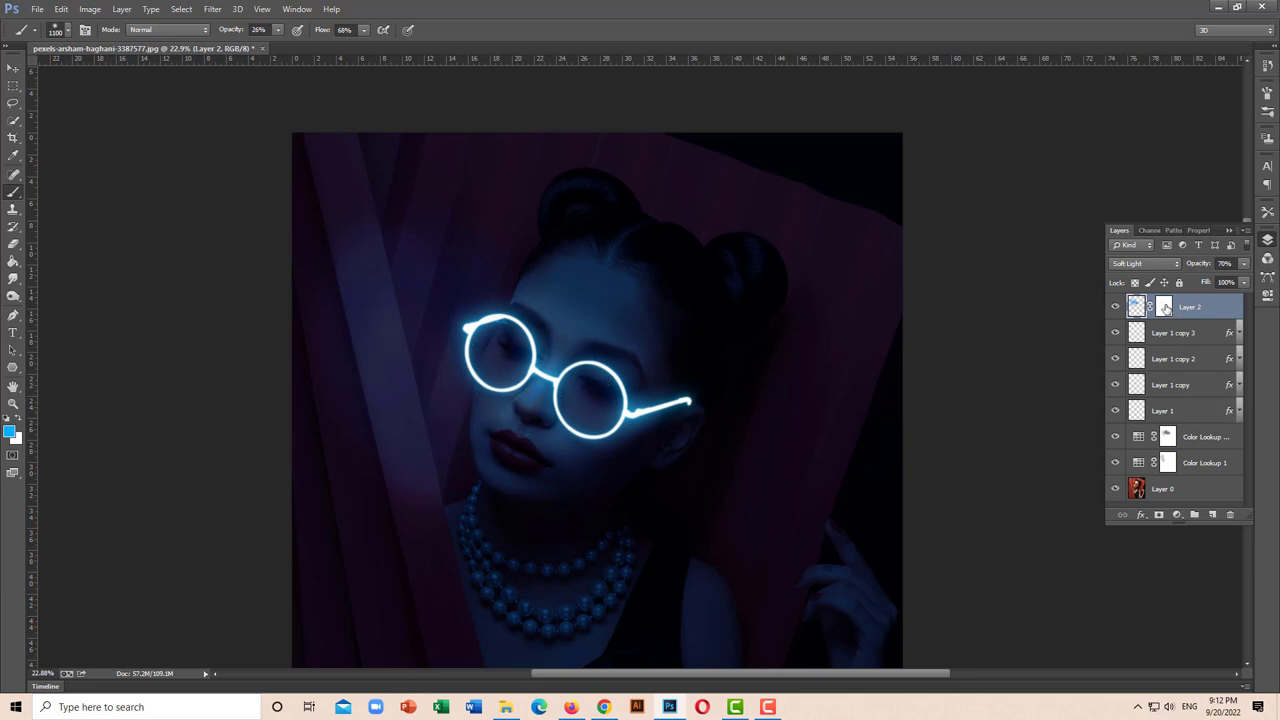
pyautogui.click(1167, 460)
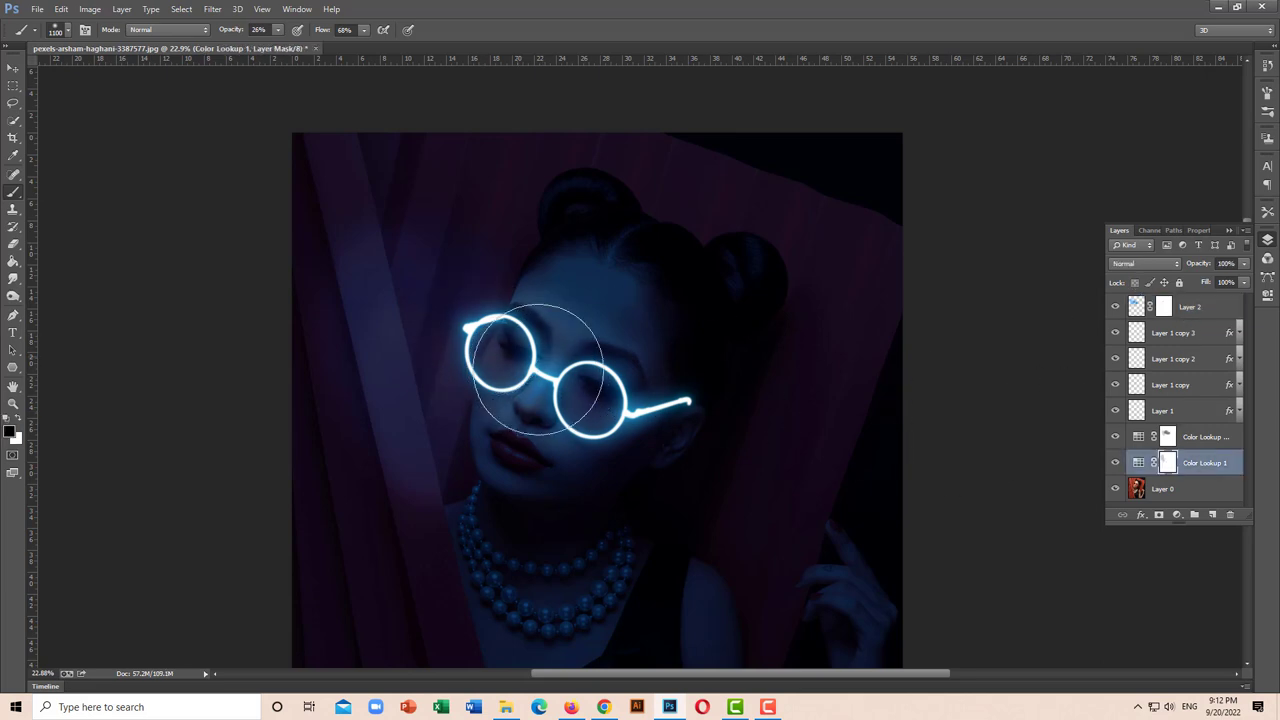
pyautogui.moveTo(535, 330); pyautogui.dragTo(614, 414)
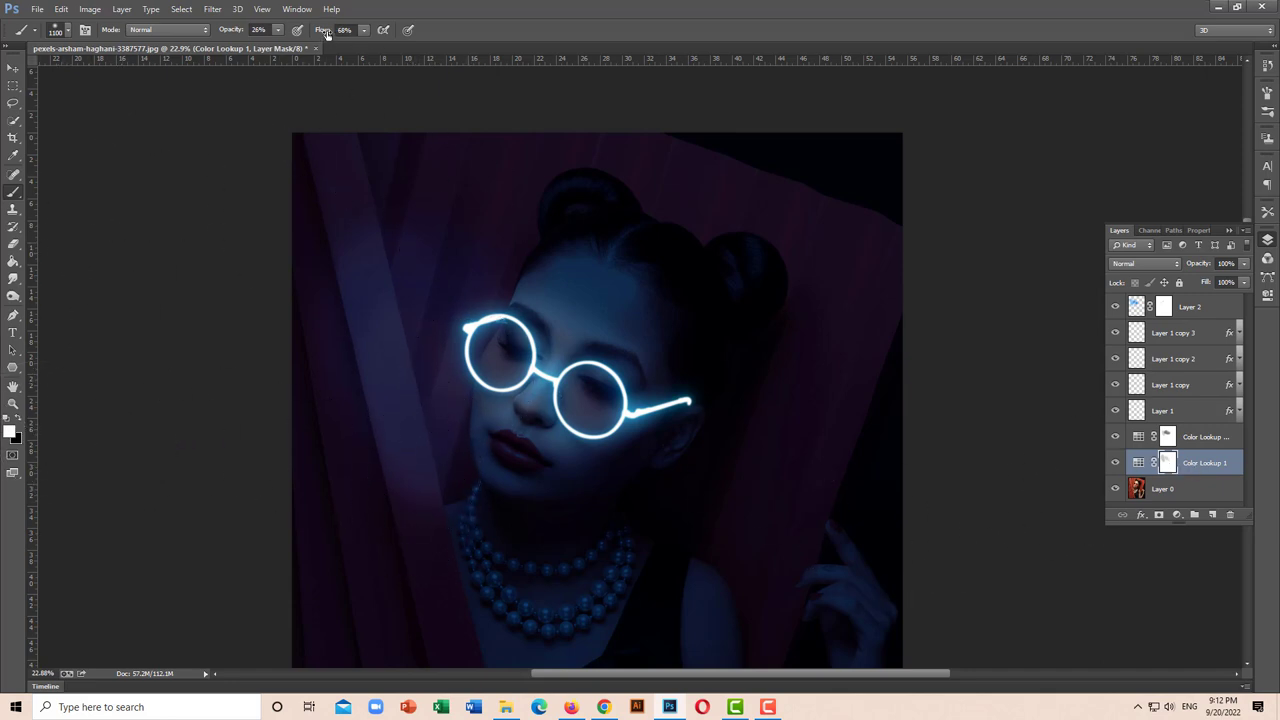
pyautogui.press('Return')
pyautogui.click(378, 225)
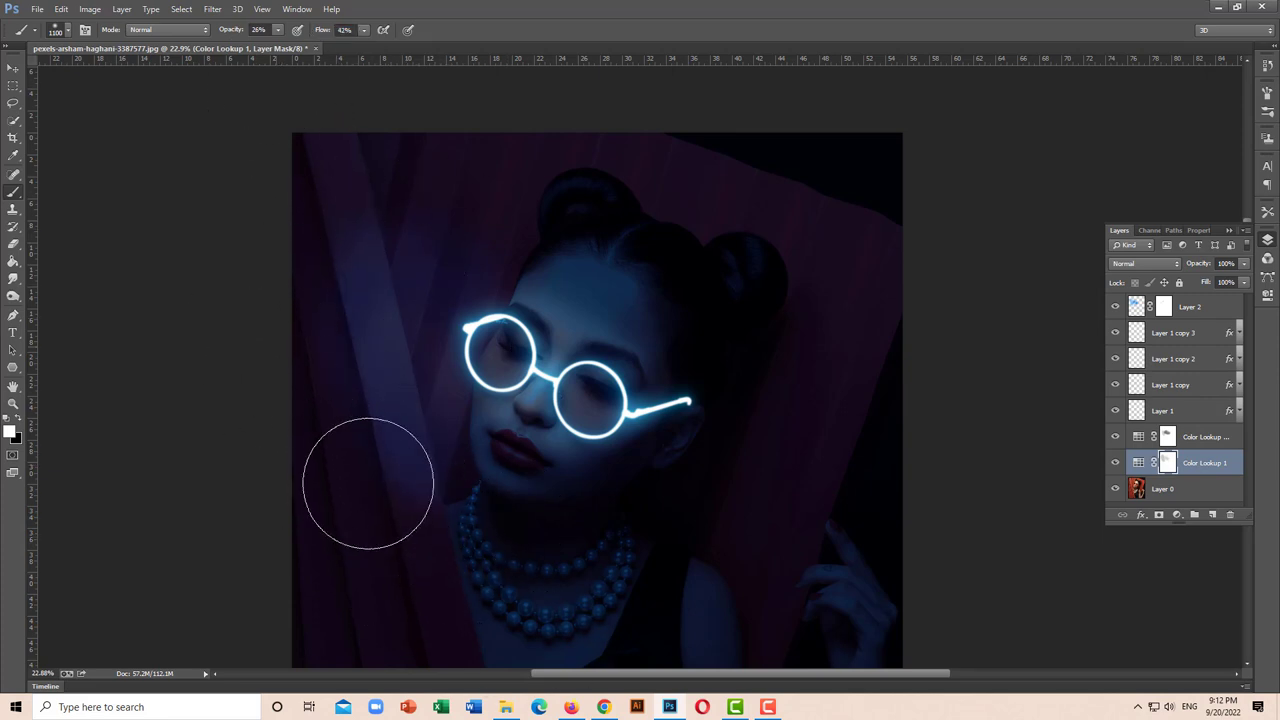
pyautogui.click(1160, 310)
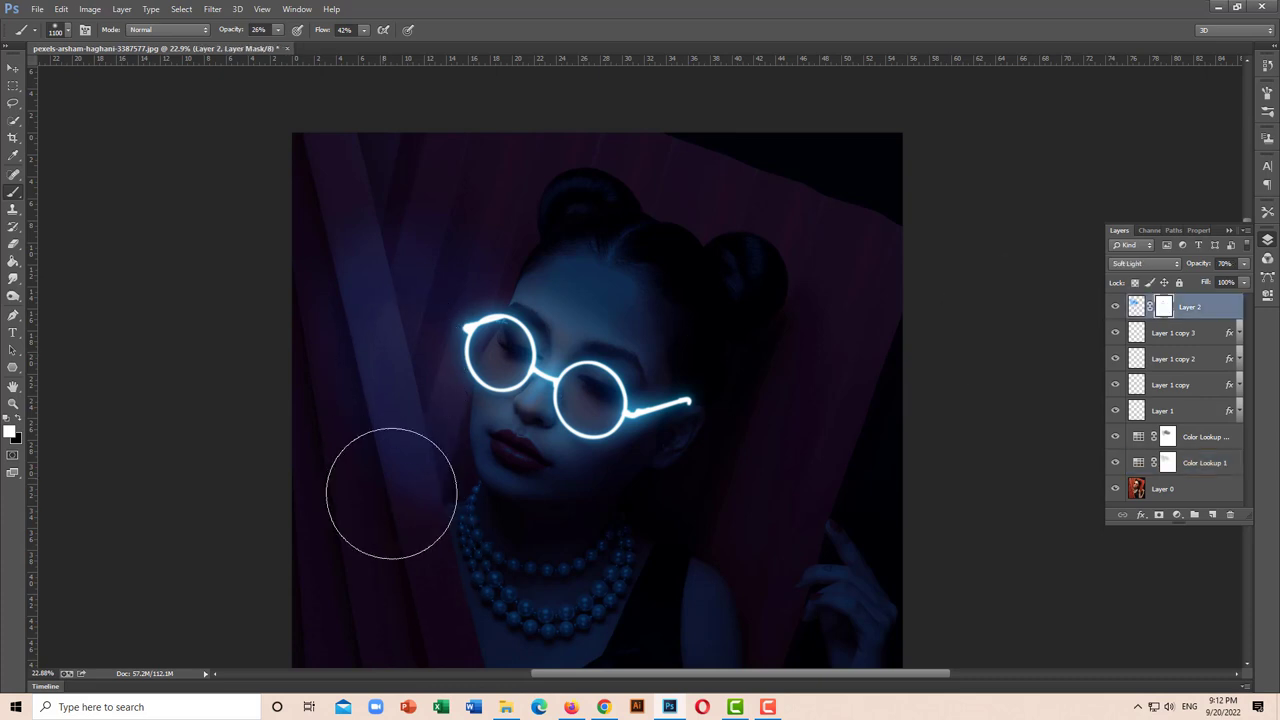
# Paint white on the Color Lookup 1 mask to brighten the chin, lips and left necklace.
pyautogui.click(20, 423)
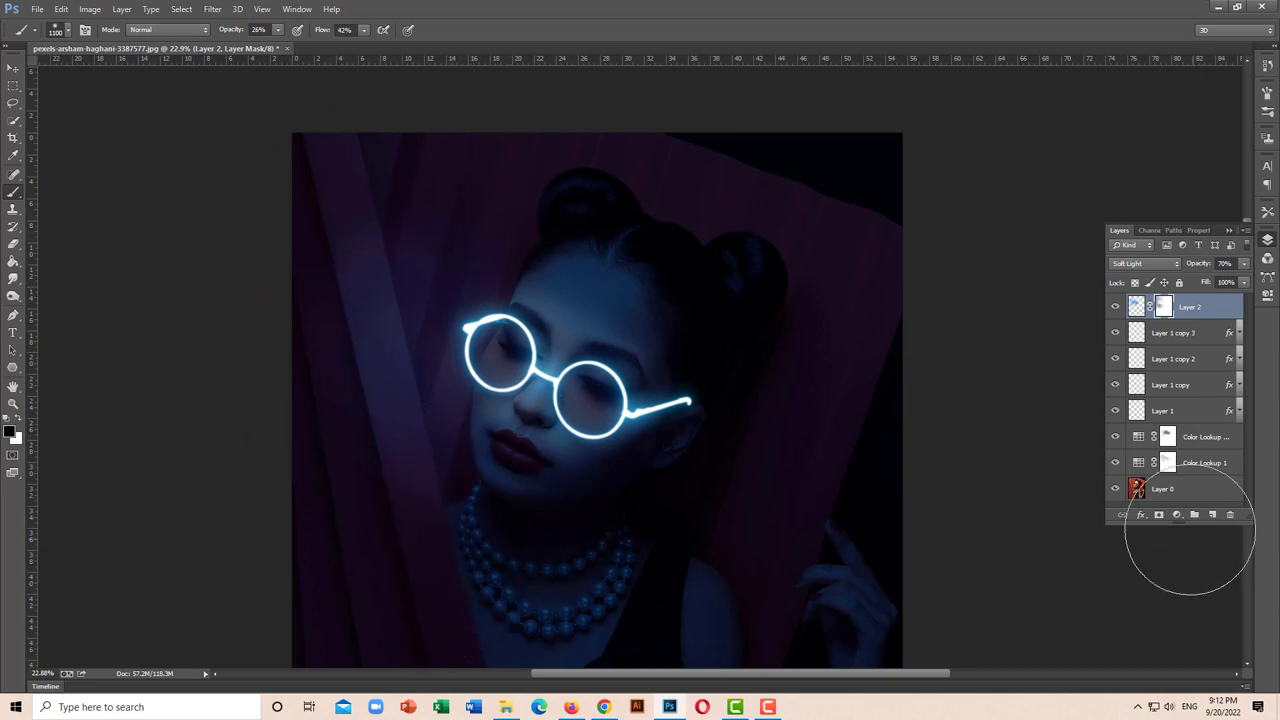
pyautogui.click(1167, 462)
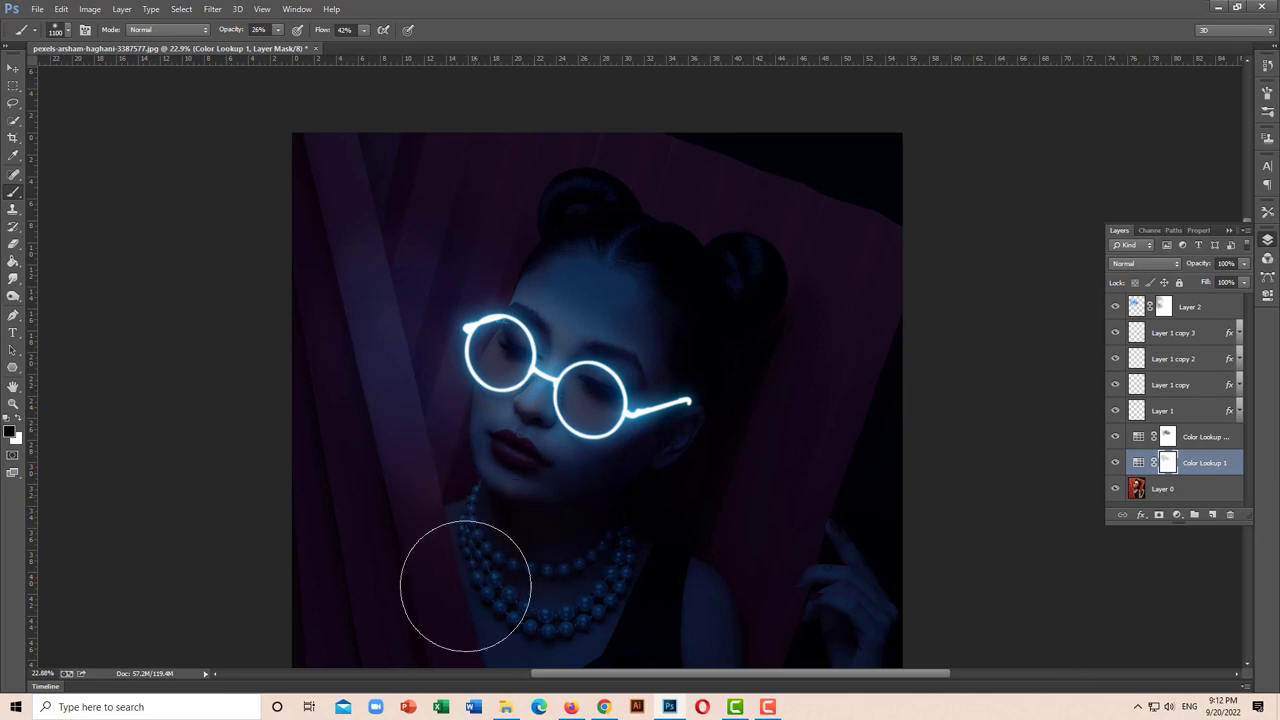
pyautogui.hotkey('alt', 'shift', ']')
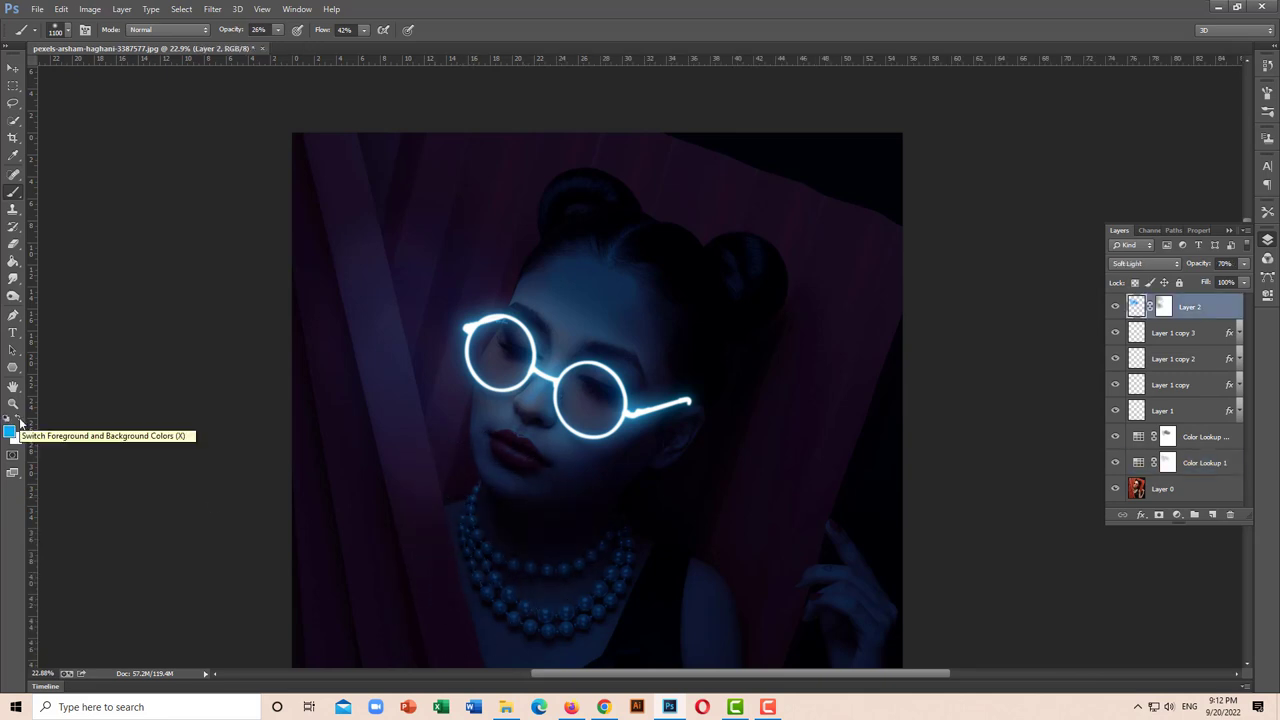
pyautogui.click(19, 421)
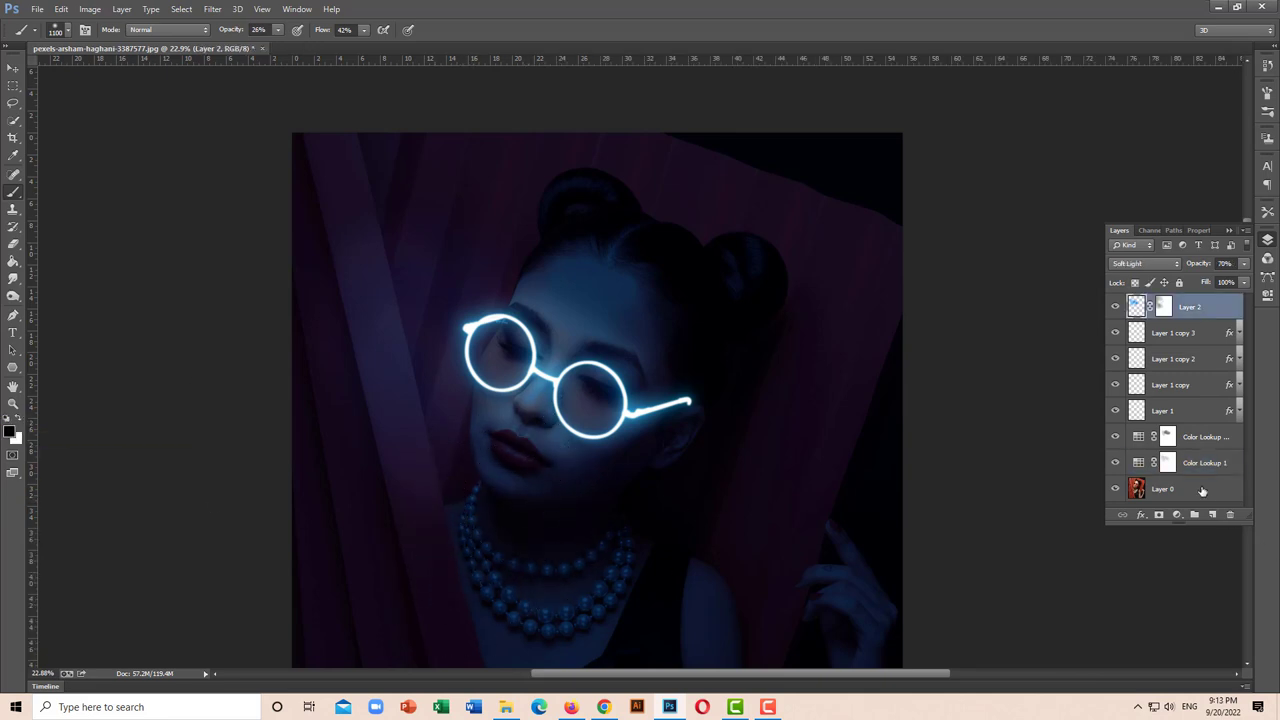
pyautogui.click(1167, 462)
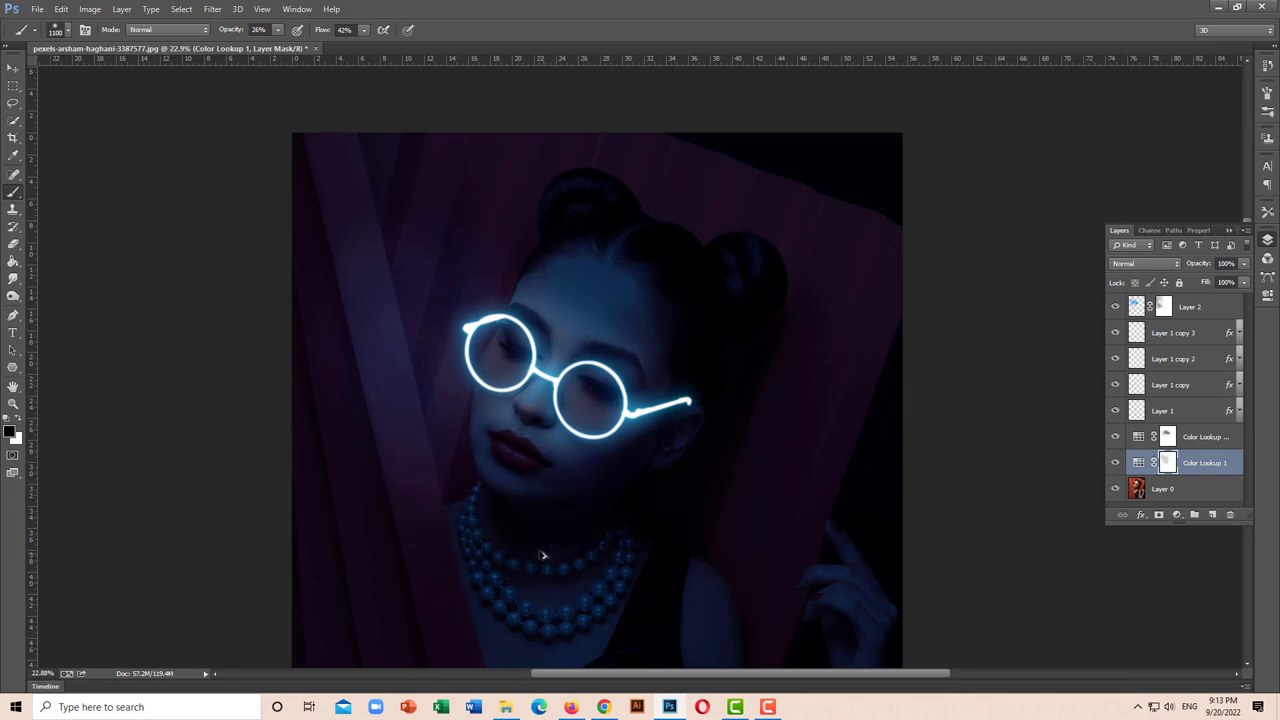
pyautogui.hotkey('ctrl', 'z')
pyautogui.hotkey('ctrl', 'z')
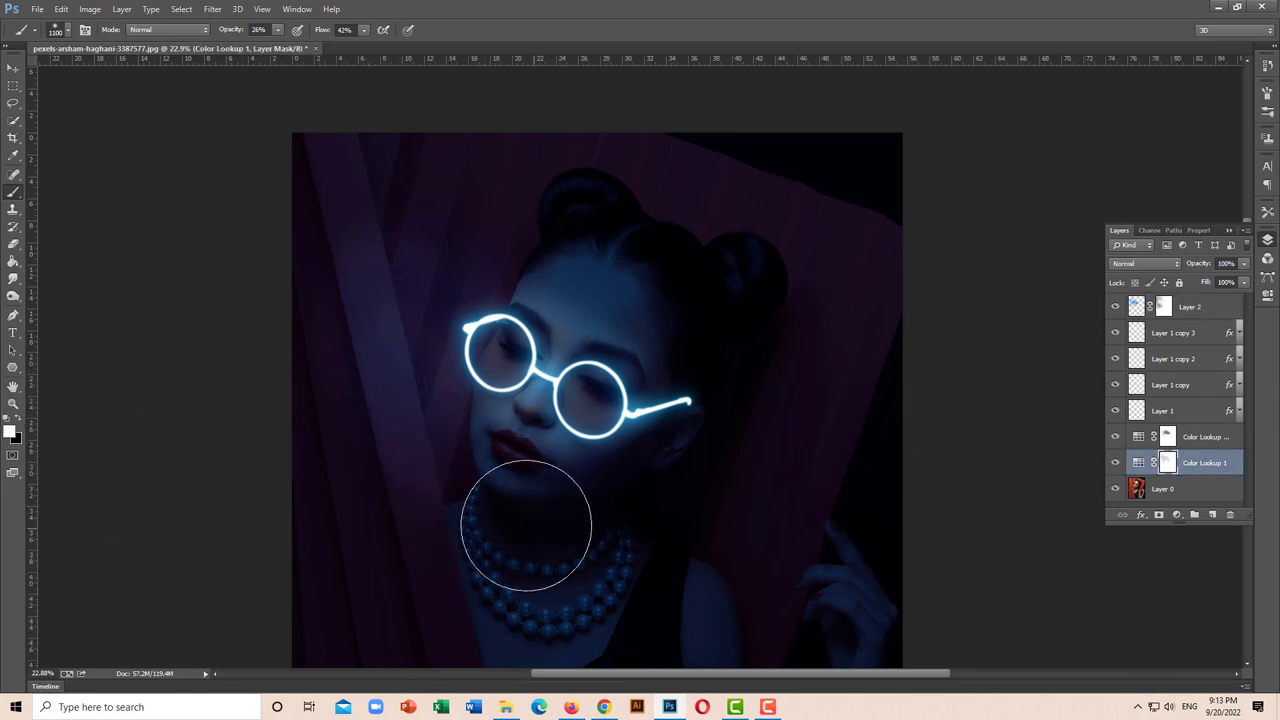
pyautogui.moveTo(526, 525); pyautogui.dragTo(562, 563)
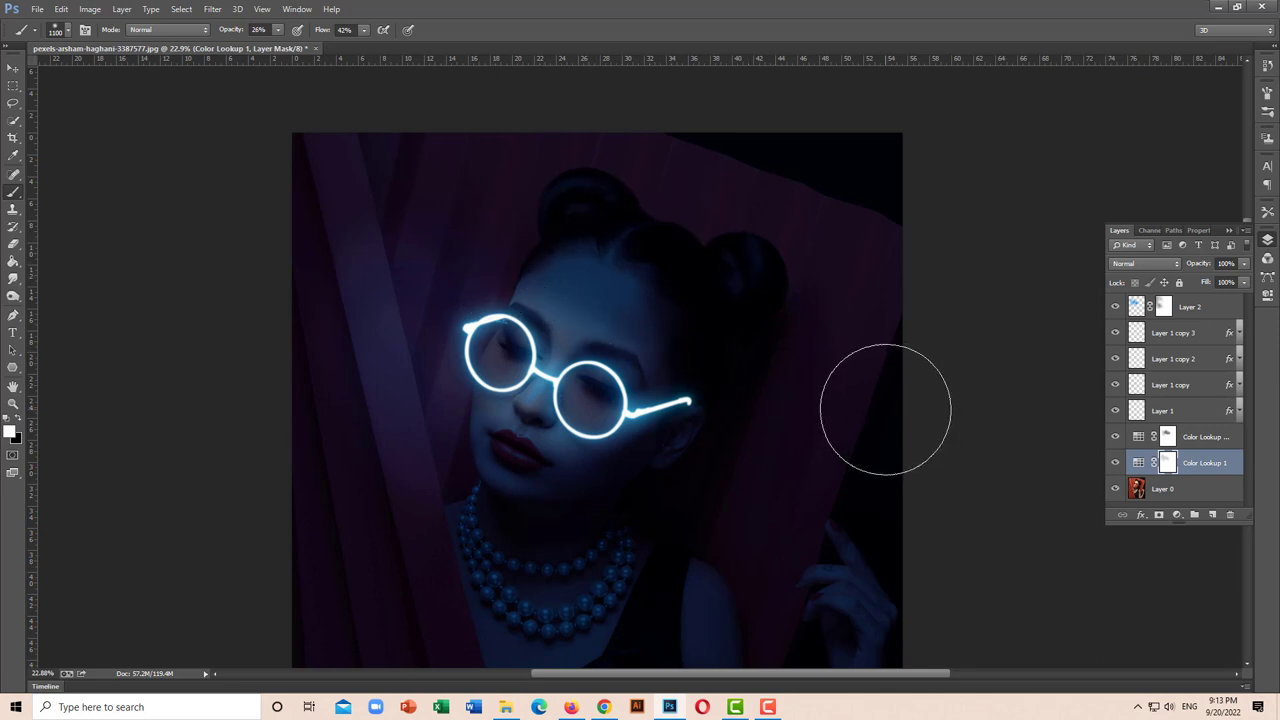
# Paint the Color Lookup 1 copy mask over the chin and neck to blend the blue grade.
pyautogui.click(1167, 440)
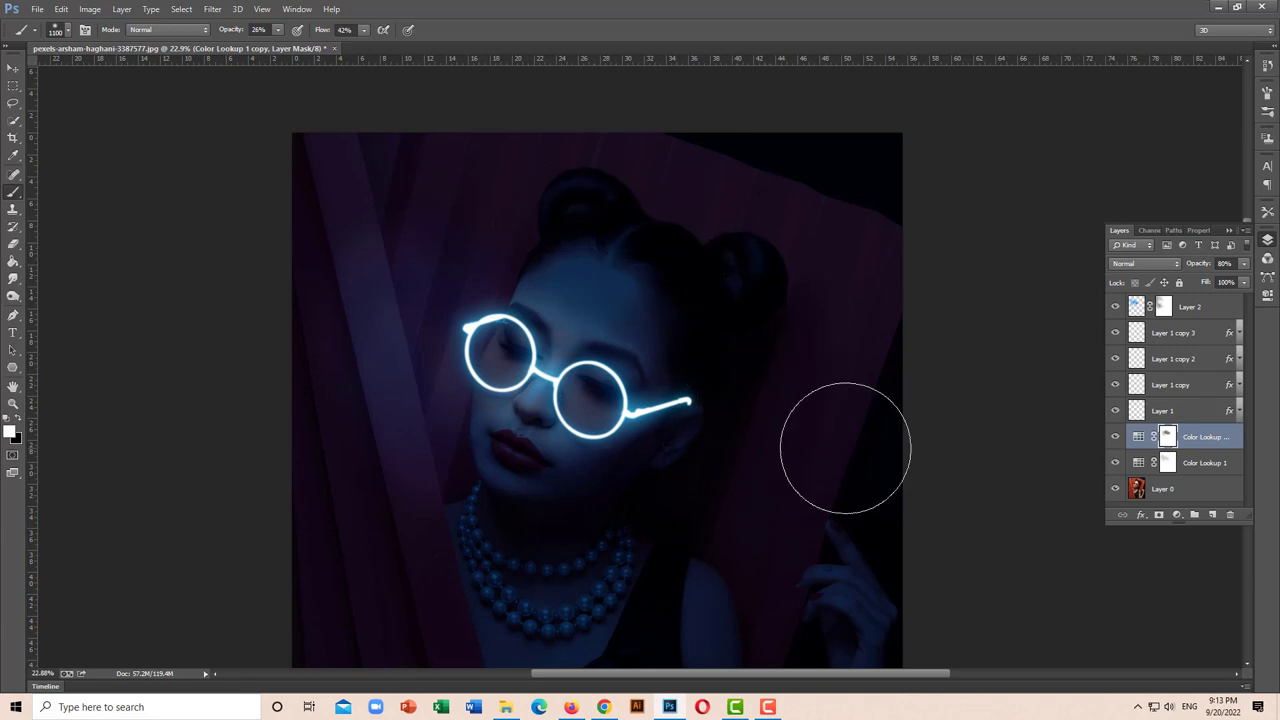
pyautogui.moveTo(477, 520); pyautogui.dragTo(586, 507)
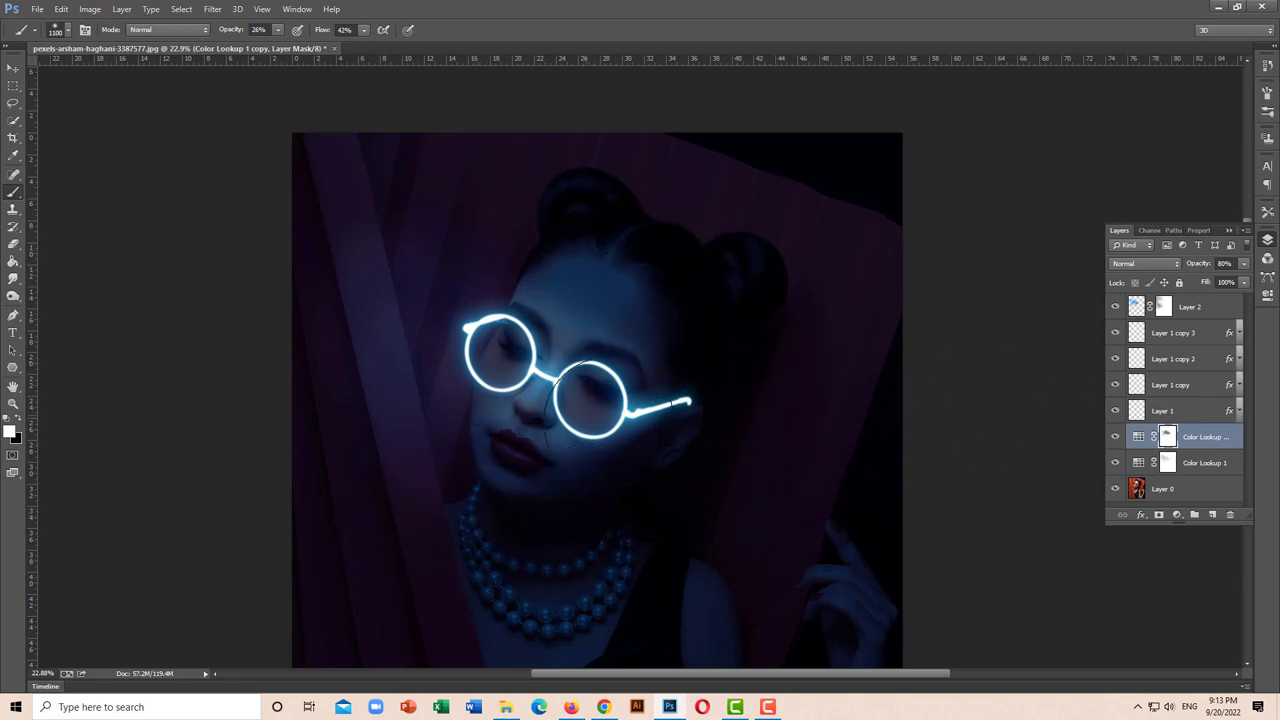
pyautogui.click(1166, 465)
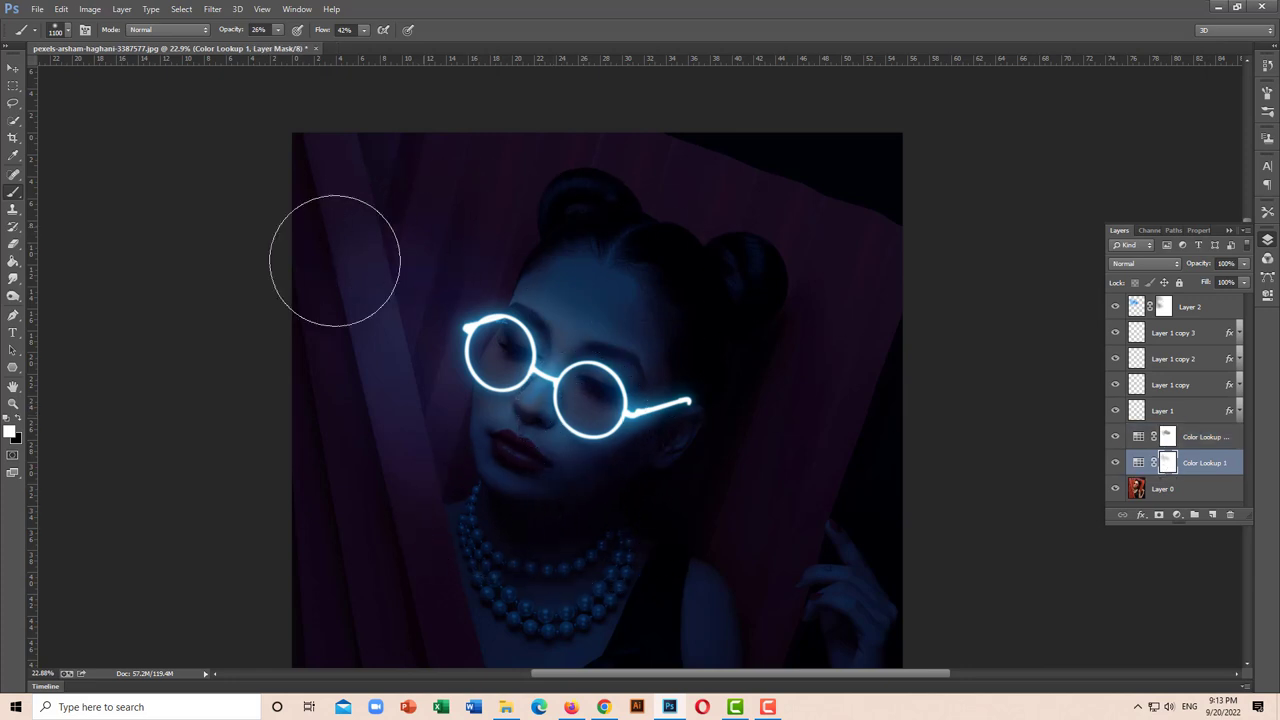
pyautogui.scroll(-1, 578, 408)
pyautogui.scroll(-1, 578, 408)
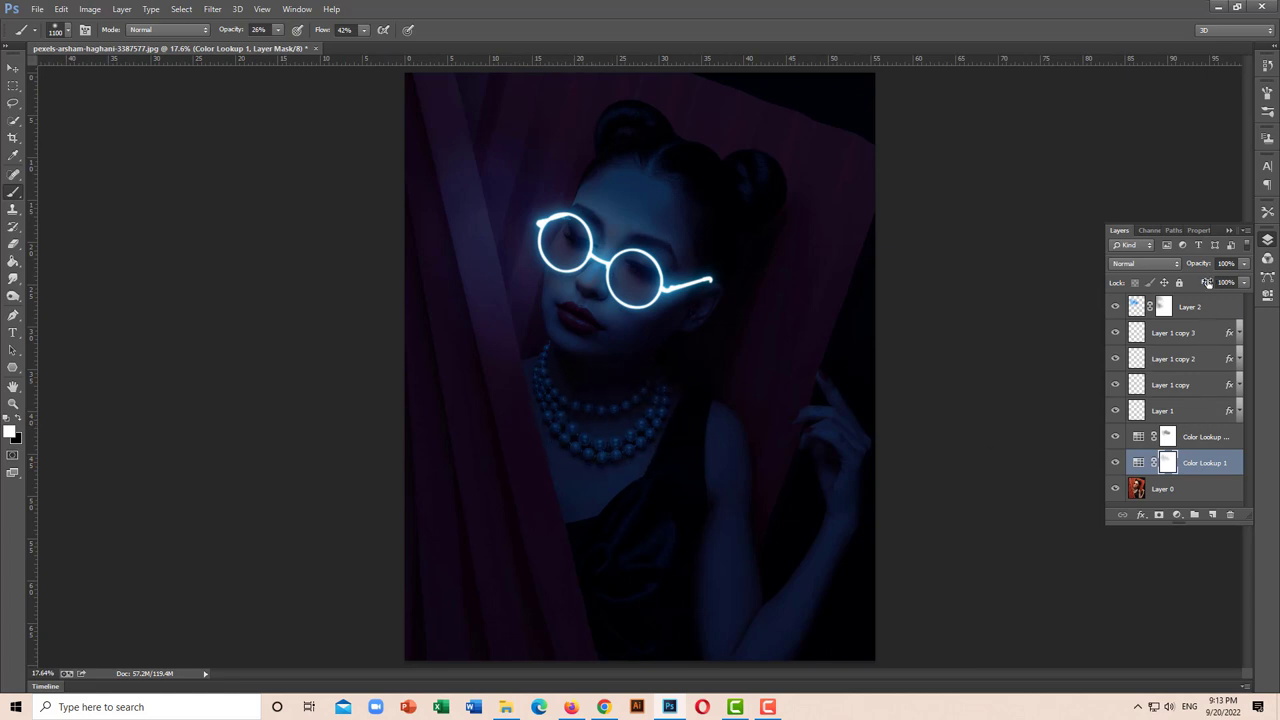
# Compare both Color Lookups hidden and shown, then raise Color Lookup 1 copy to 100% opacity.
pyautogui.click(1200, 440)
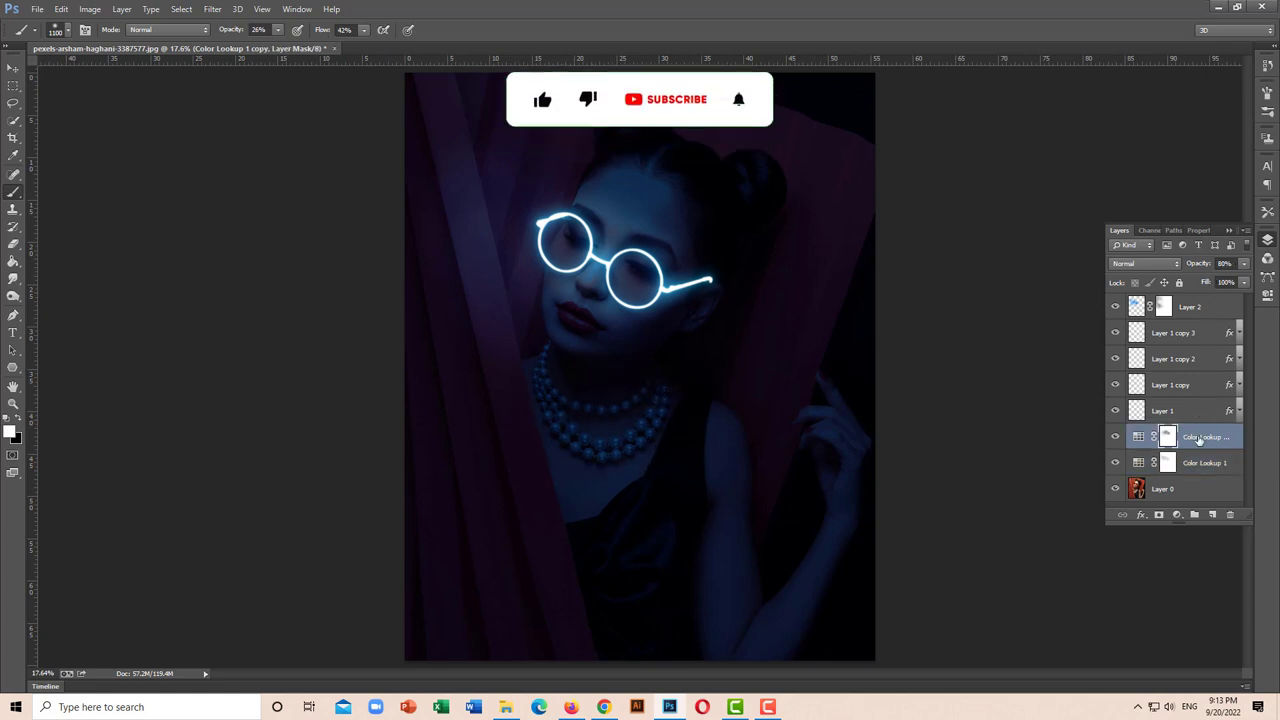
pyautogui.click(1115, 440)
pyautogui.click(1115, 463)
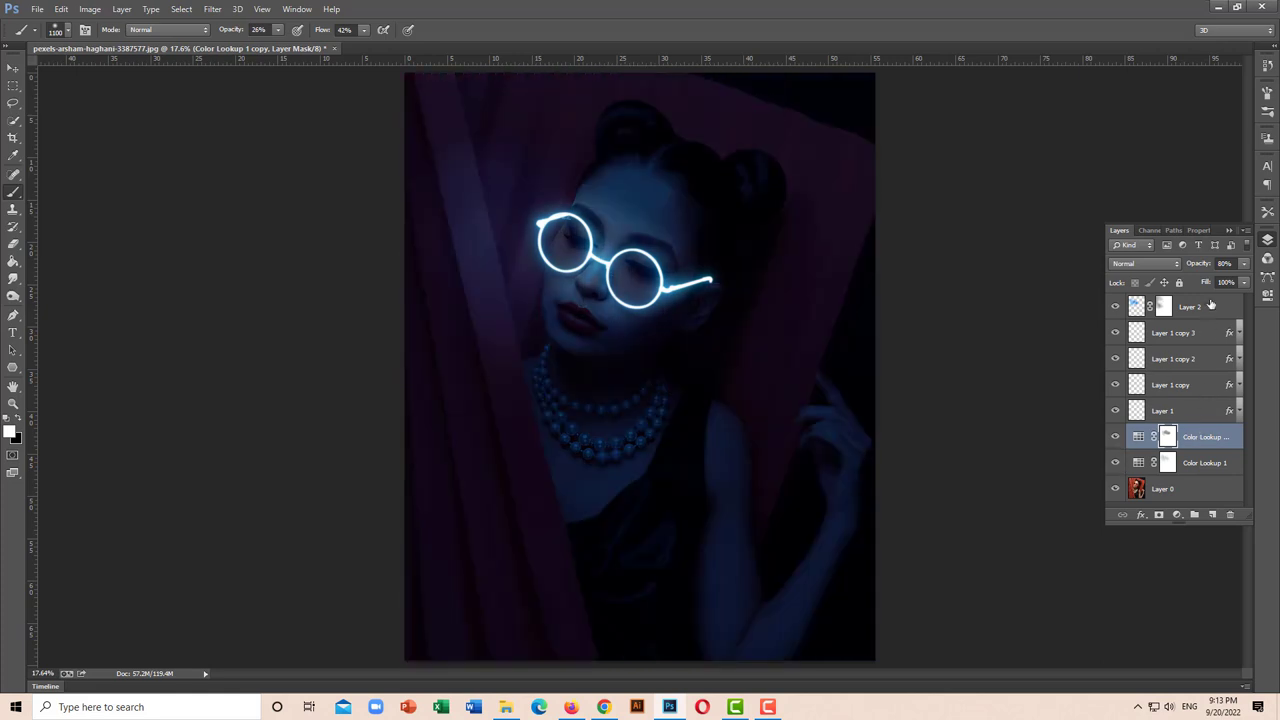
pyautogui.write('100')
pyautogui.press('Return')
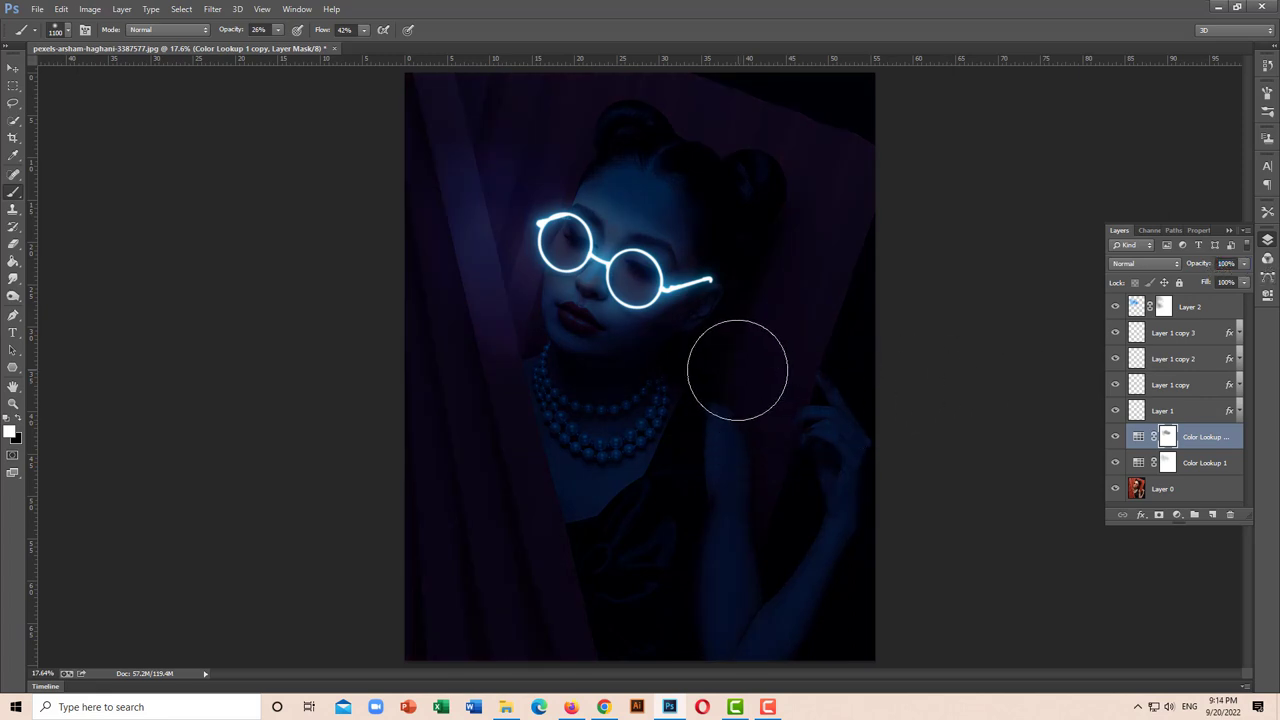
pyautogui.scroll(3, 663, 323)
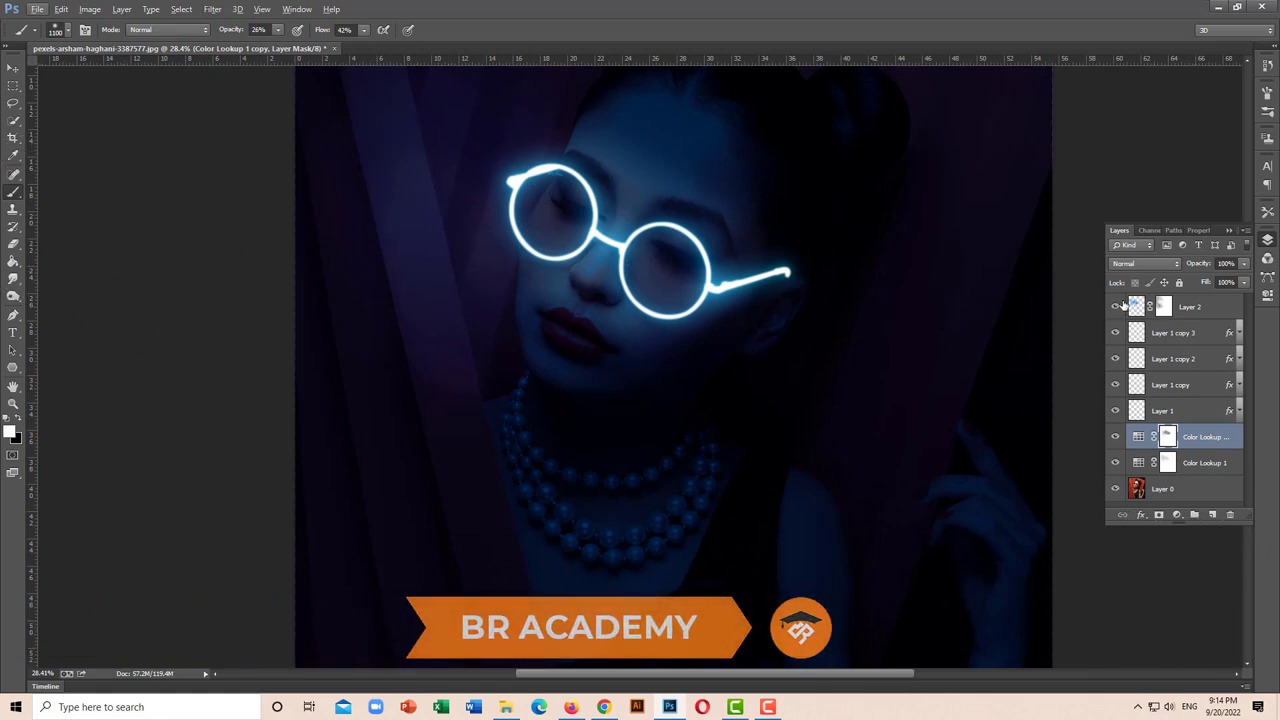
# Set a blue 600 px brush at 66% opacity and 76% flow, pan to the face, and target the Color Lookup 1 mask.
pyautogui.click(1136, 306)
pyautogui.press('6')
pyautogui.press('6')
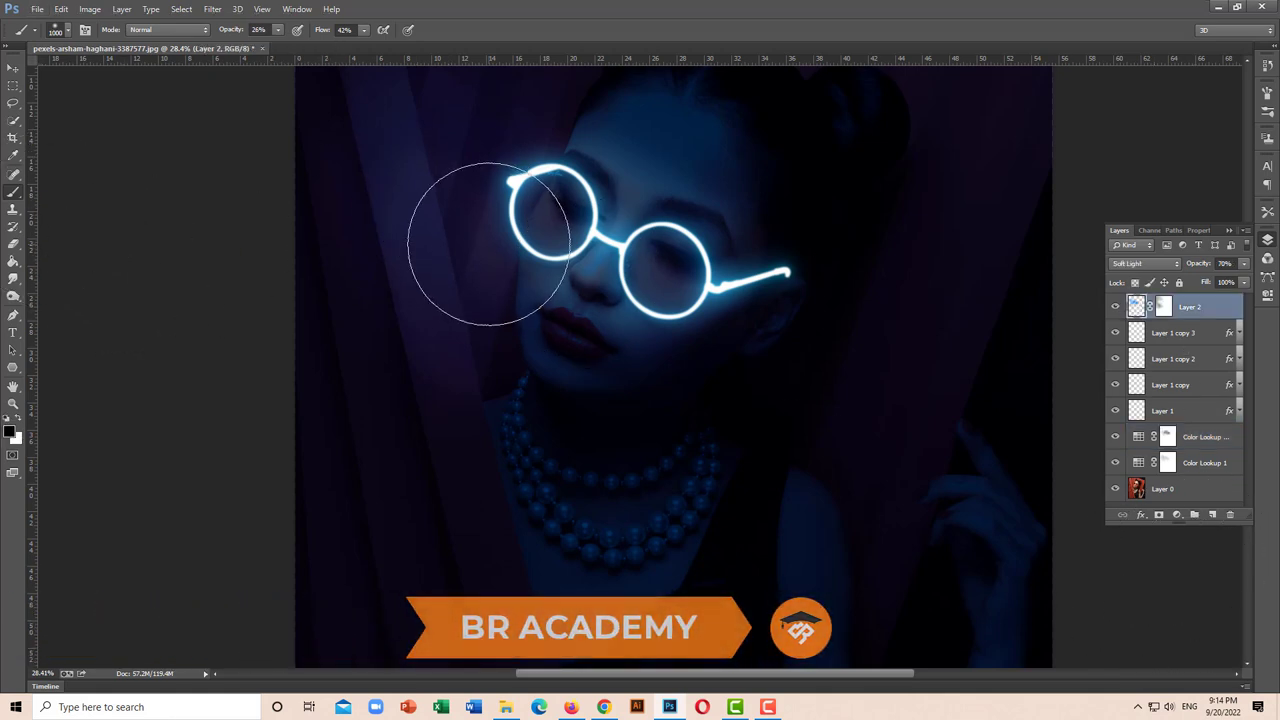
pyautogui.press('[')
pyautogui.press('[')
pyautogui.press('[')
pyautogui.press(']')
pyautogui.press(']')
pyautogui.keyDown('alt'); pyautogui.click(456, 303); pyautogui.keyUp('alt')
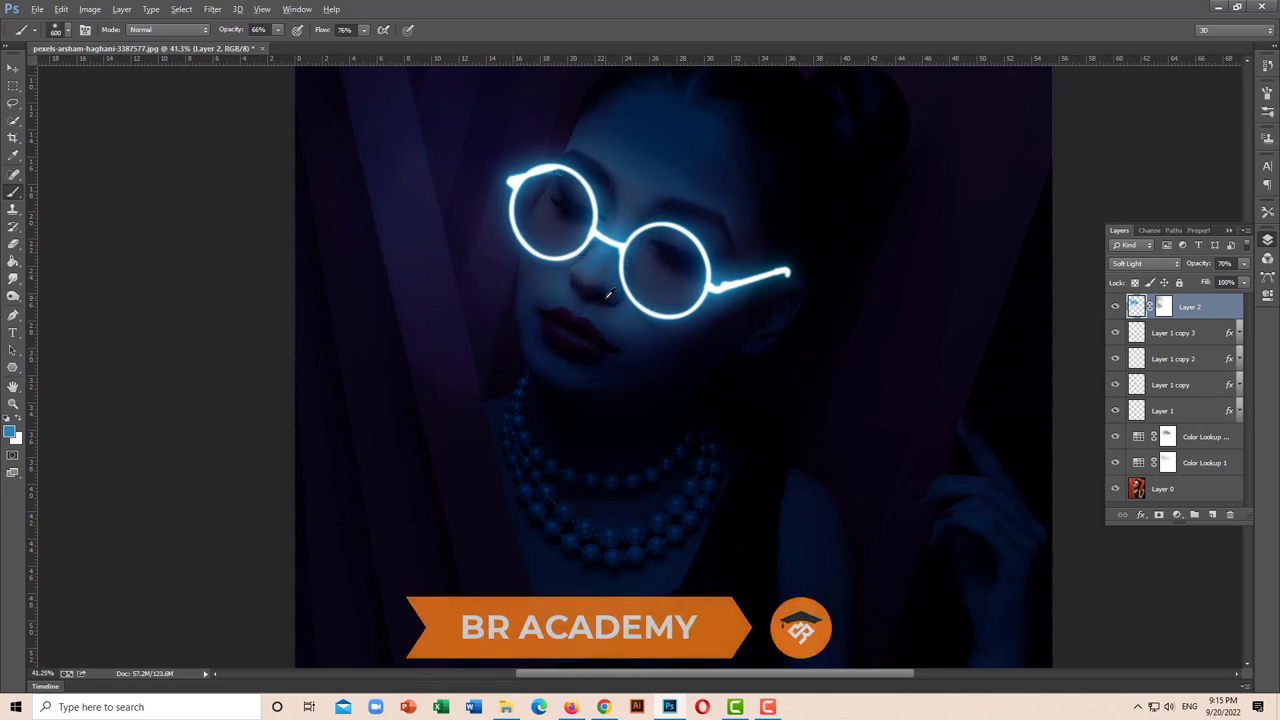
pyautogui.keyDown('alt'); pyautogui.scroll(2, 604, 291); pyautogui.keyUp('alt')
pyautogui.keyDown('alt'); pyautogui.scroll(2, 623, 358); pyautogui.keyUp('alt')
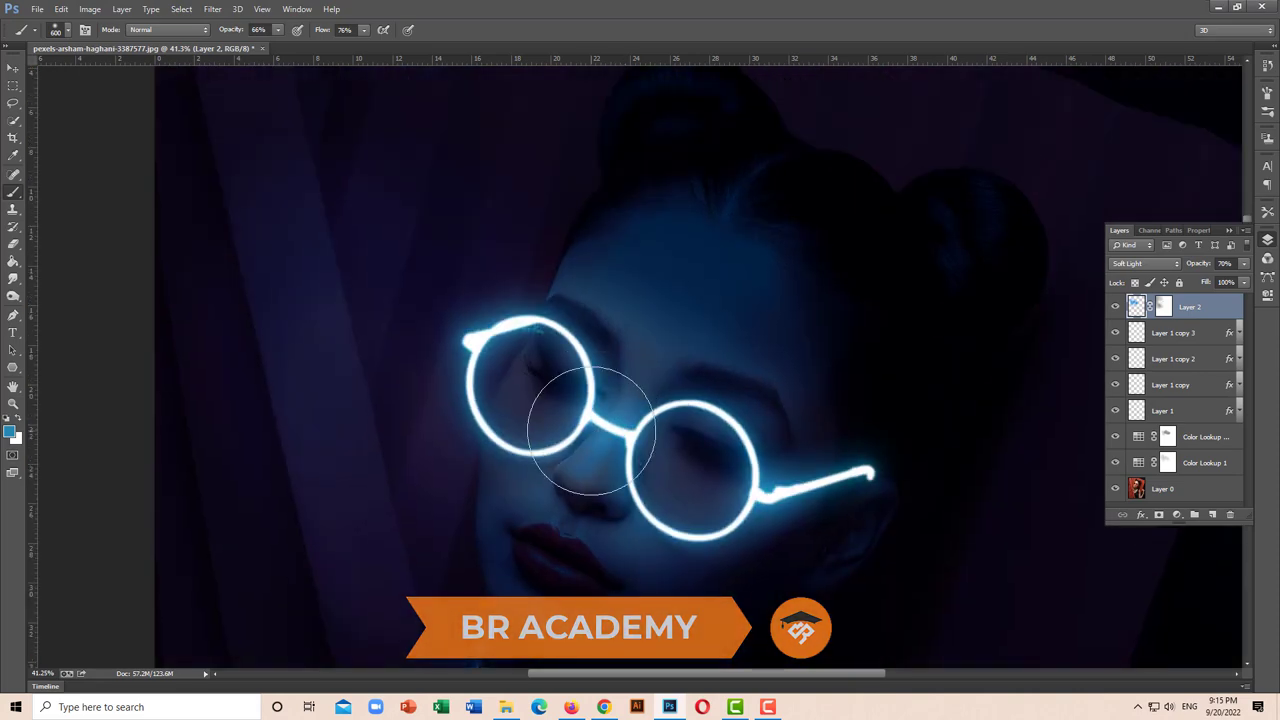
pyautogui.moveTo(600, 457); pyautogui.dragTo(603, 306)
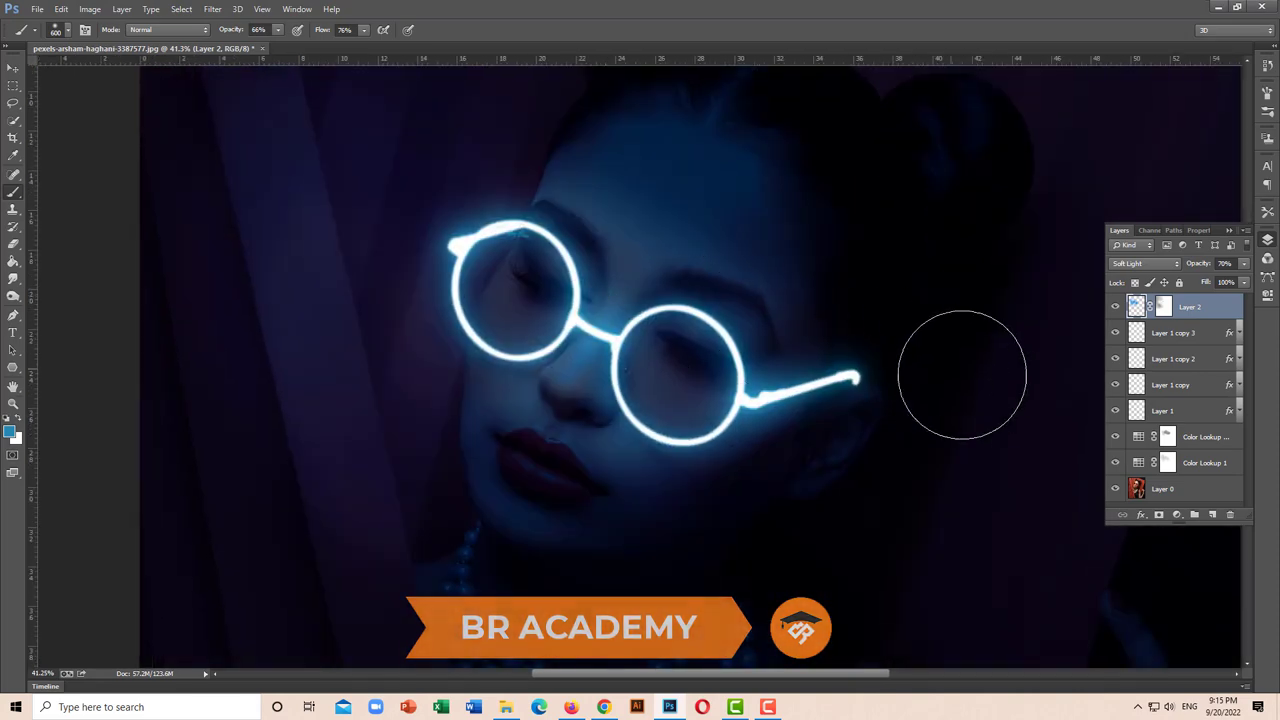
pyautogui.click(1168, 462)
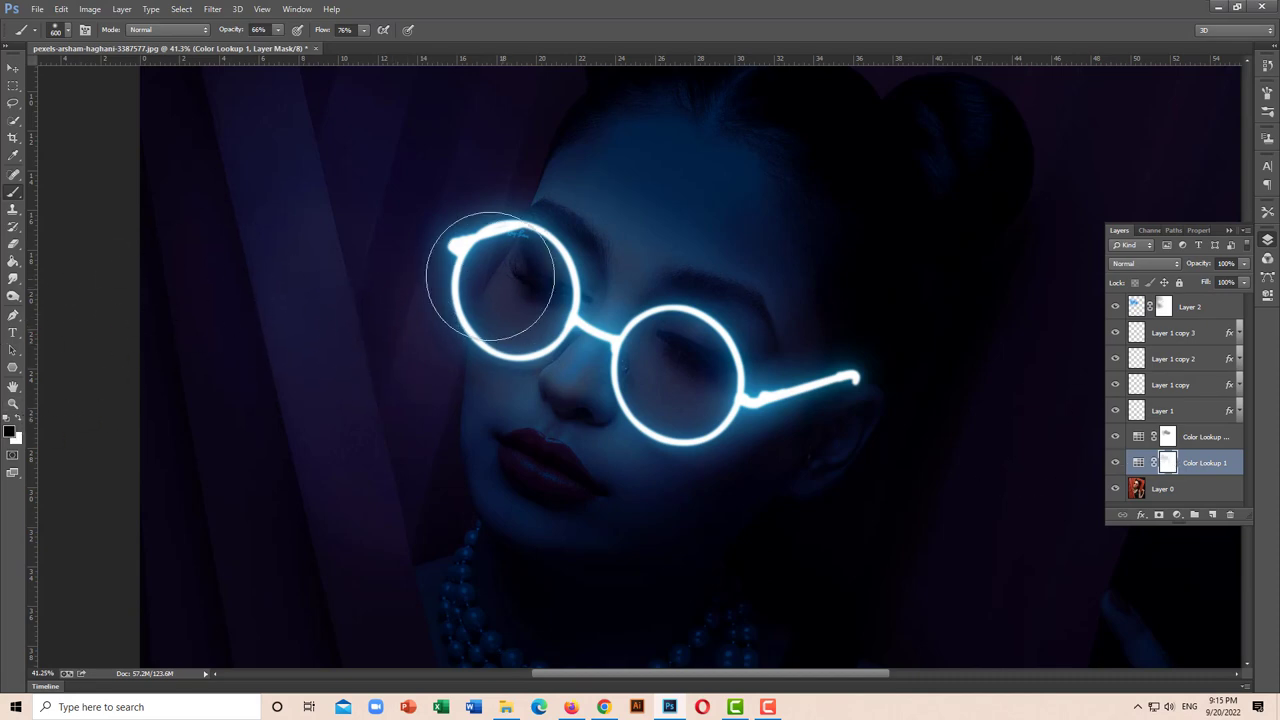
# Brush black at 23% opacity inside both lenses on the Color Lookup 1 mask, redoing a too-strong first pass.
pyautogui.moveTo(486, 277); pyautogui.dragTo(540, 330)
pyautogui.moveTo(660, 360); pyautogui.dragTo(690, 400)
pyautogui.moveTo(514, 286); pyautogui.dragTo(535, 283)
pyautogui.hotkey('ctrl', 'z')
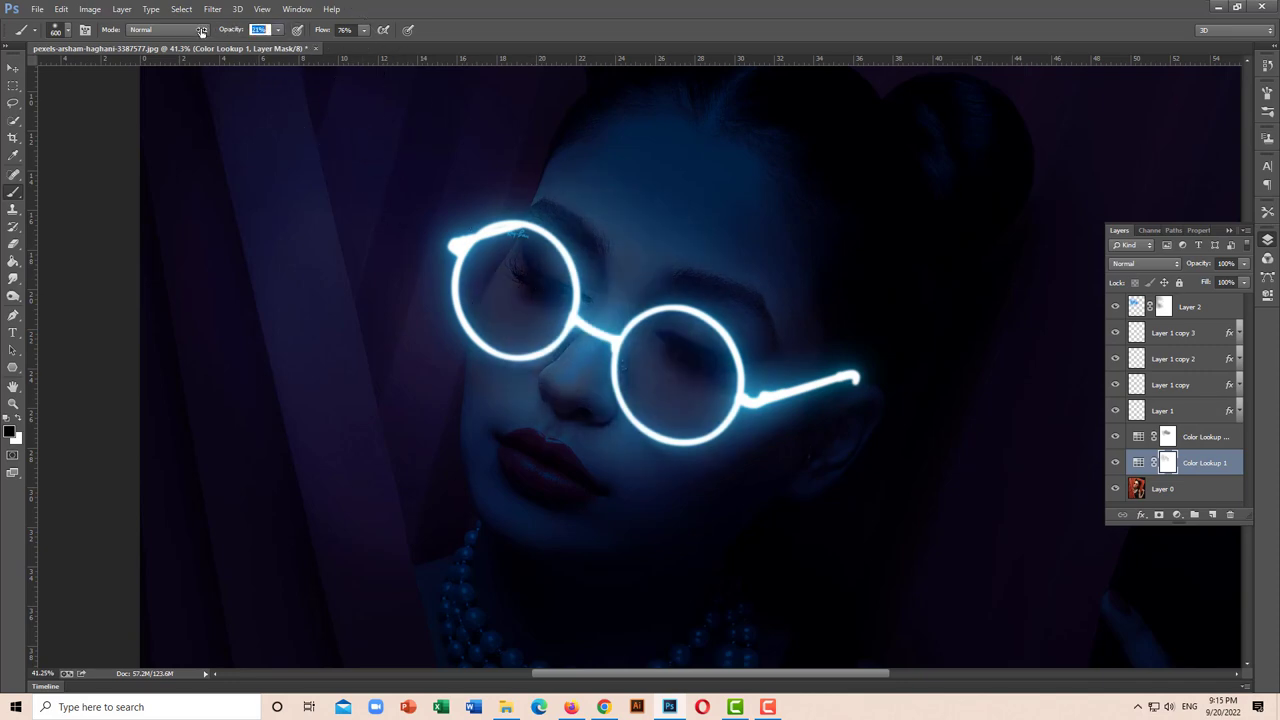
pyautogui.moveTo(201, 31); pyautogui.dragTo(206, 31)
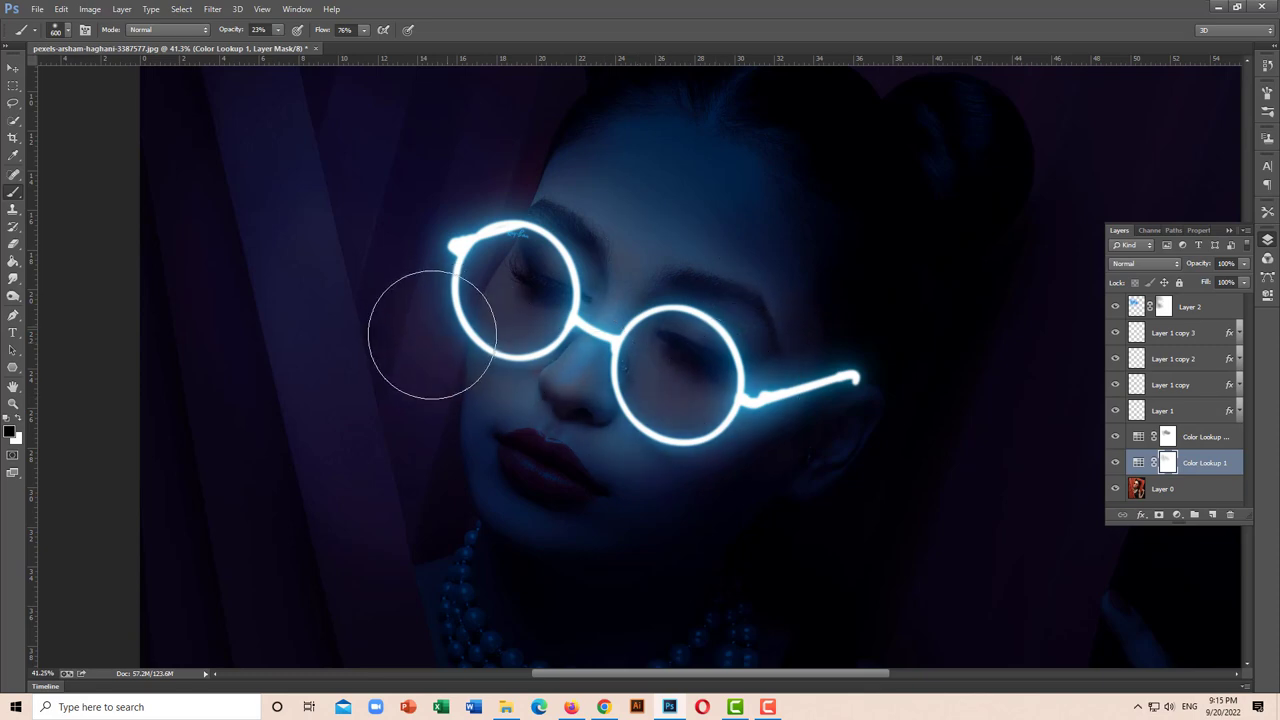
pyautogui.moveTo(686, 395); pyautogui.dragTo(697, 385)
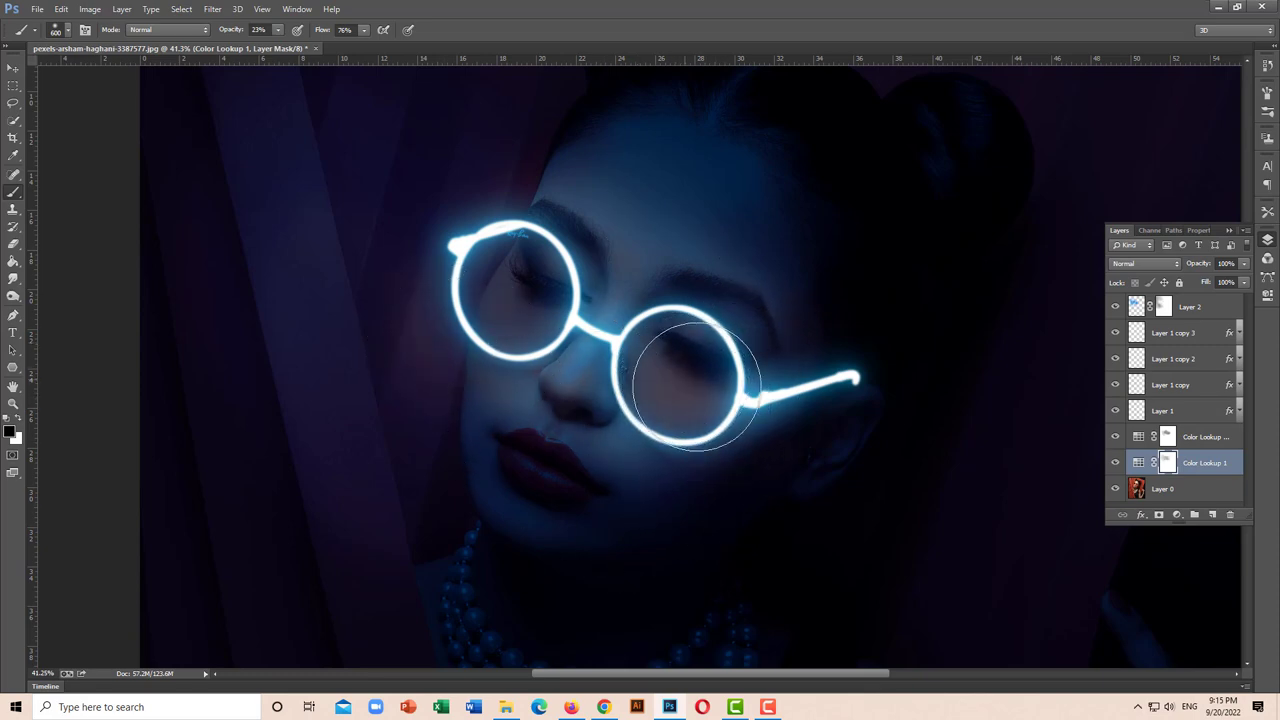
pyautogui.moveTo(486, 286); pyautogui.dragTo(594, 340)
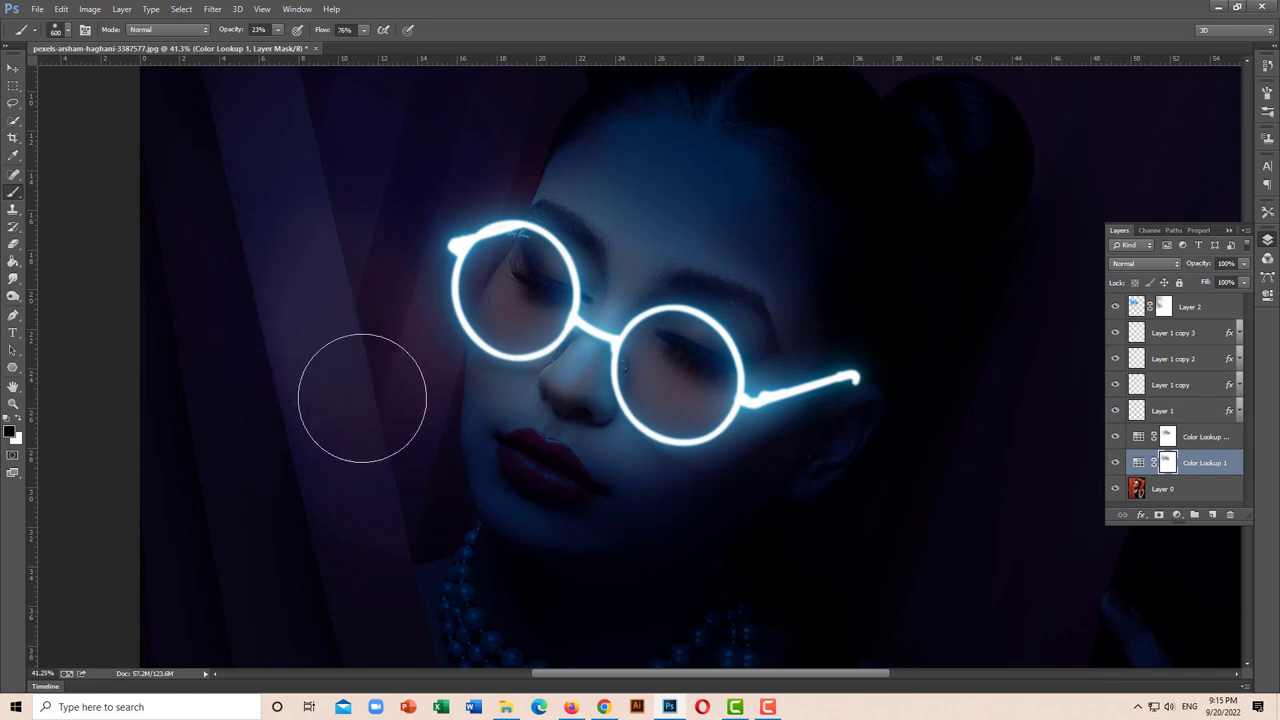
pyautogui.keyDown('alt'); pyautogui.scroll(-1, 775, 337); pyautogui.keyUp('alt')
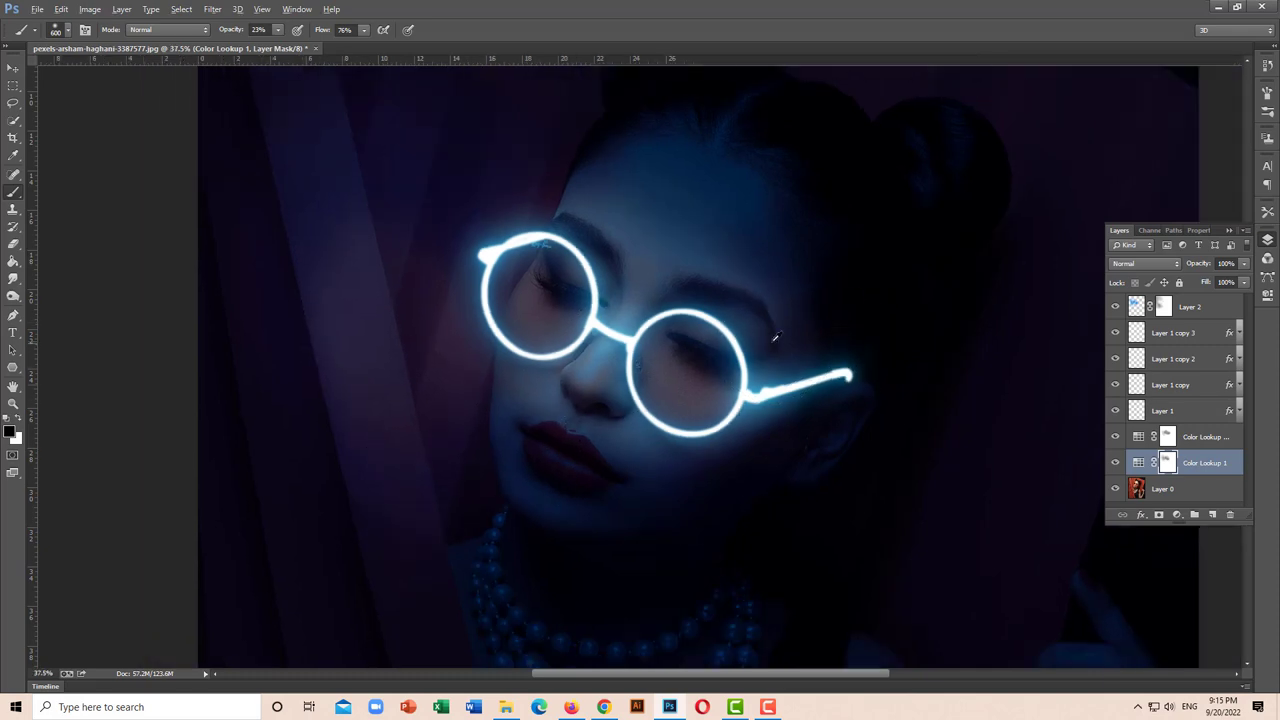
pyautogui.keyDown('alt'); pyautogui.scroll(-2, 775, 337); pyautogui.keyUp('alt')
pyautogui.keyDown('alt'); pyautogui.scroll(-2, 771, 340); pyautogui.keyUp('alt')
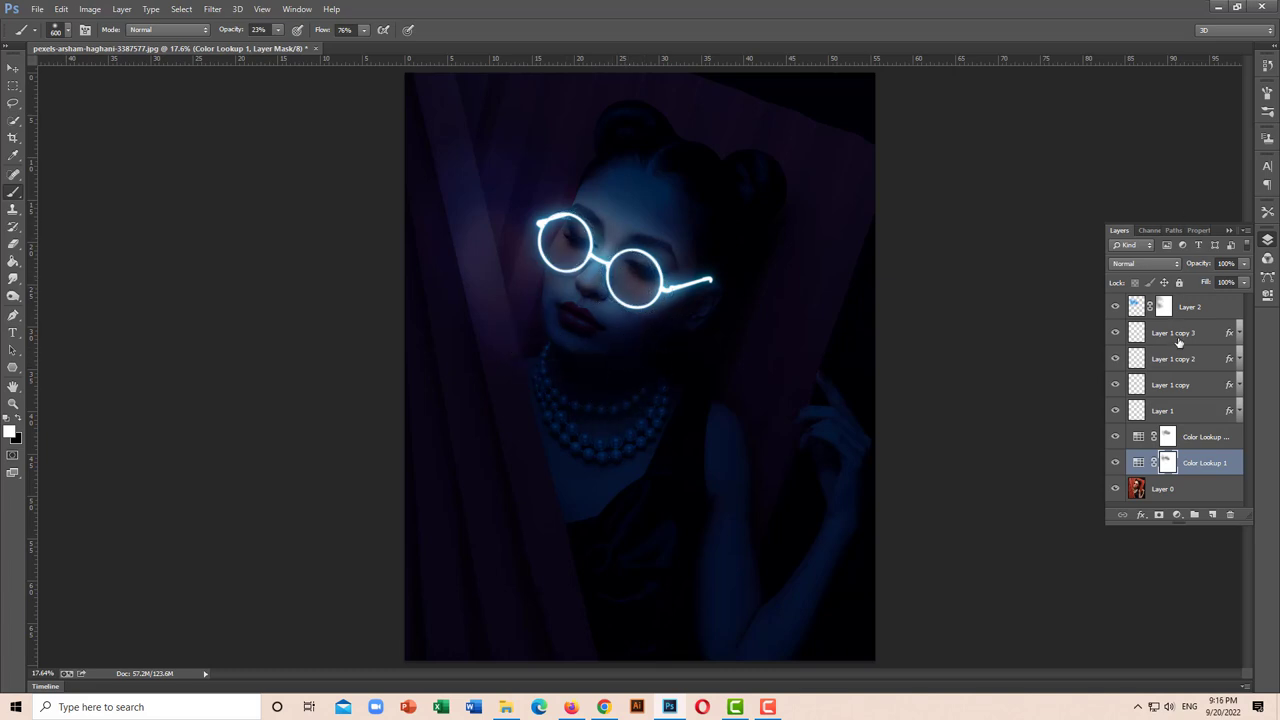
# Reduce the Outer Glow size on Layer 1 copy 3.
pyautogui.click(1126, 341)
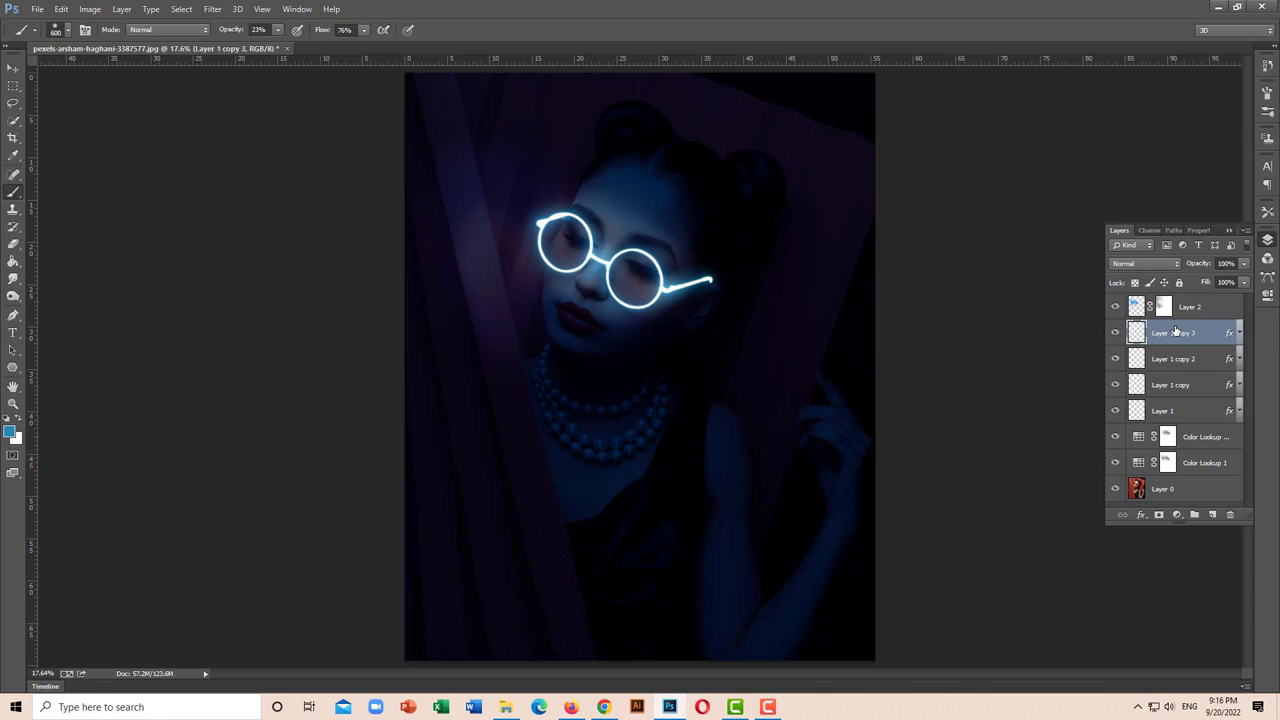
pyautogui.click(1240, 333)
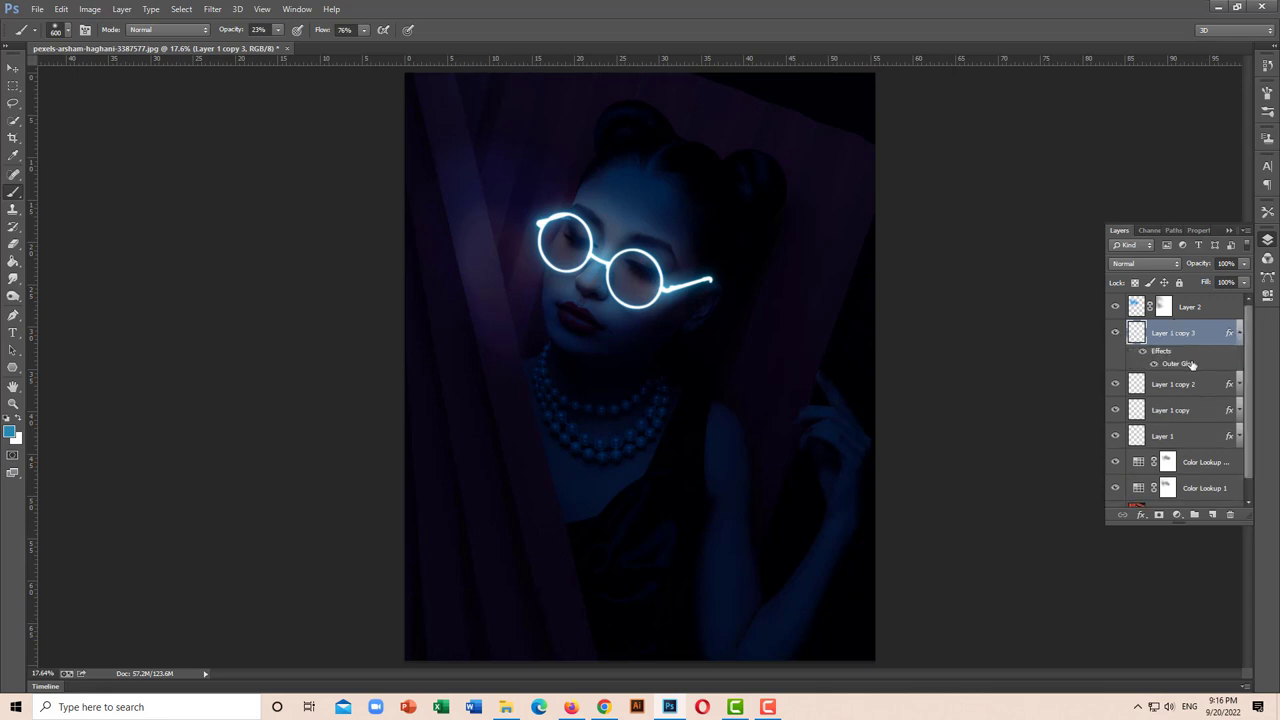
pyautogui.doubleClick(1186, 365)
pyautogui.moveTo(953, 214); pyautogui.dragTo(965, 190)
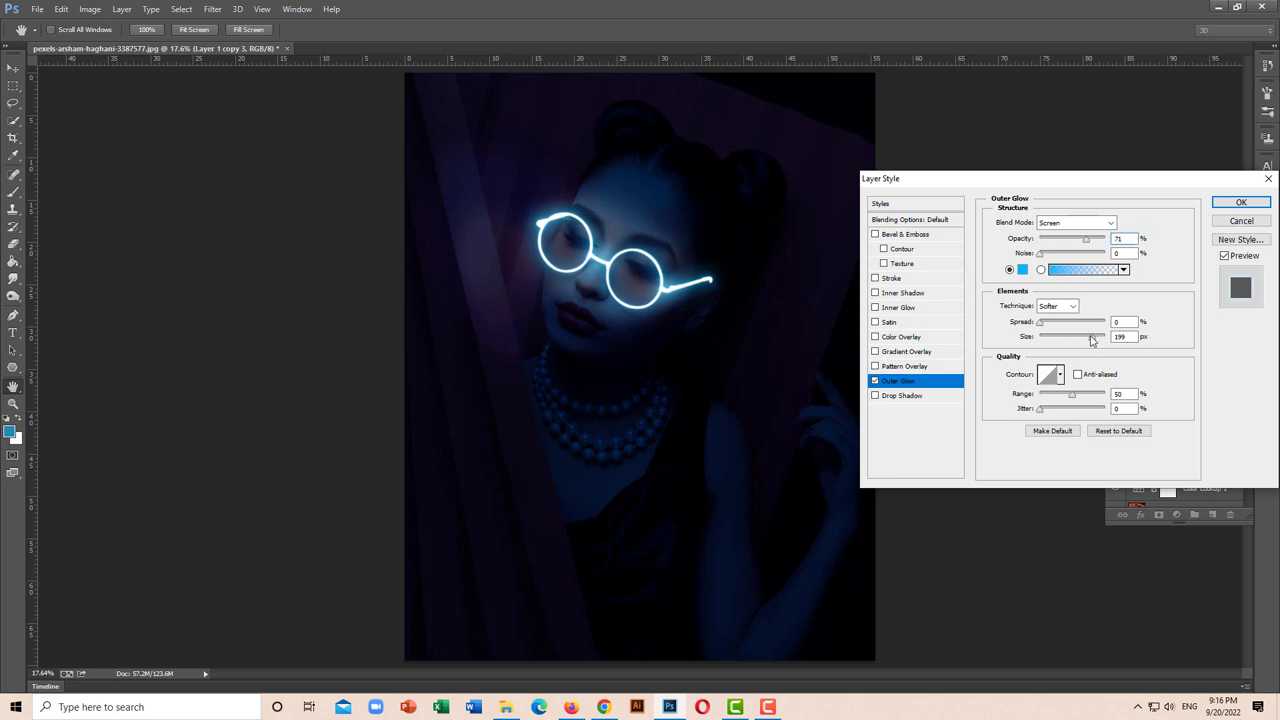
pyautogui.moveTo(1074, 340); pyautogui.dragTo(1043, 340)
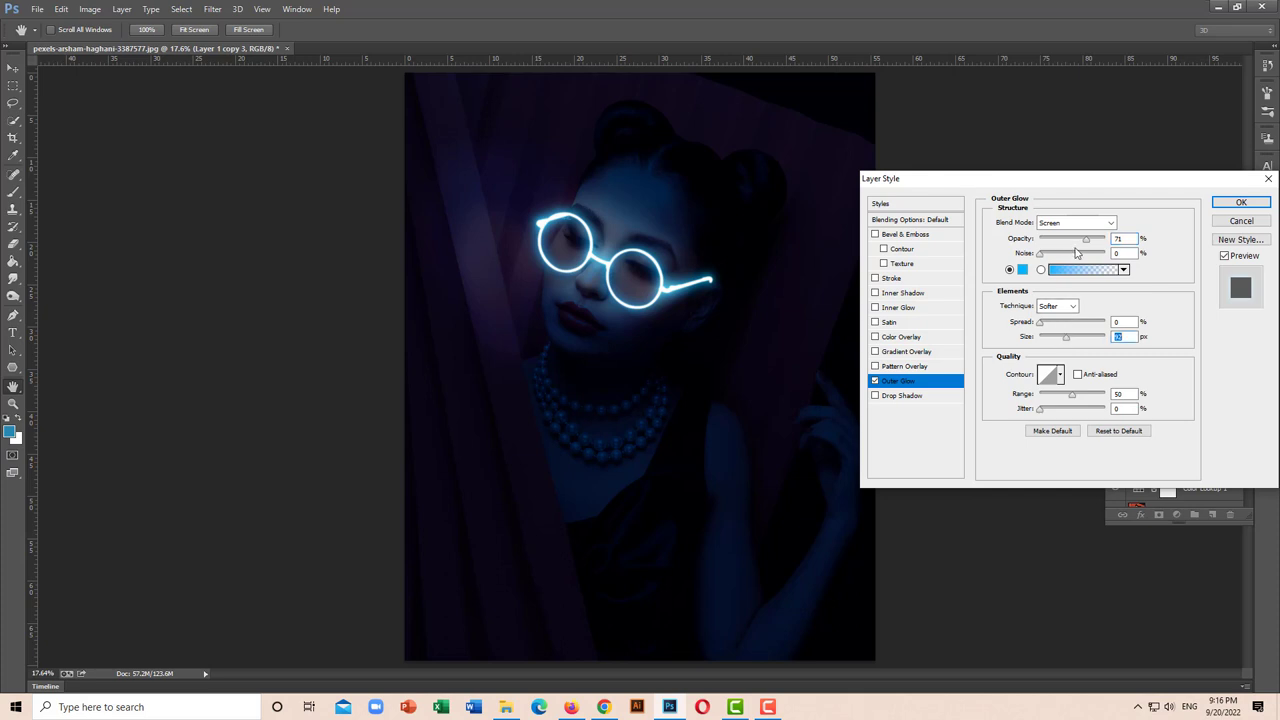
pyautogui.click(1236, 203)
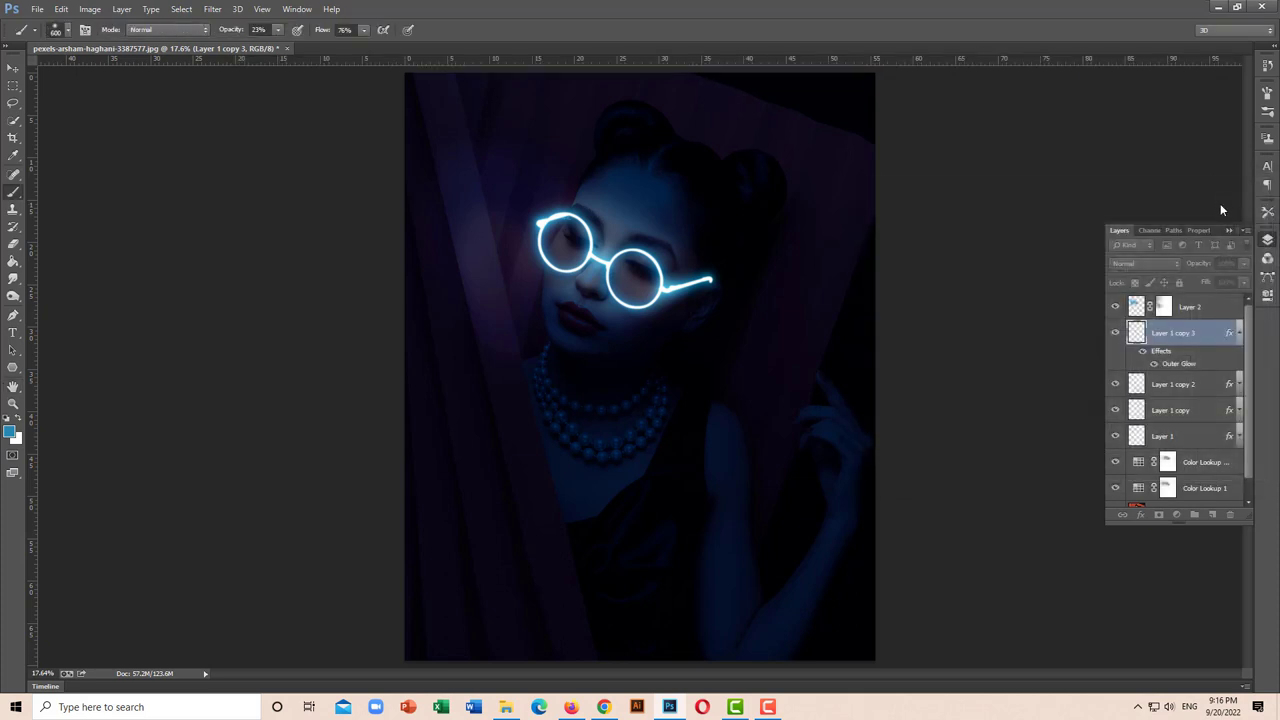
pyautogui.click(1238, 334)
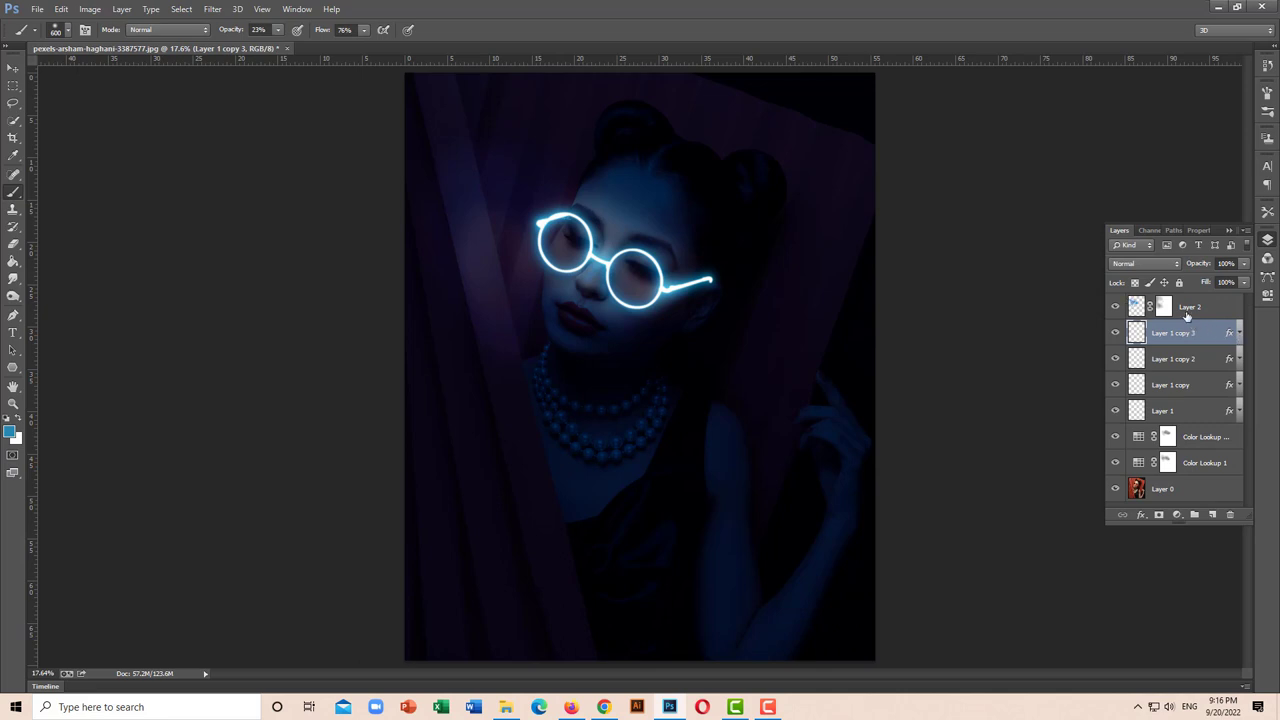
# Duplicate it as Layer 1 copy 4 and widen its Outer Glow to 250 px.
pyautogui.hotkey('ctrl', 'j')
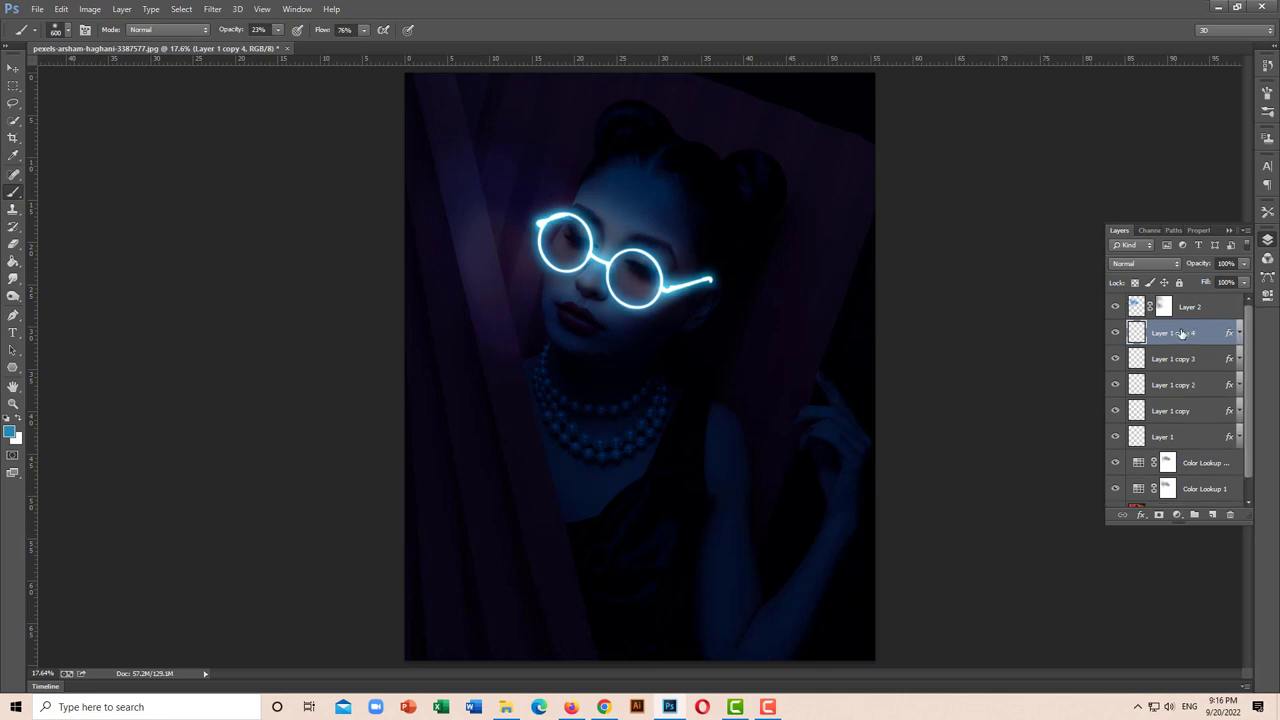
pyautogui.click(1239, 334)
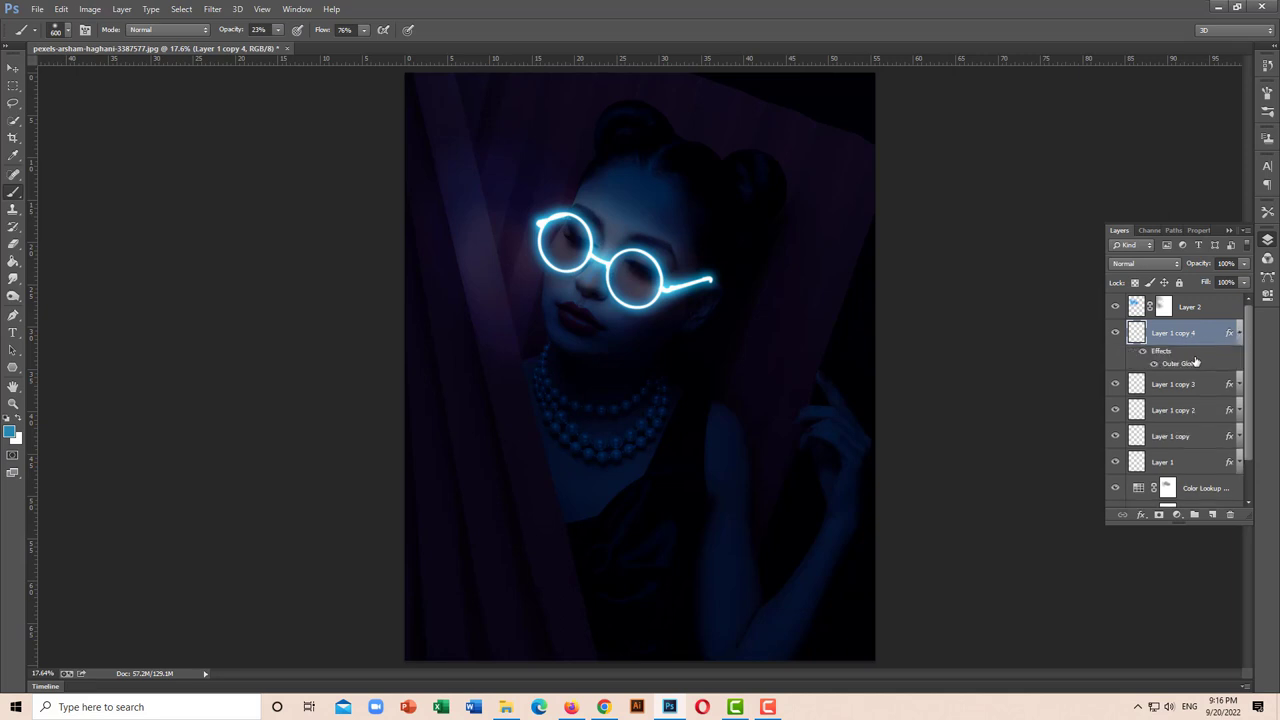
pyautogui.doubleClick(1189, 364)
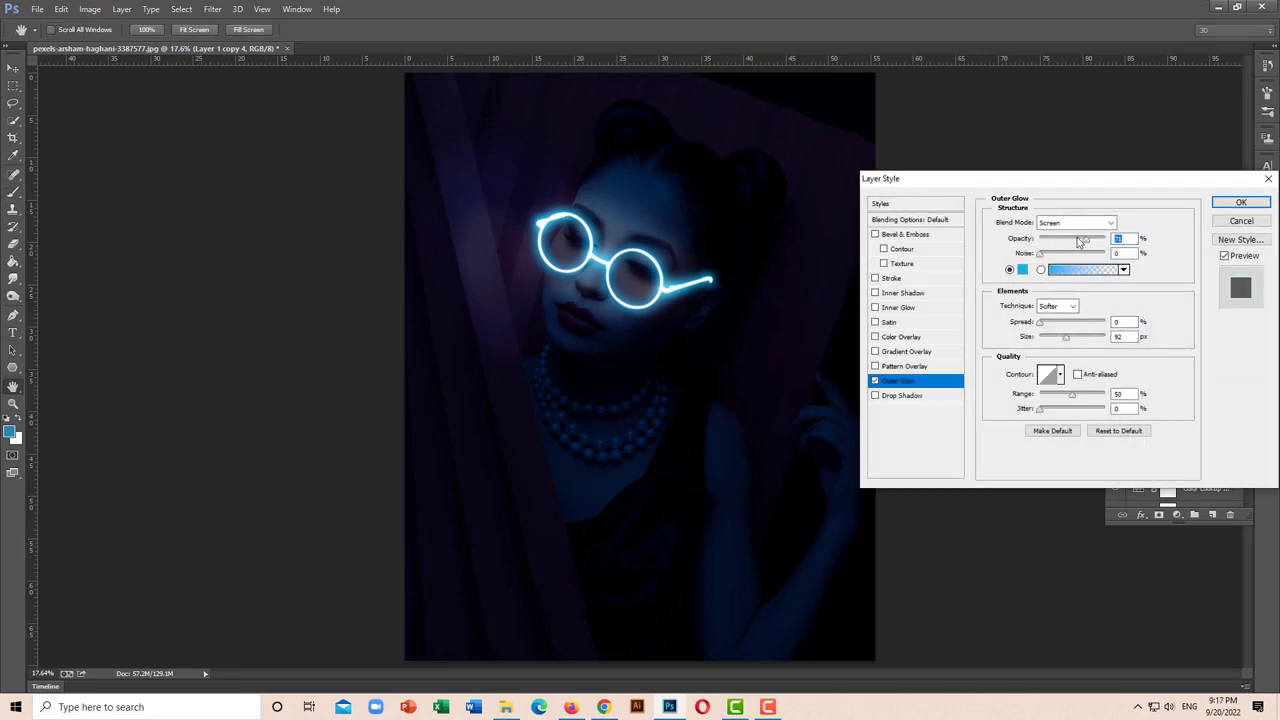
pyautogui.moveTo(1066, 340); pyautogui.dragTo(1086, 342)
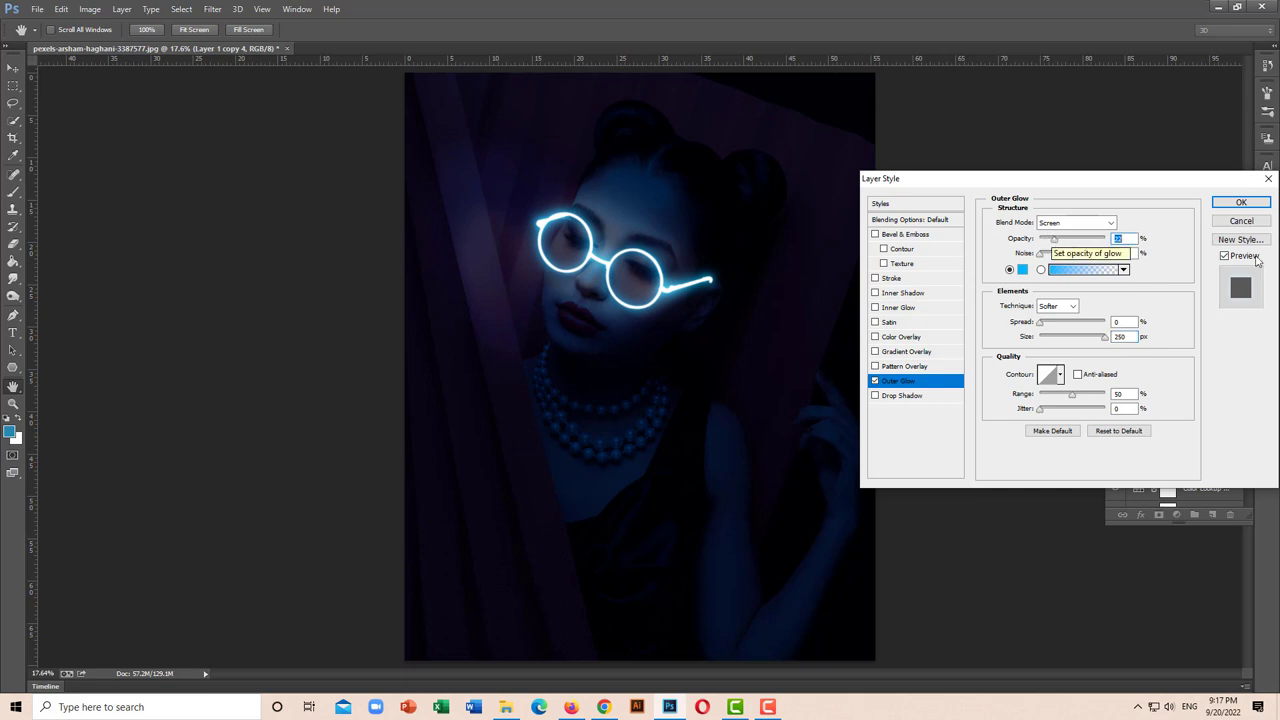
pyautogui.click(1241, 203)
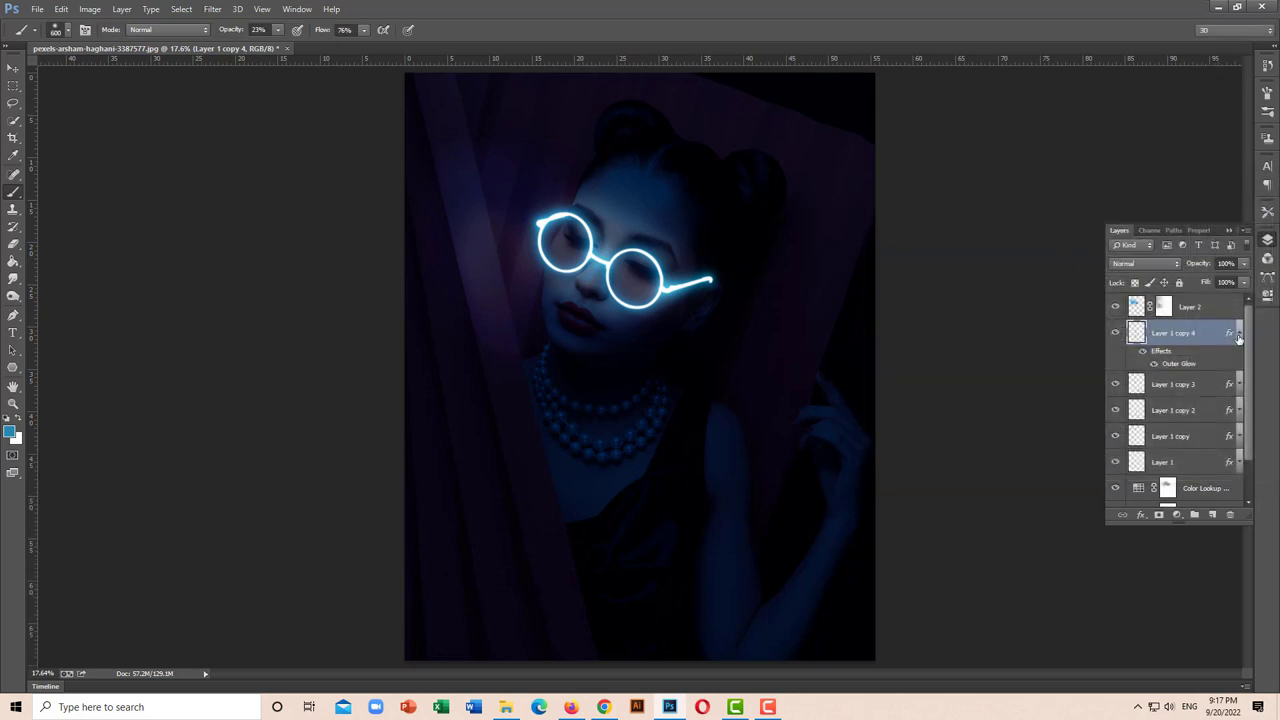
pyautogui.click(1239, 337)
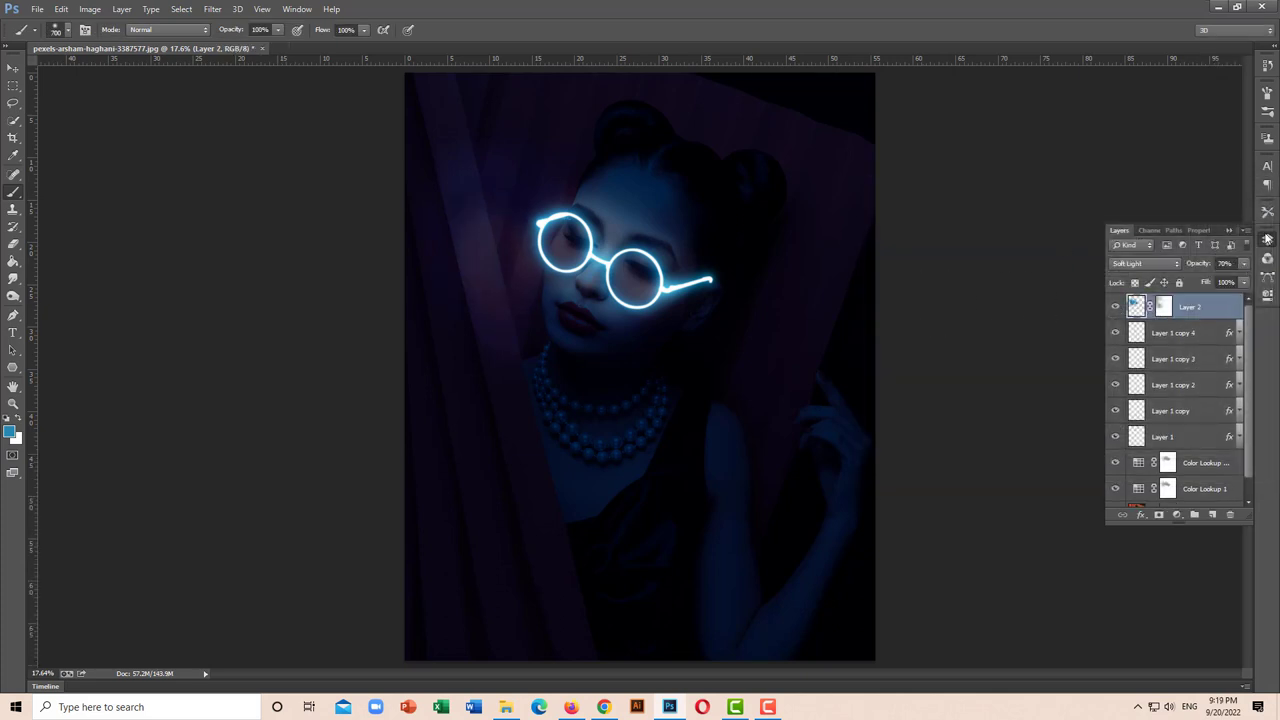
# Add new Layer 3 with blue painted left of the face, blended in Soft Light.
pyautogui.click(1267, 238)
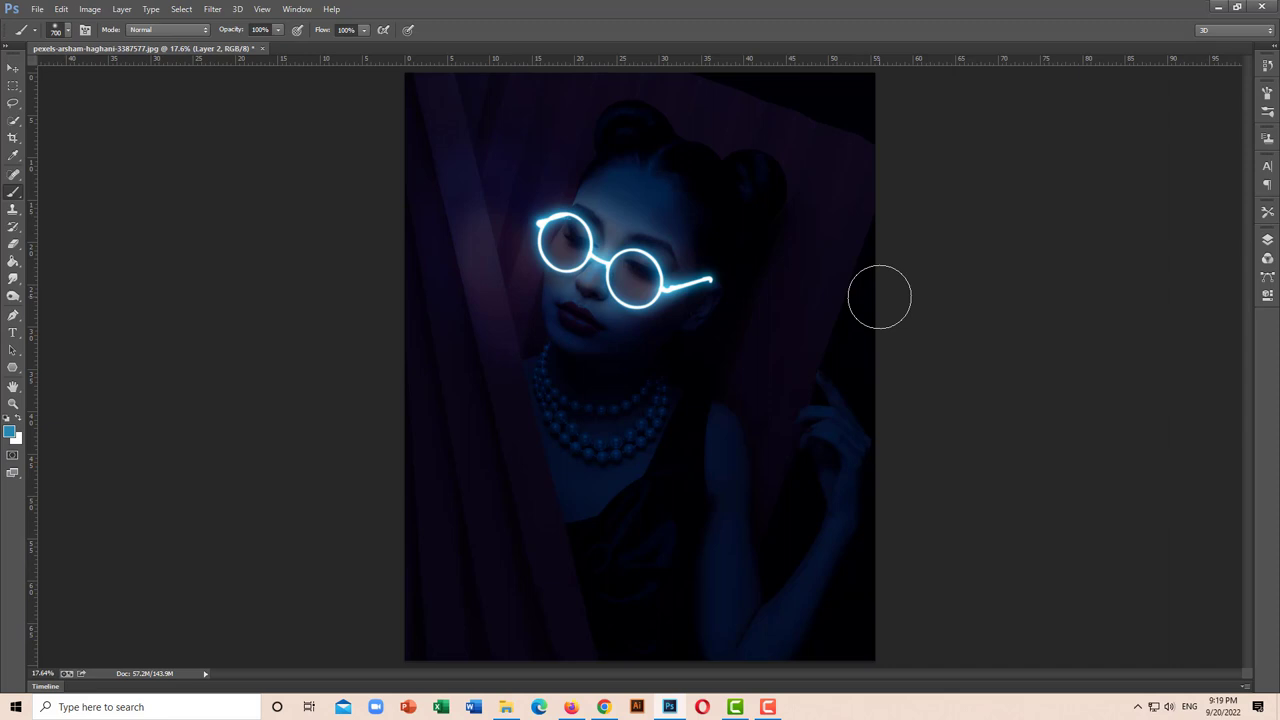
pyautogui.click(1267, 238)
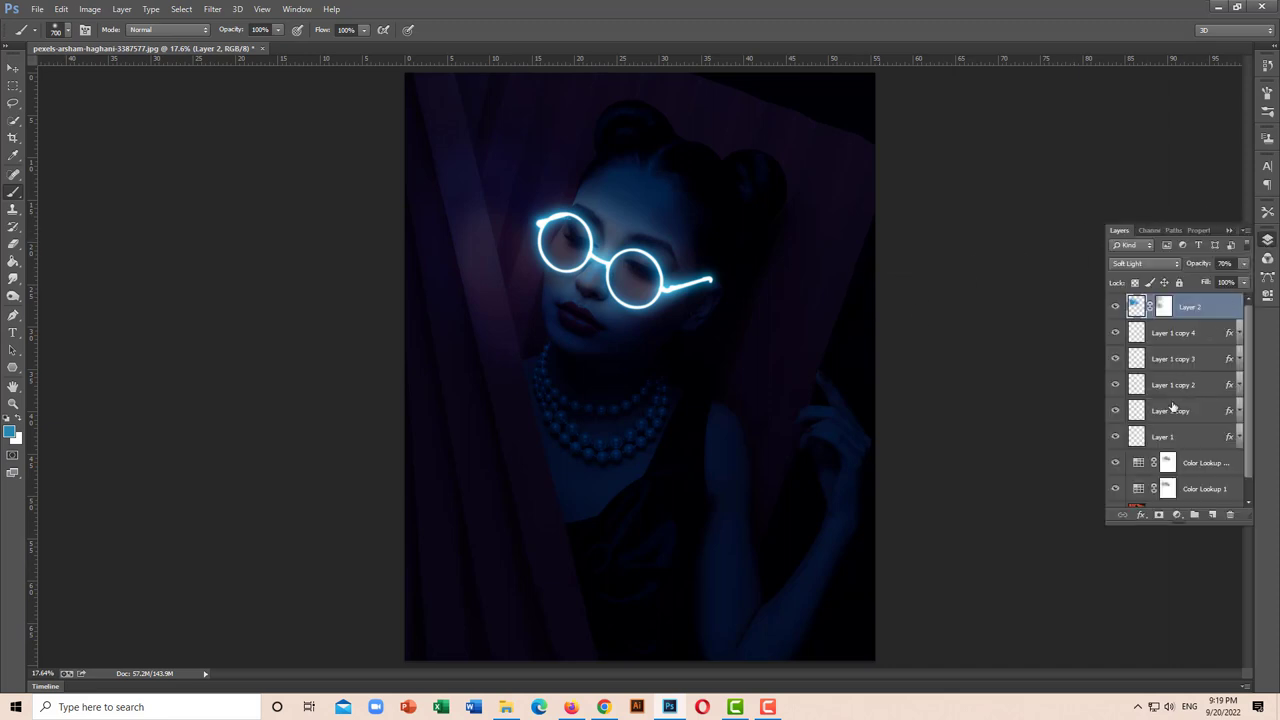
pyautogui.click(1215, 516)
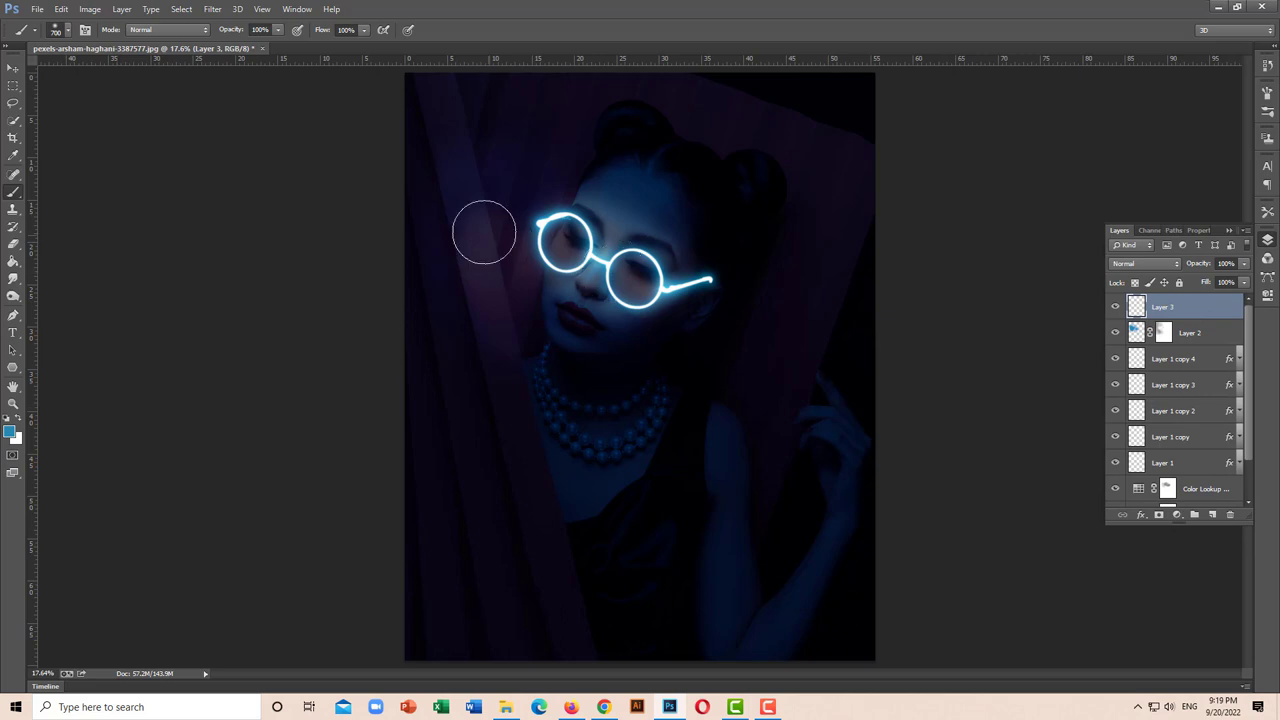
pyautogui.moveTo(484, 232)
pyautogui.mouseDown()
pyautogui.moveTo(500, 300)
pyautogui.moveTo(500, 286)
pyautogui.mouseUp()
pyautogui.click(1160, 263)
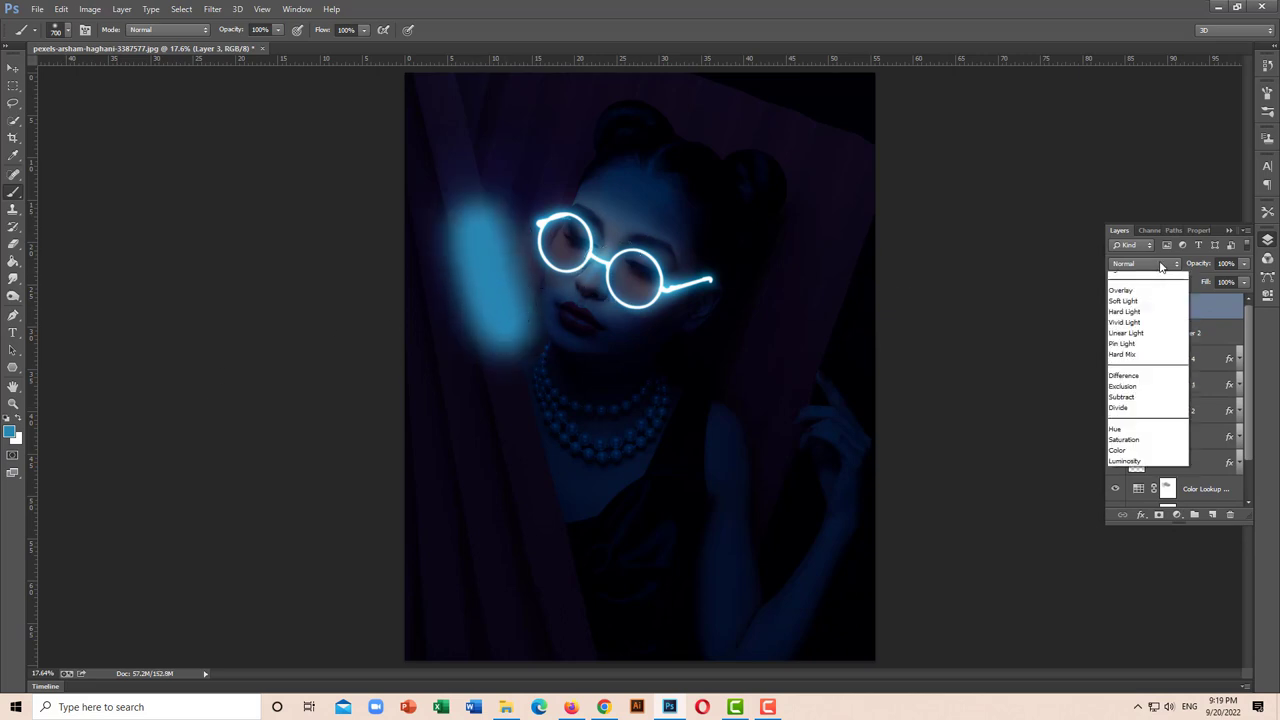
pyautogui.click(1127, 451)
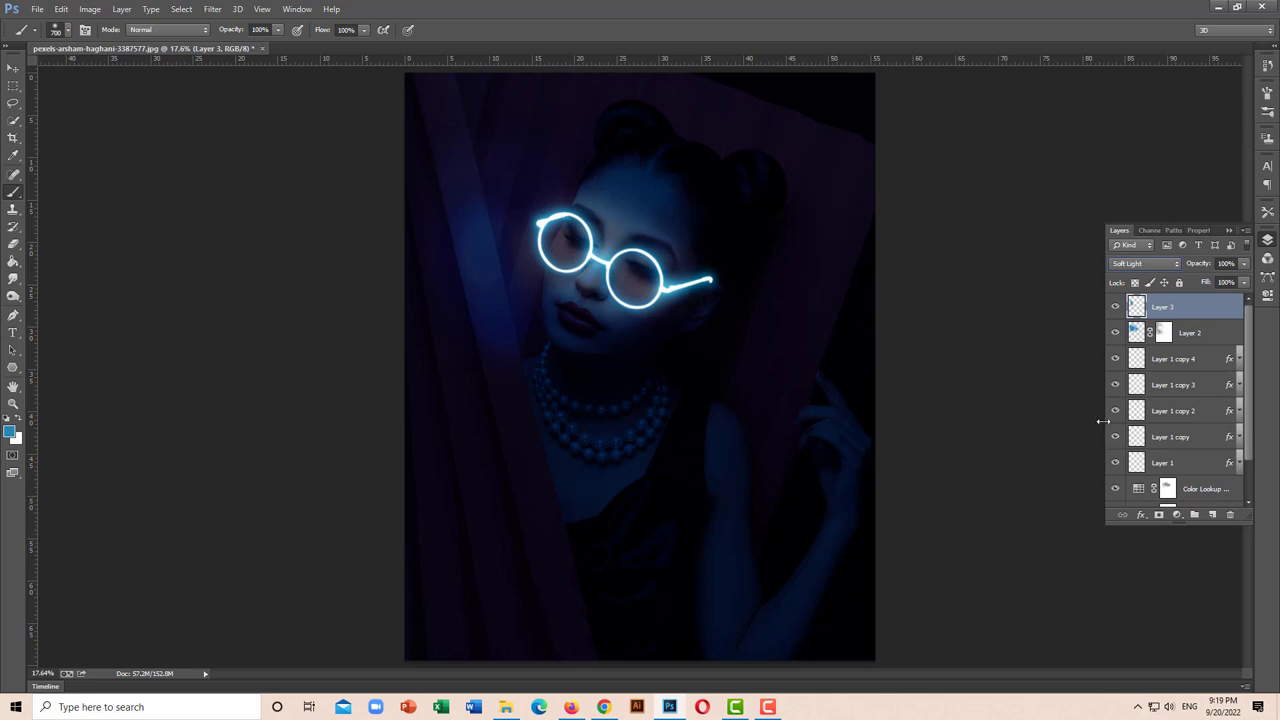
# Paint black at 29% opacity on the Color Lookup mask around the left cheek.
pyautogui.click(1168, 486)
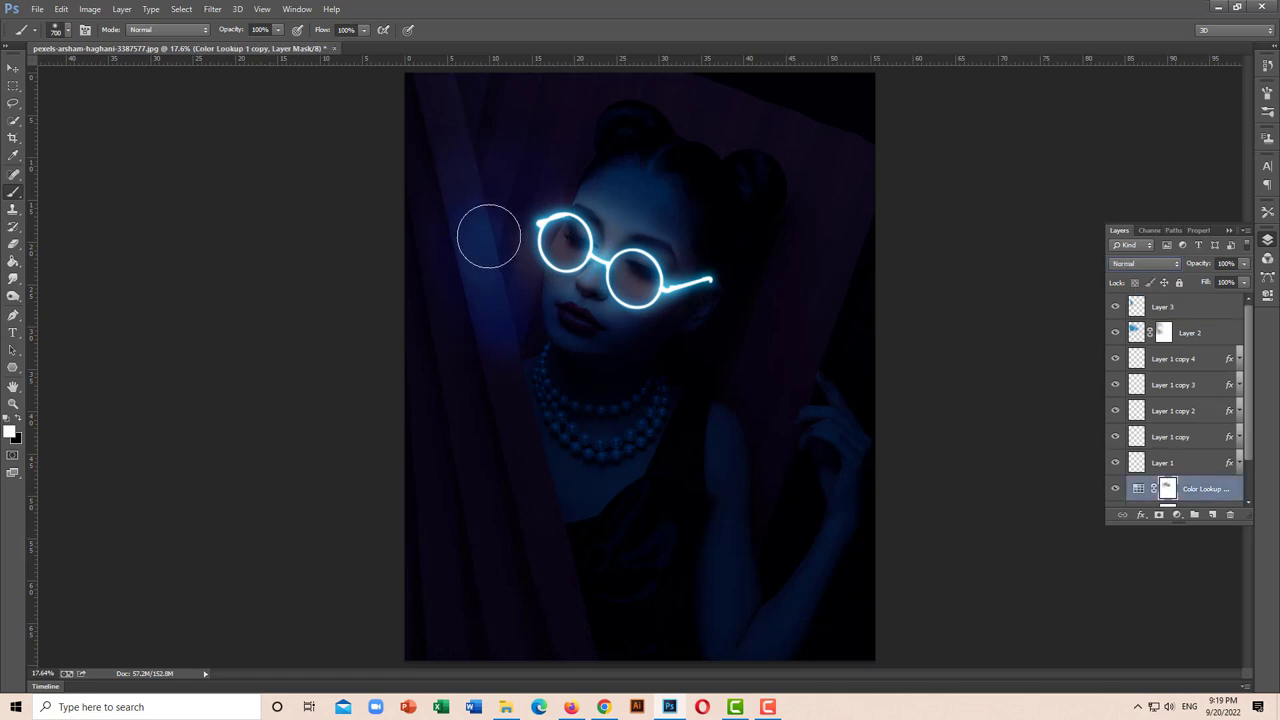
pyautogui.click(20, 426)
pyautogui.moveTo(485, 240); pyautogui.dragTo(503, 318)
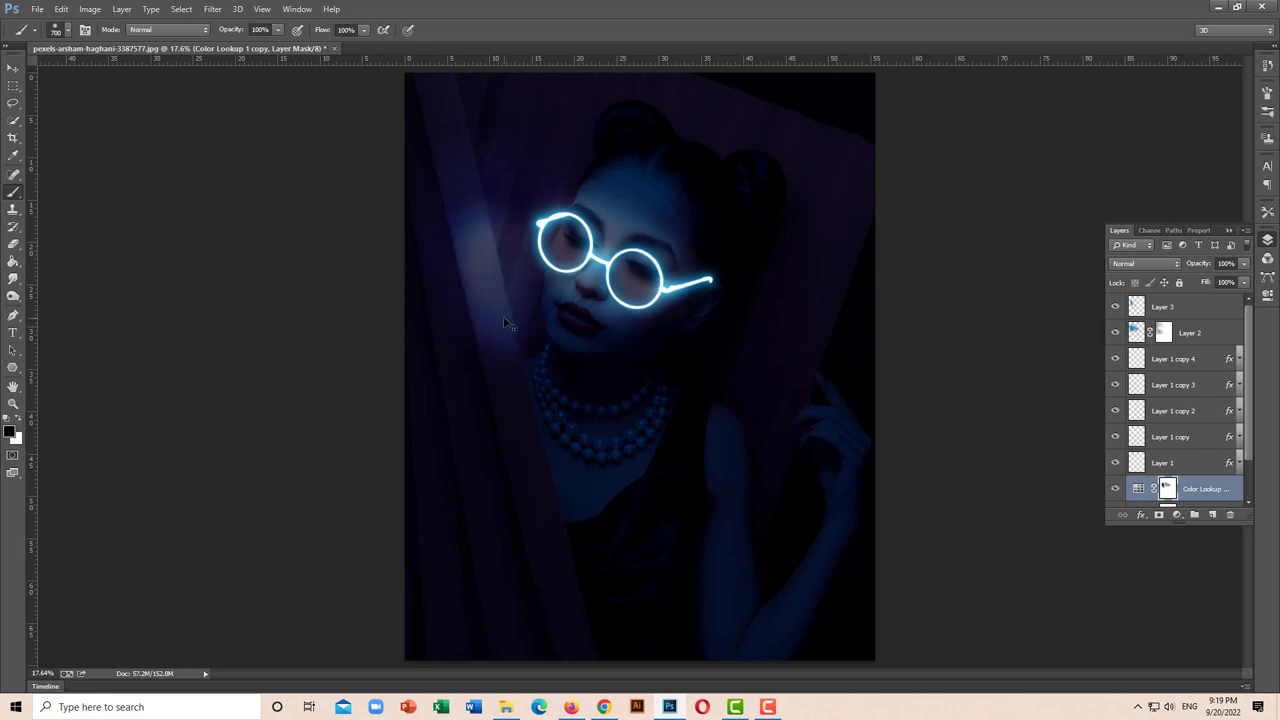
pyautogui.hotkey('ctrl', 'z')
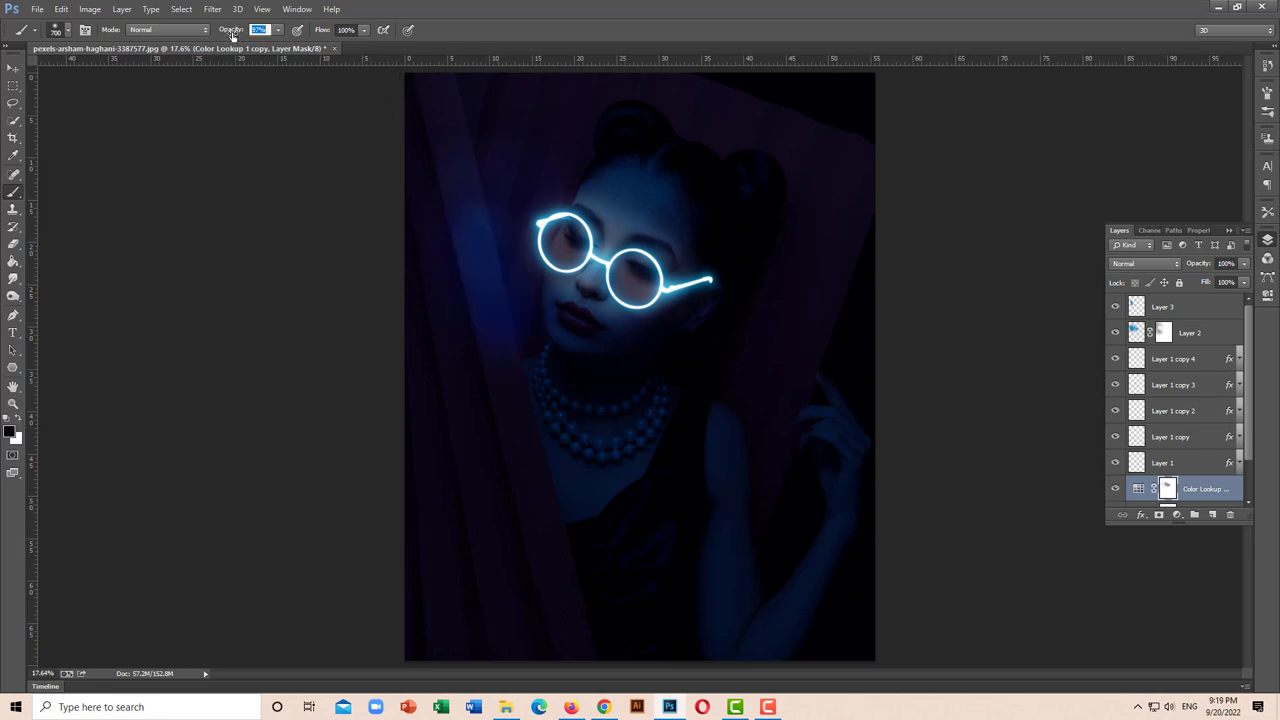
pyautogui.write('29')
pyautogui.press('Return')
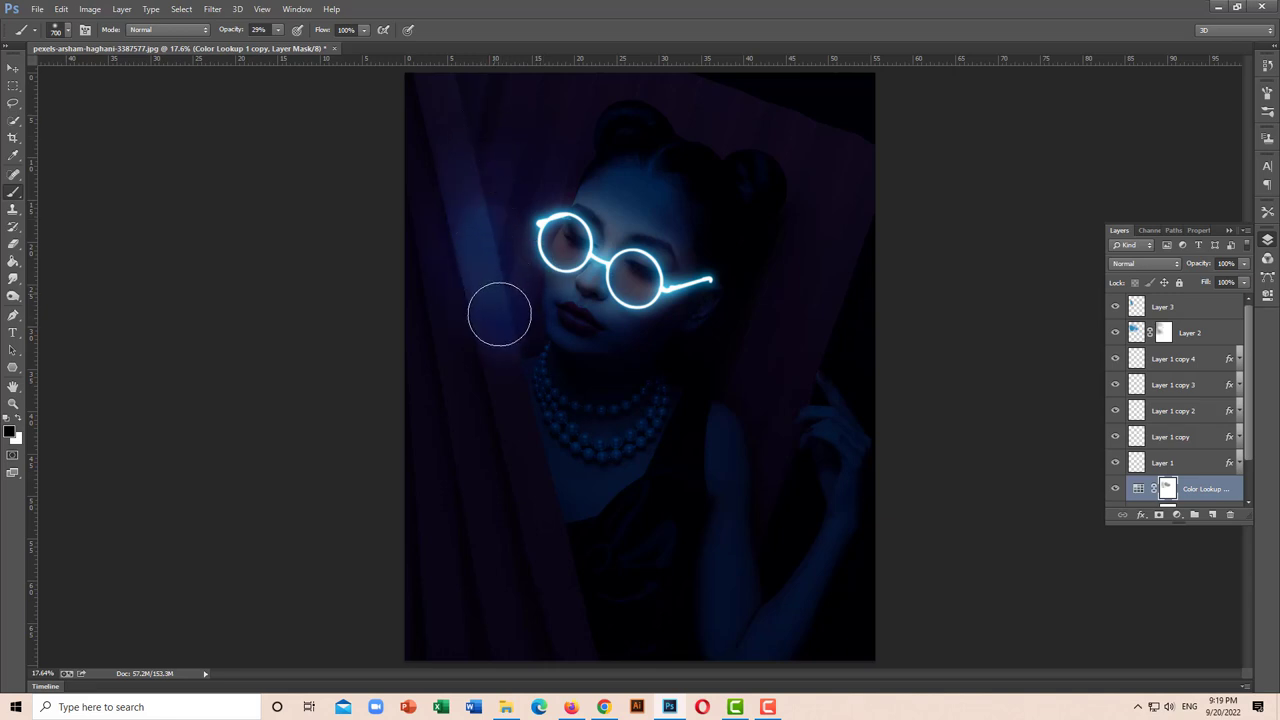
pyautogui.moveTo(510, 348); pyautogui.dragTo(525, 260)
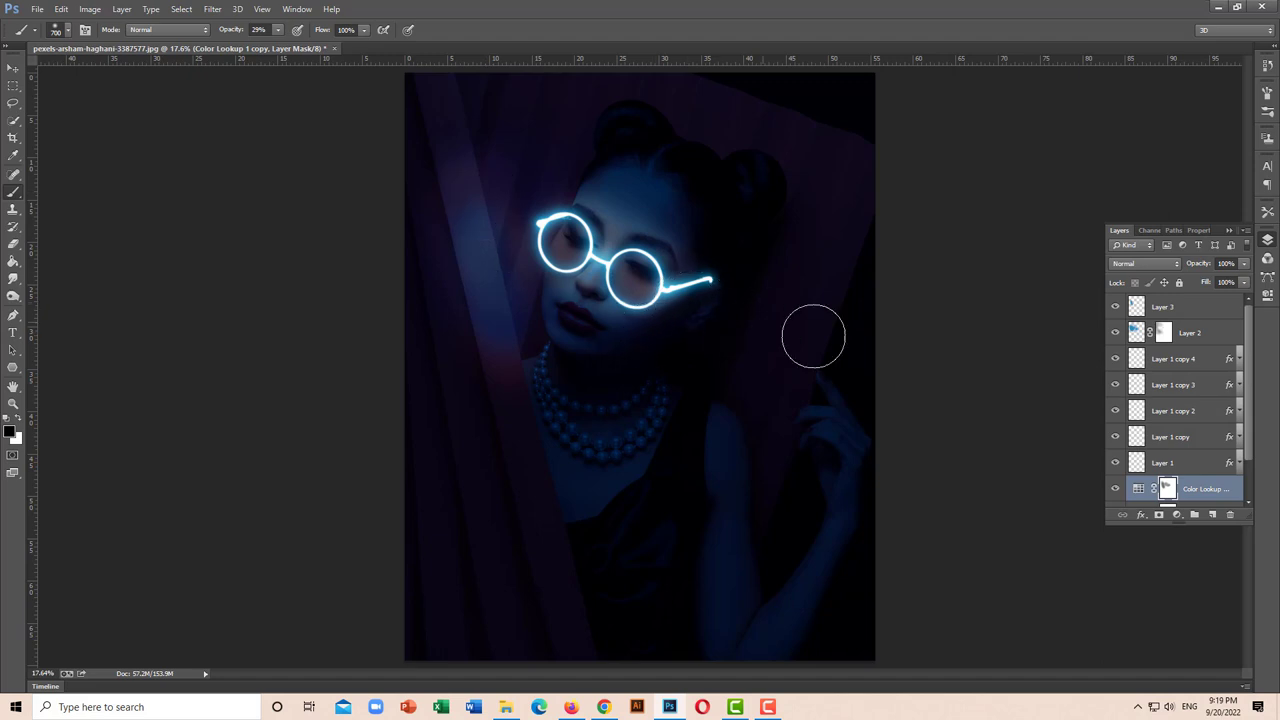
pyautogui.click(1140, 309)
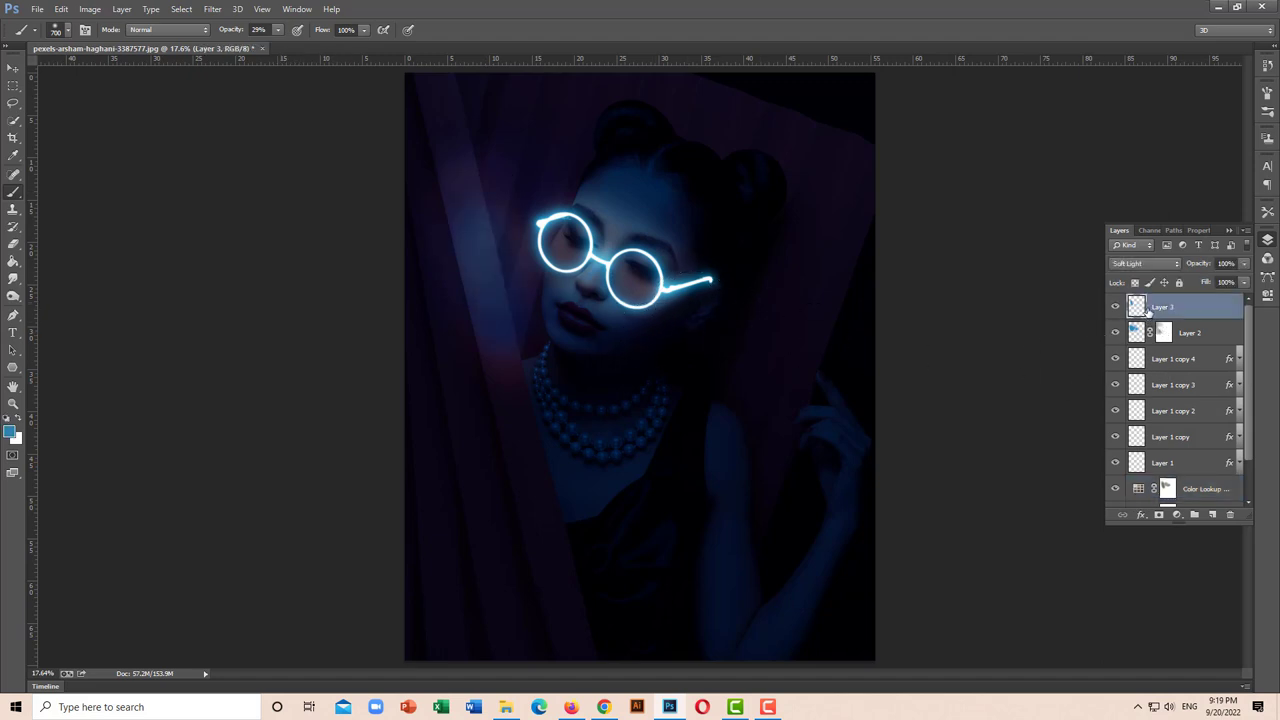
# Blur Layer 3's blue glow with a 38.7-pixel Gaussian Blur.
pyautogui.click(212, 9)
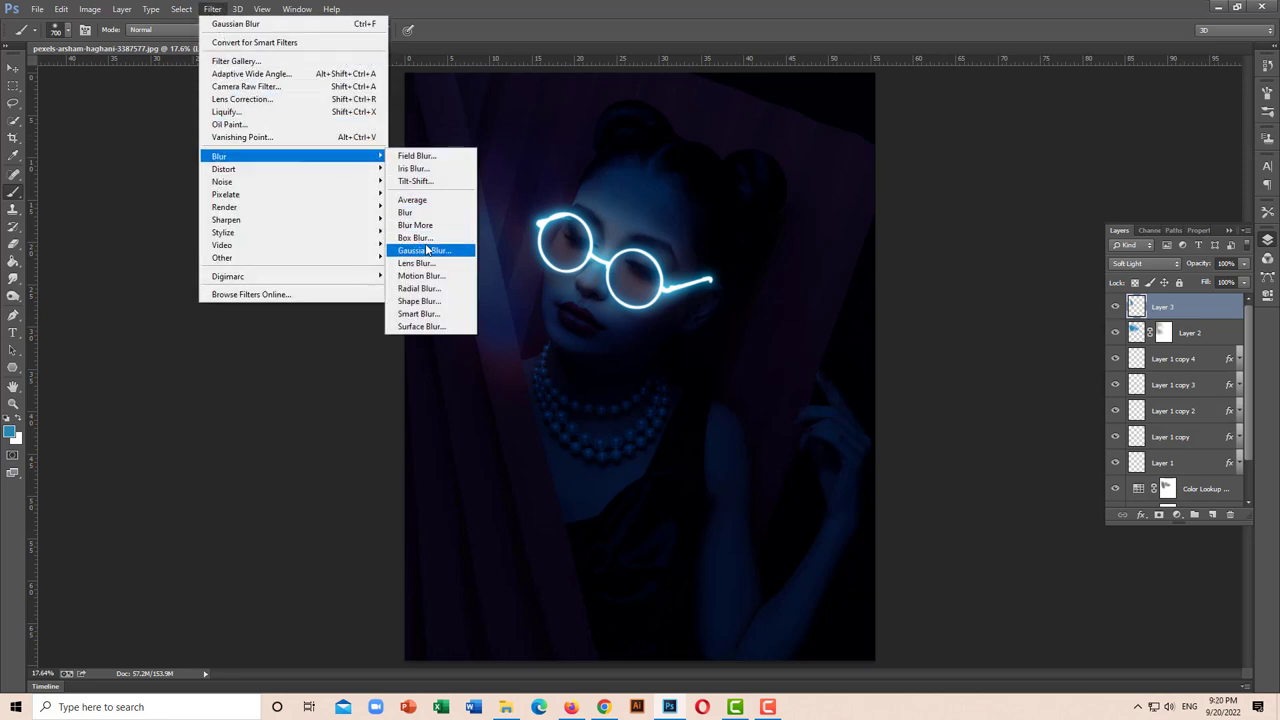
pyautogui.click(430, 251)
pyautogui.moveTo(801, 419); pyautogui.dragTo(836, 411)
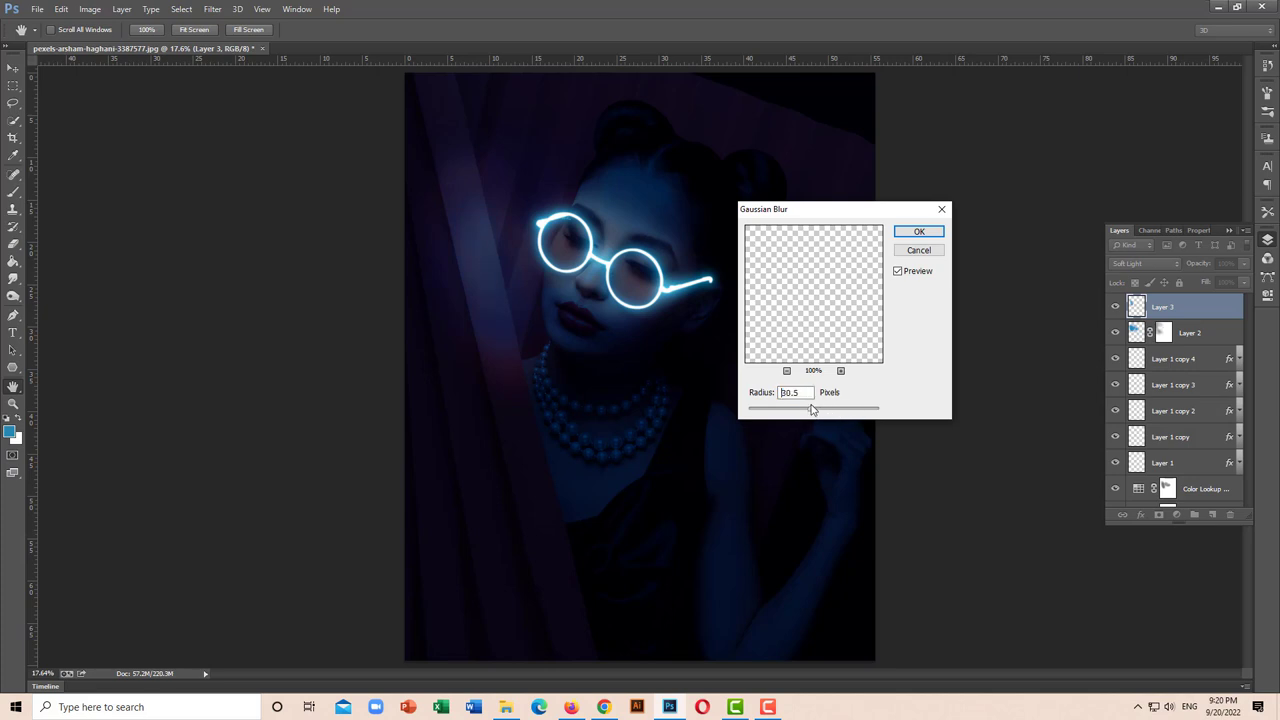
pyautogui.click(914, 234)
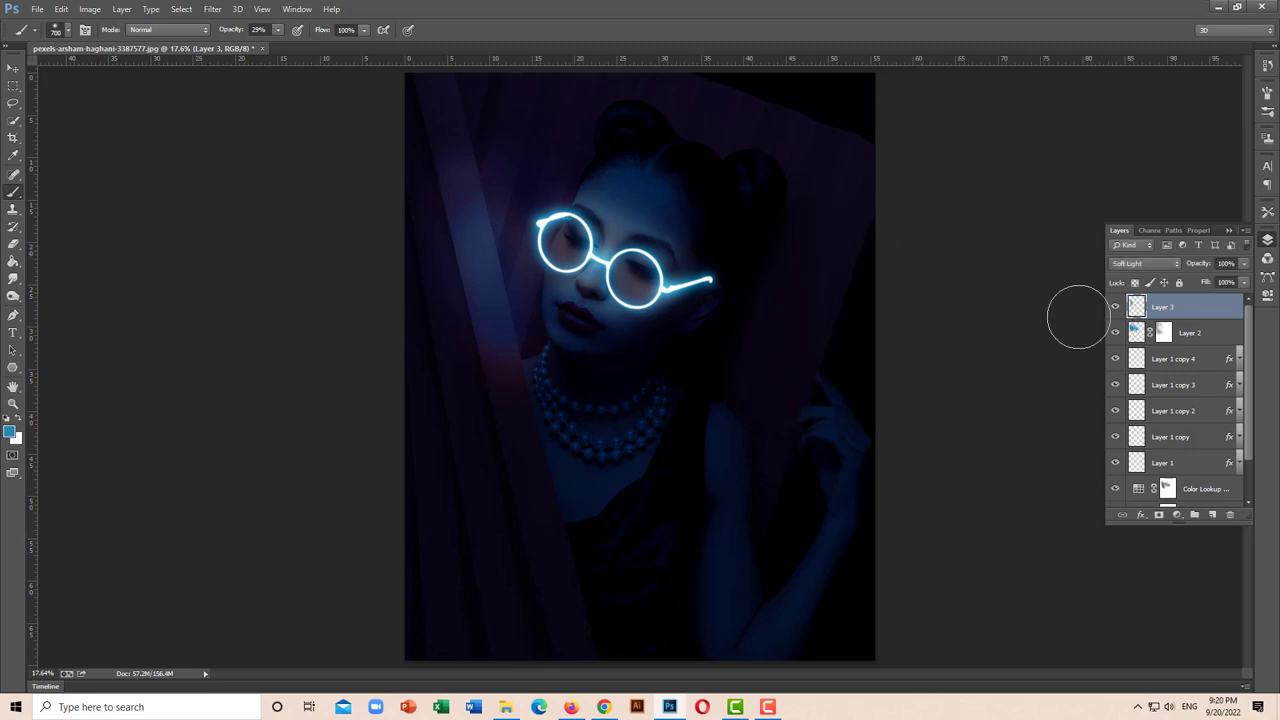
# Add a layer mask to Layer 3 and brush black to soften the glow beside the face.
pyautogui.click(1159, 514)
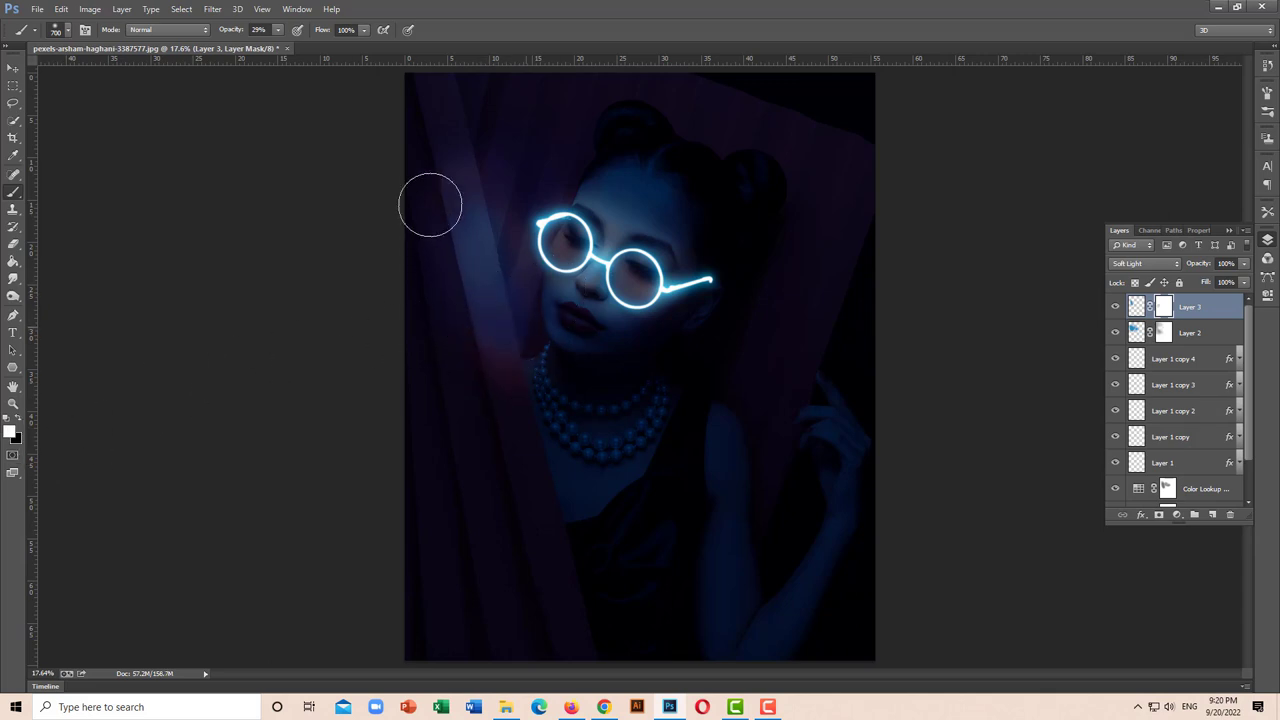
pyautogui.click(20, 425)
pyautogui.moveTo(491, 294); pyautogui.dragTo(503, 309)
pyautogui.press('space')
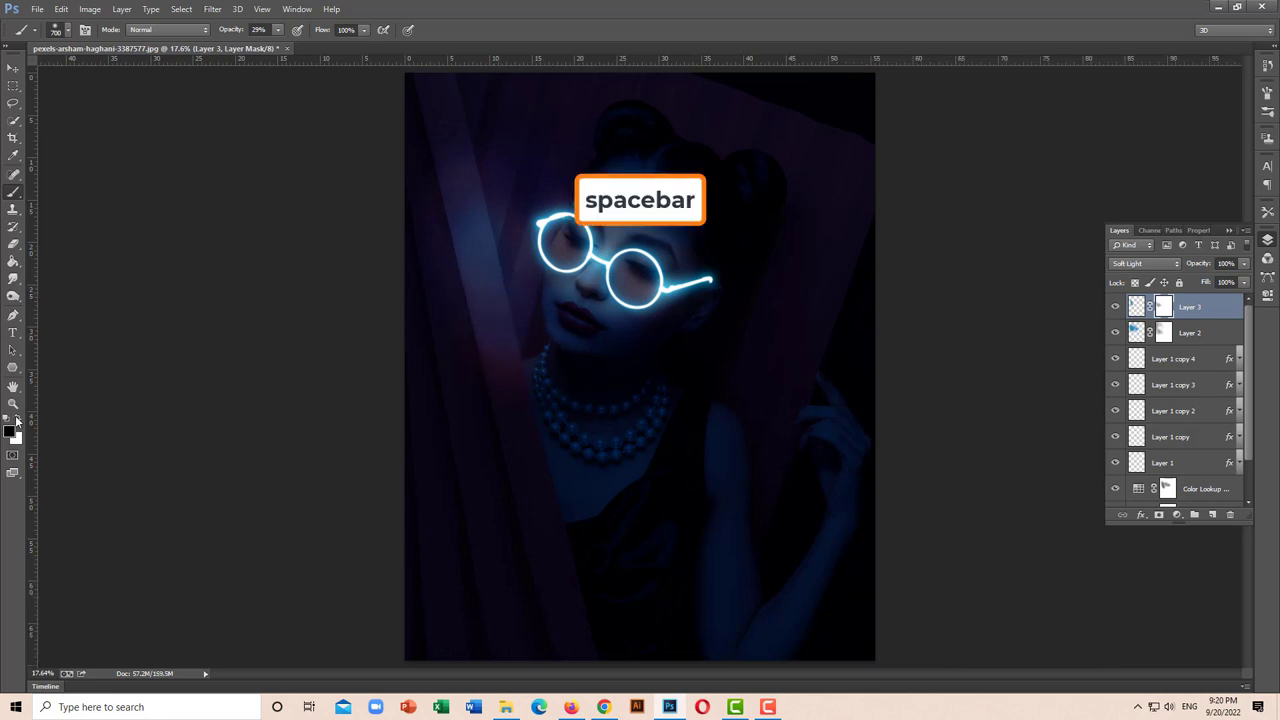
pyautogui.click(16, 419)
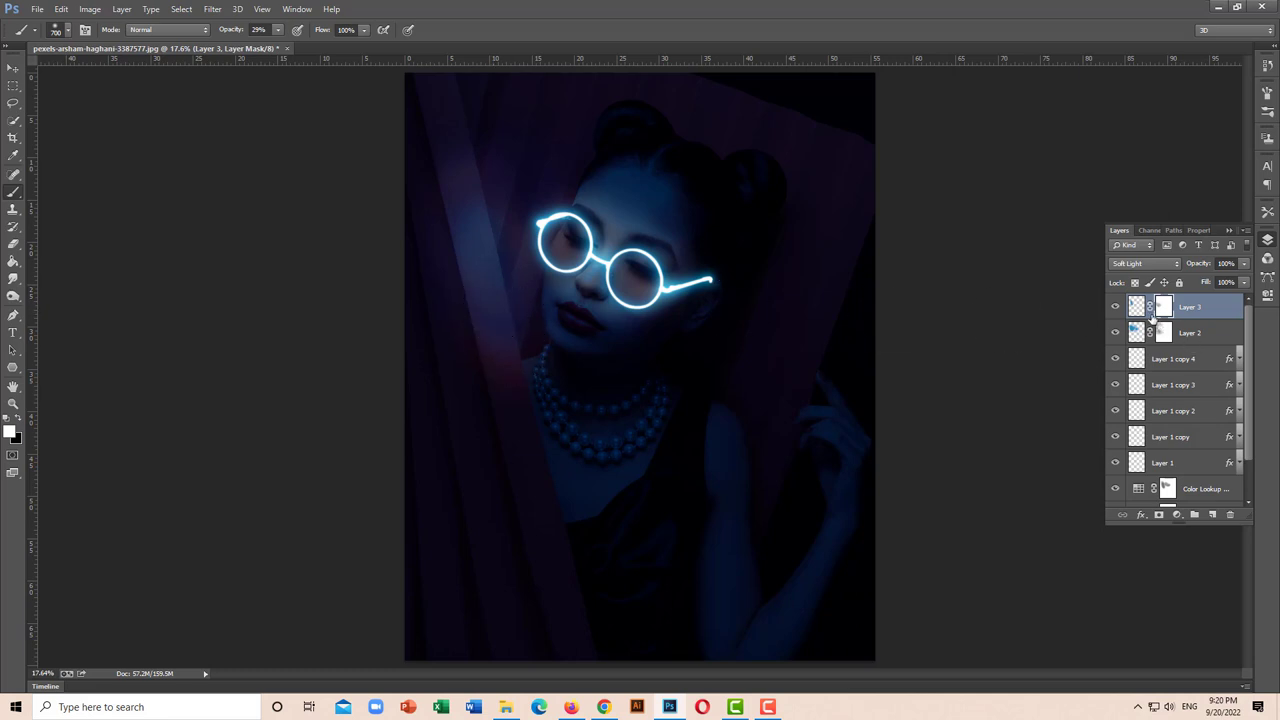
pyautogui.click(20, 424)
pyautogui.click(1266, 241)
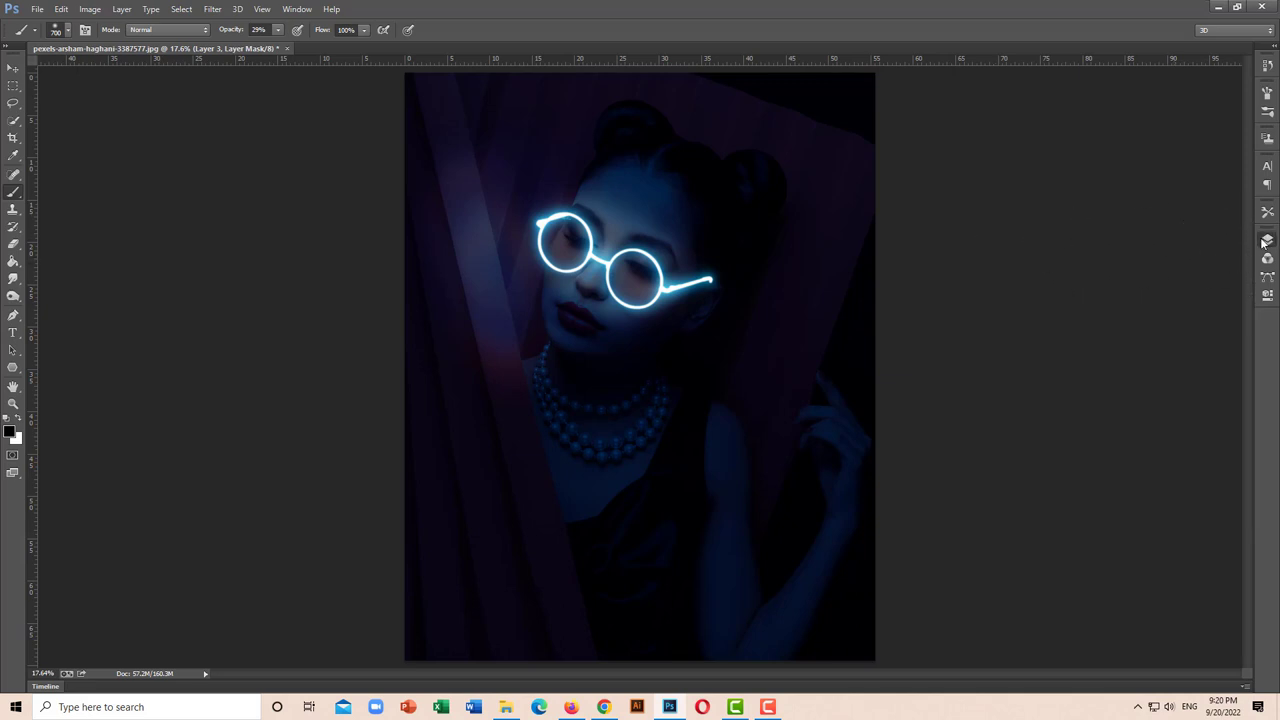
# Stamp all visible layers into new Layer 4 and apply a High Pass filter.
pyautogui.click(1266, 241)
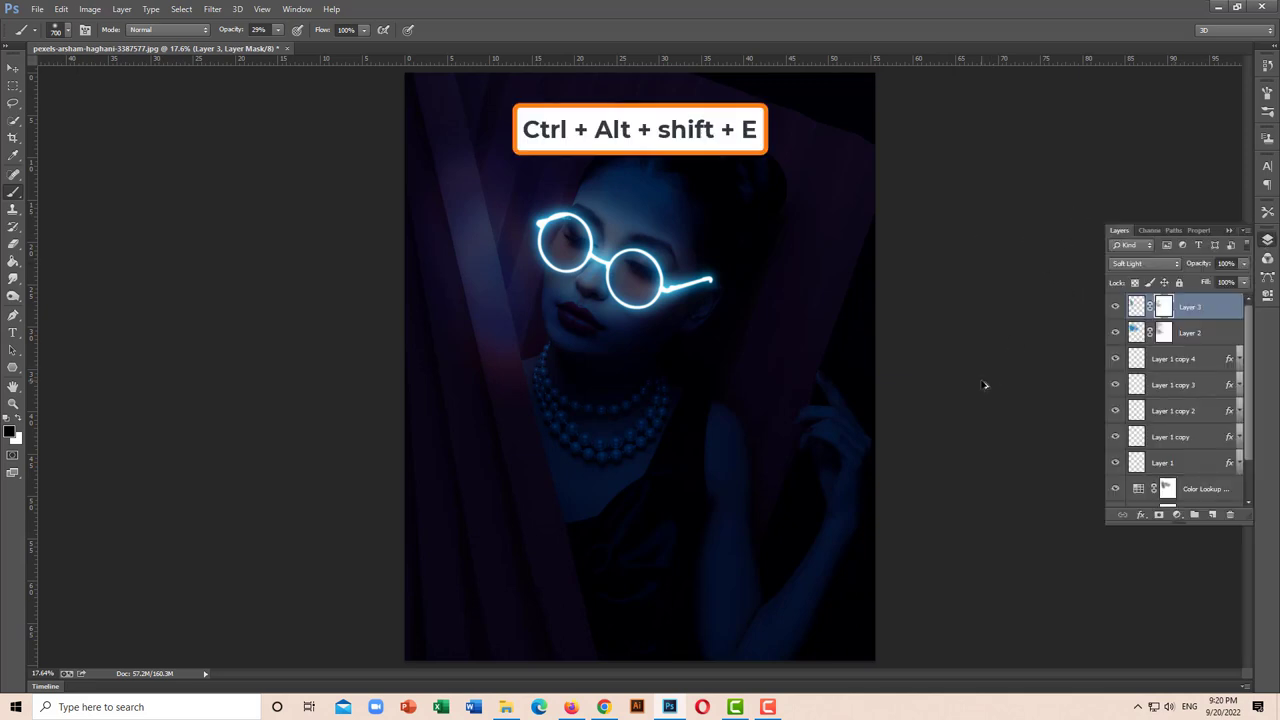
pyautogui.hotkey('ctrl', 'alt', 'shift', 'e')
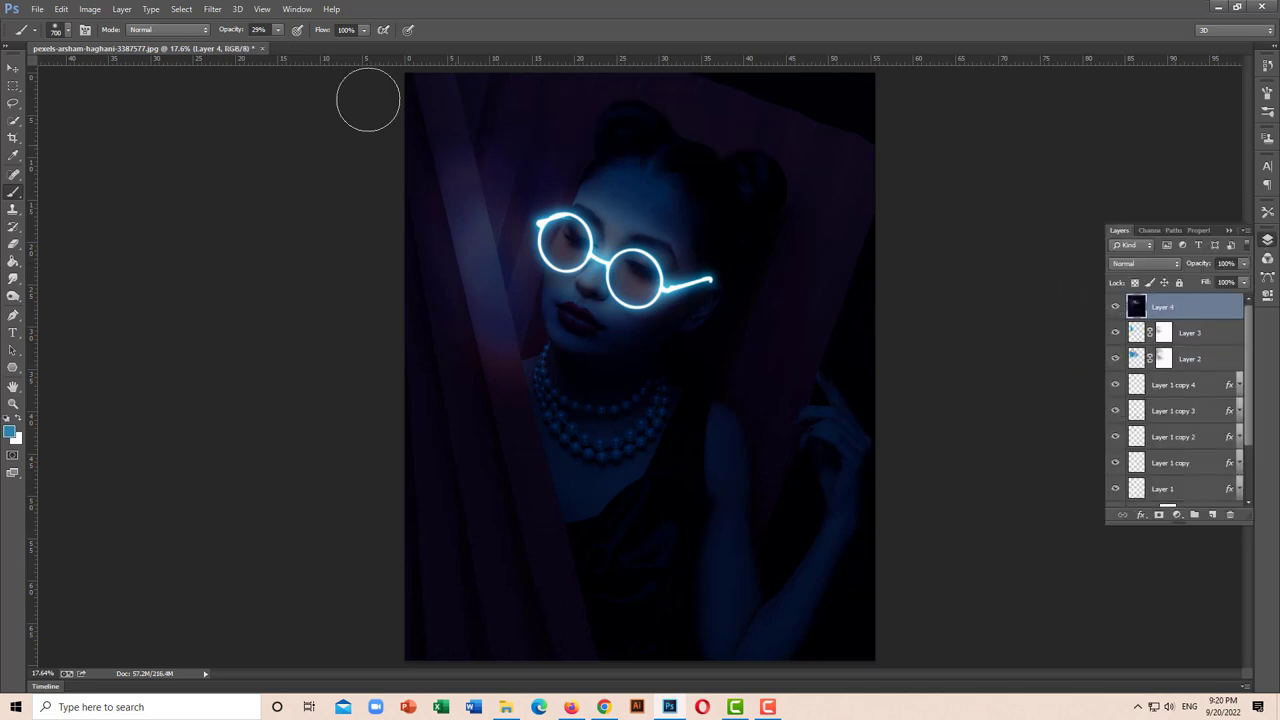
pyautogui.click(212, 9)
pyautogui.moveTo(219, 156)
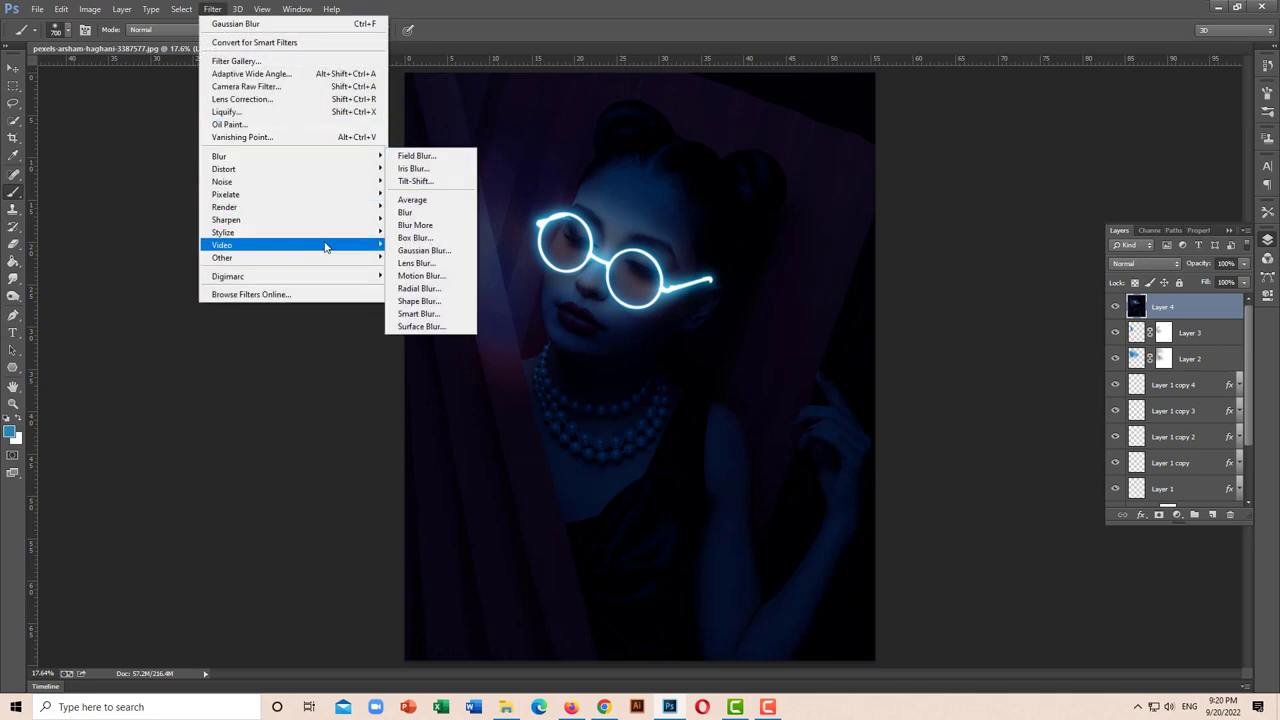
pyautogui.click(420, 271)
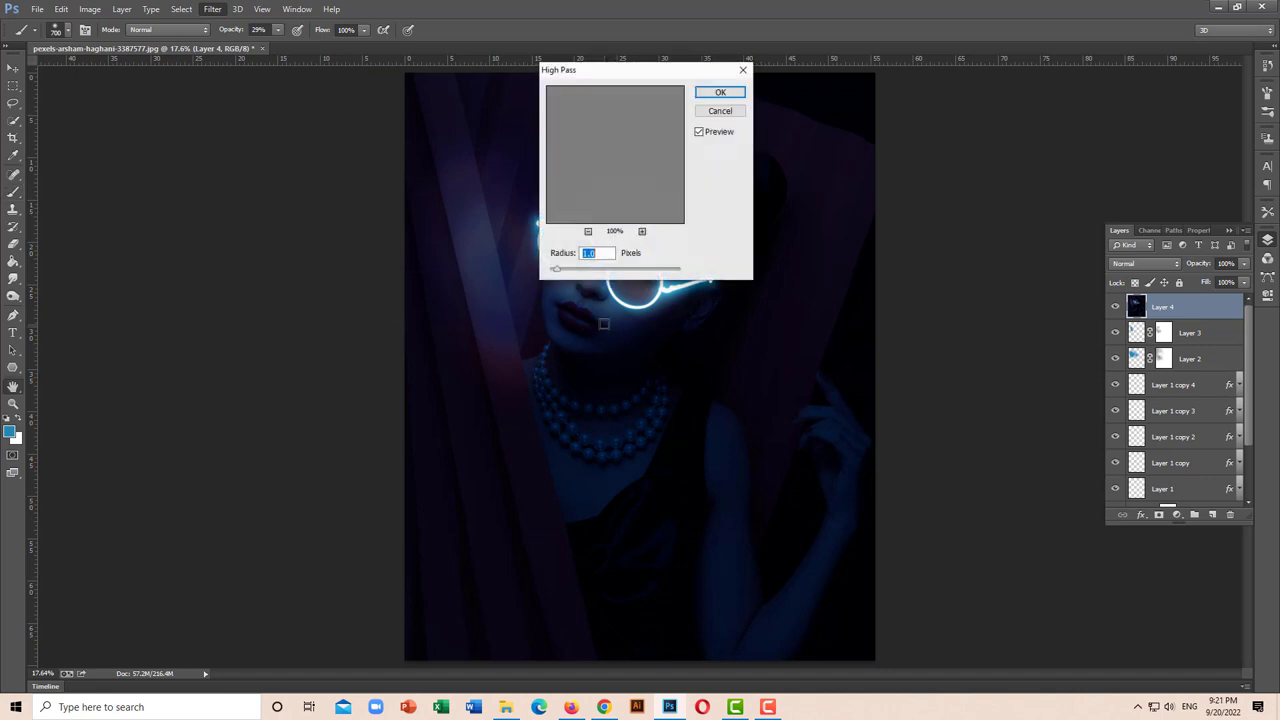
pyautogui.moveTo(614, 77); pyautogui.dragTo(844, 181)
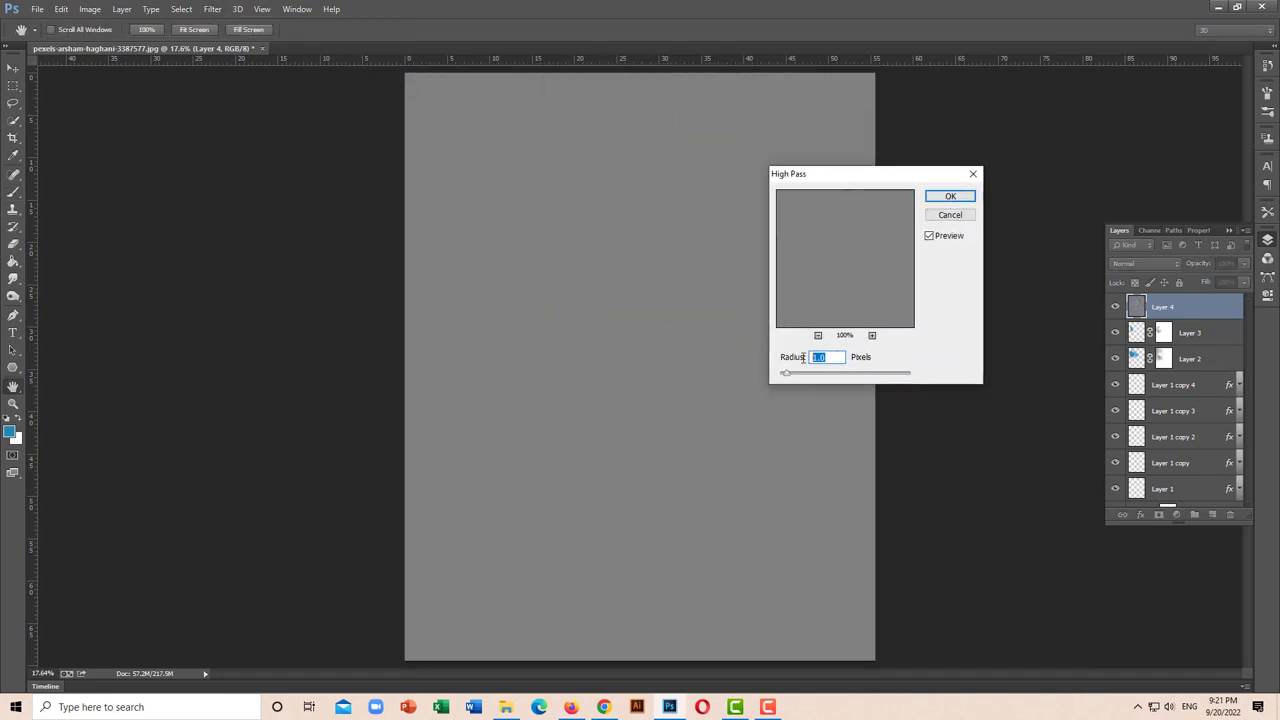
pyautogui.press('Return')
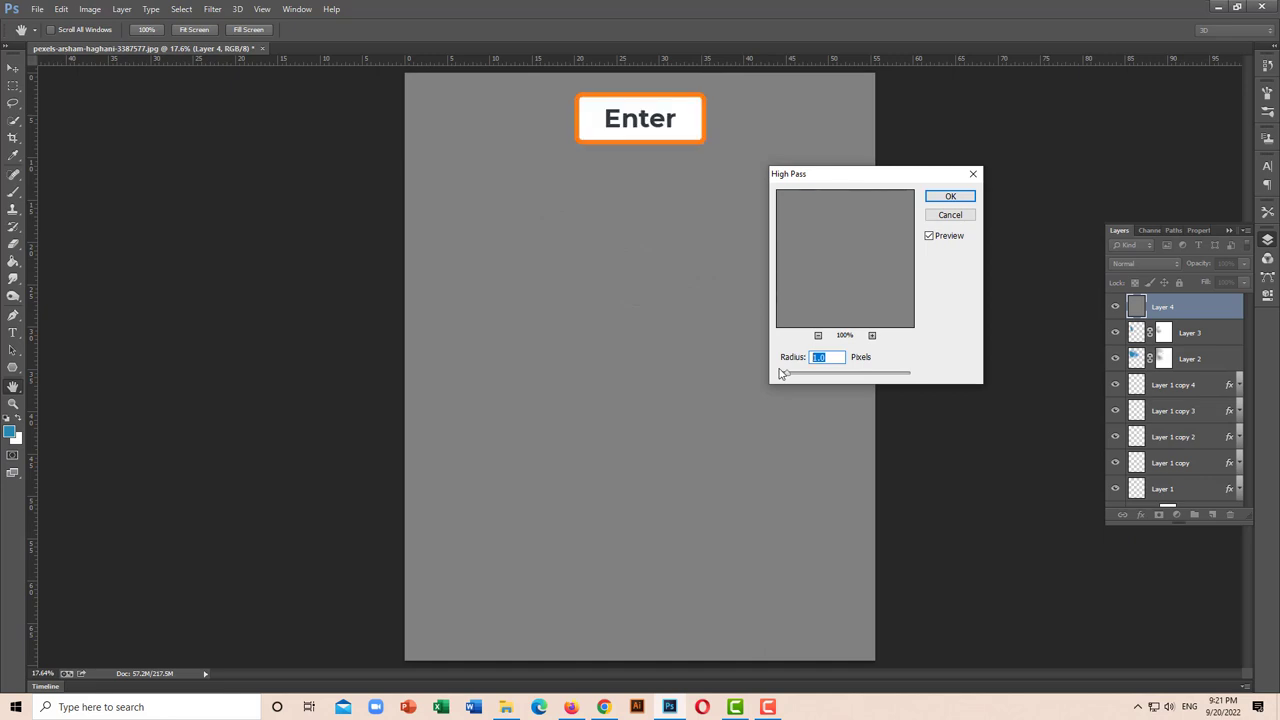
# Set Layer 4's blend mode to Overlay to sharpen the portrait.
pyautogui.click(1145, 263)
pyautogui.click(1127, 437)
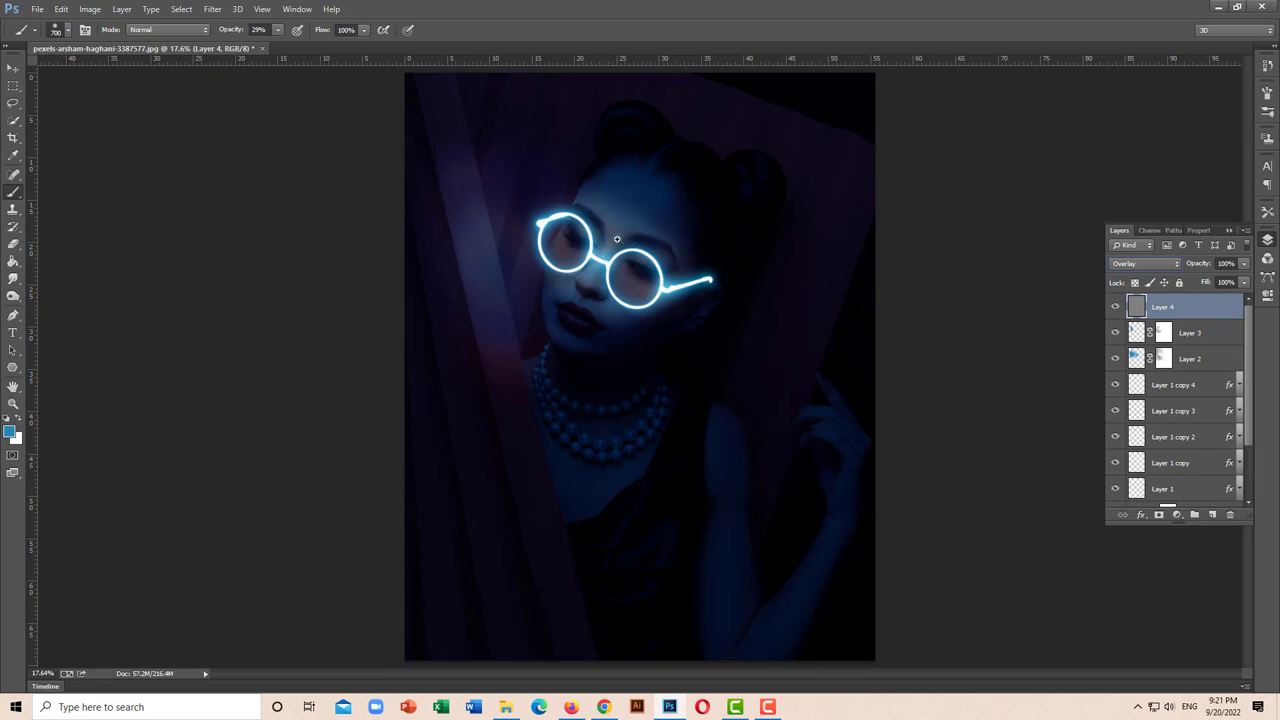
pyautogui.scroll(1, 617, 238)
pyautogui.scroll(2, 700, 329)
pyautogui.scroll(2, 700, 345)
pyautogui.scroll(-4, 694, 363)
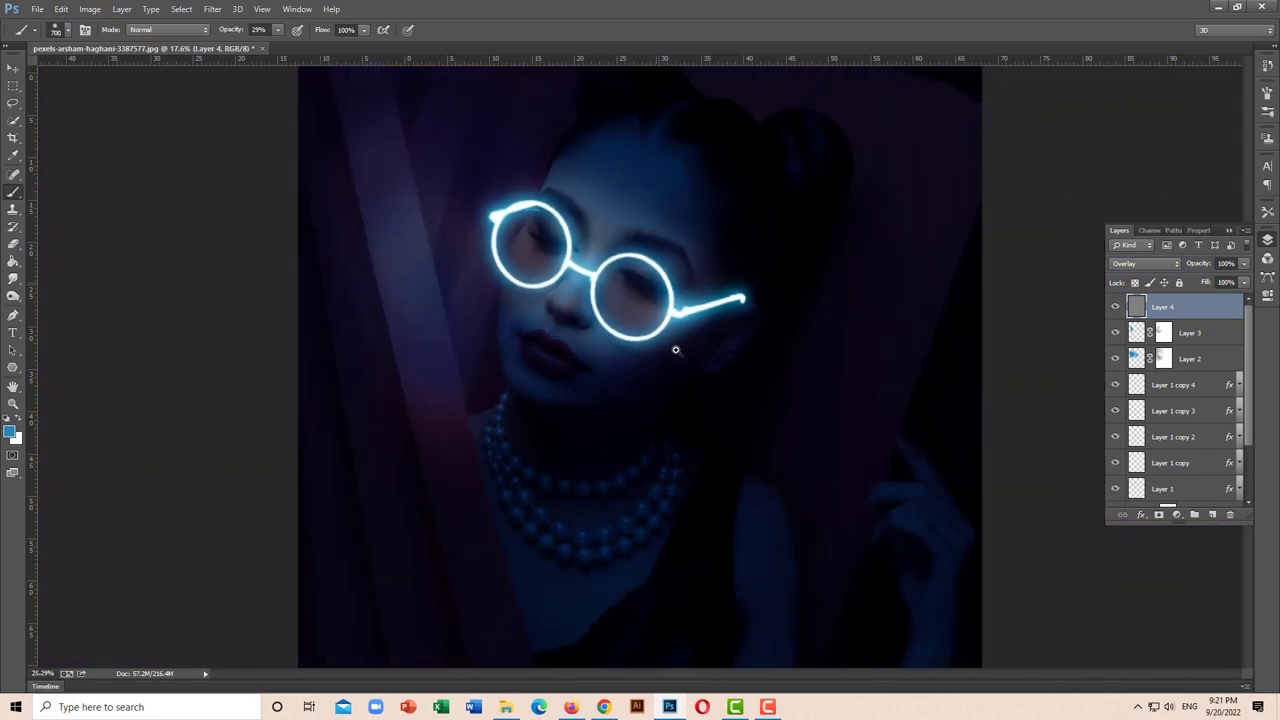
pyautogui.scroll(1, 675, 349)
pyautogui.scroll(-2, 679, 352)
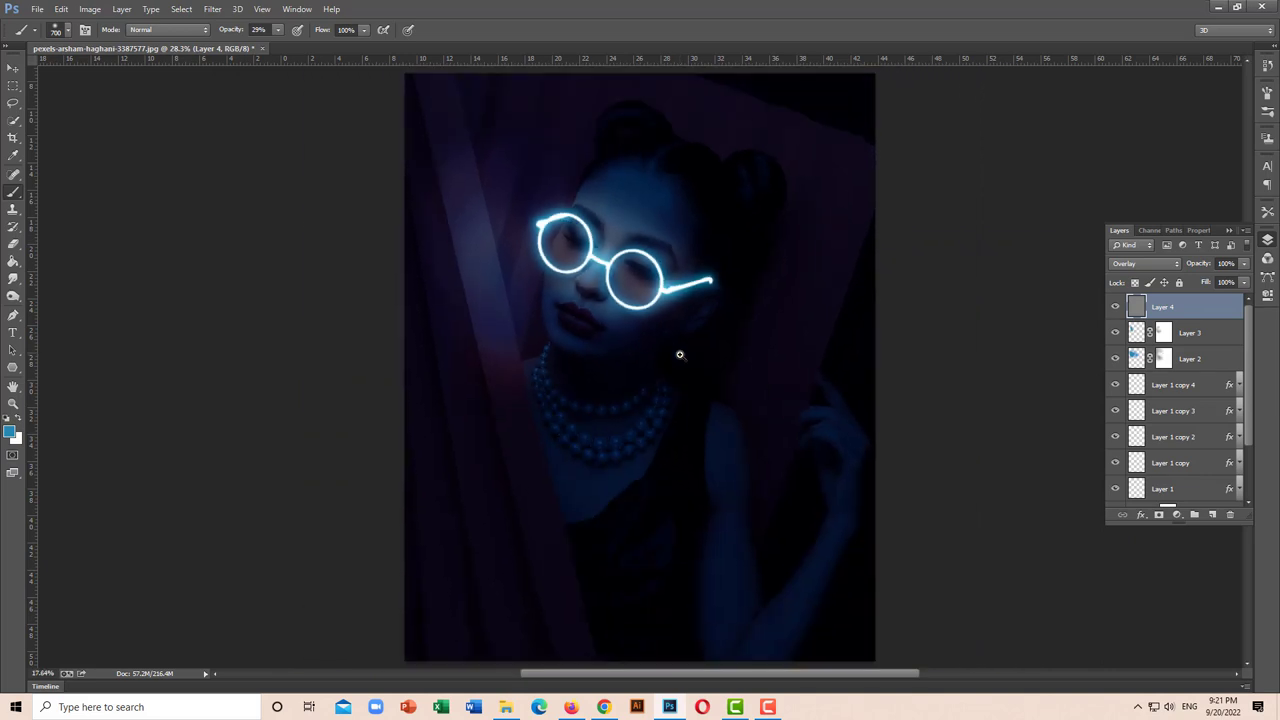
pyautogui.press('v')
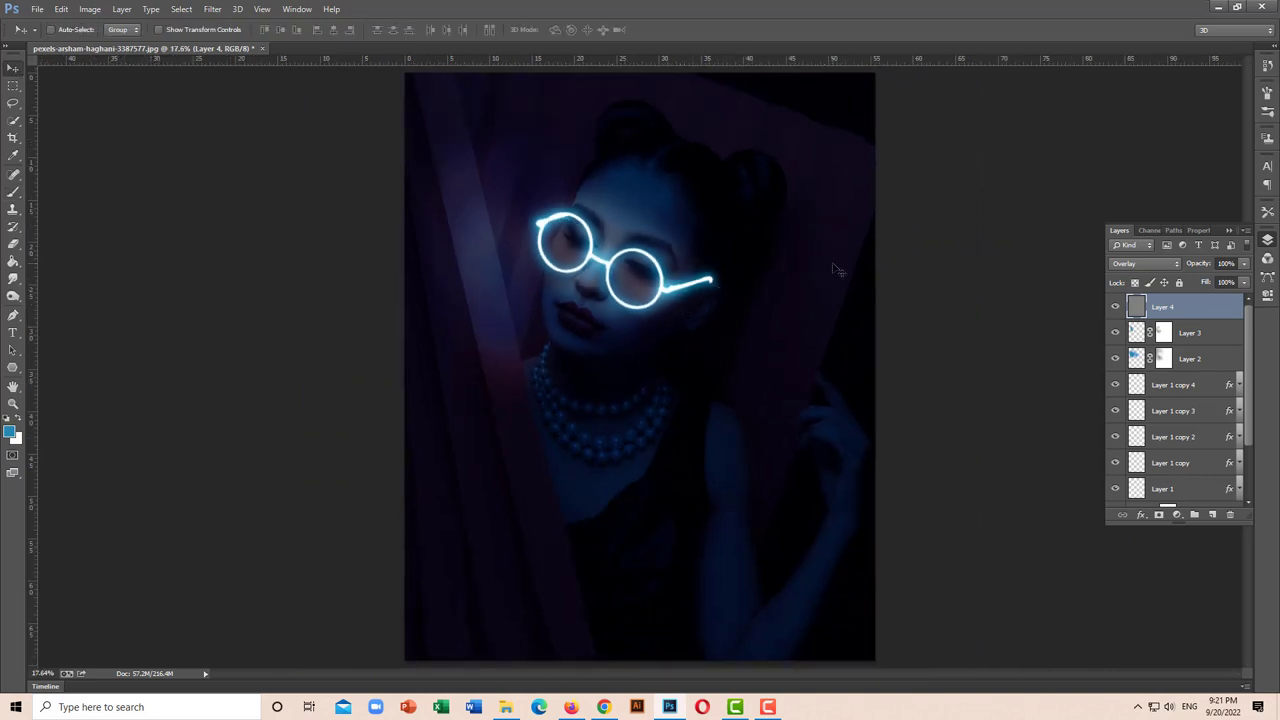